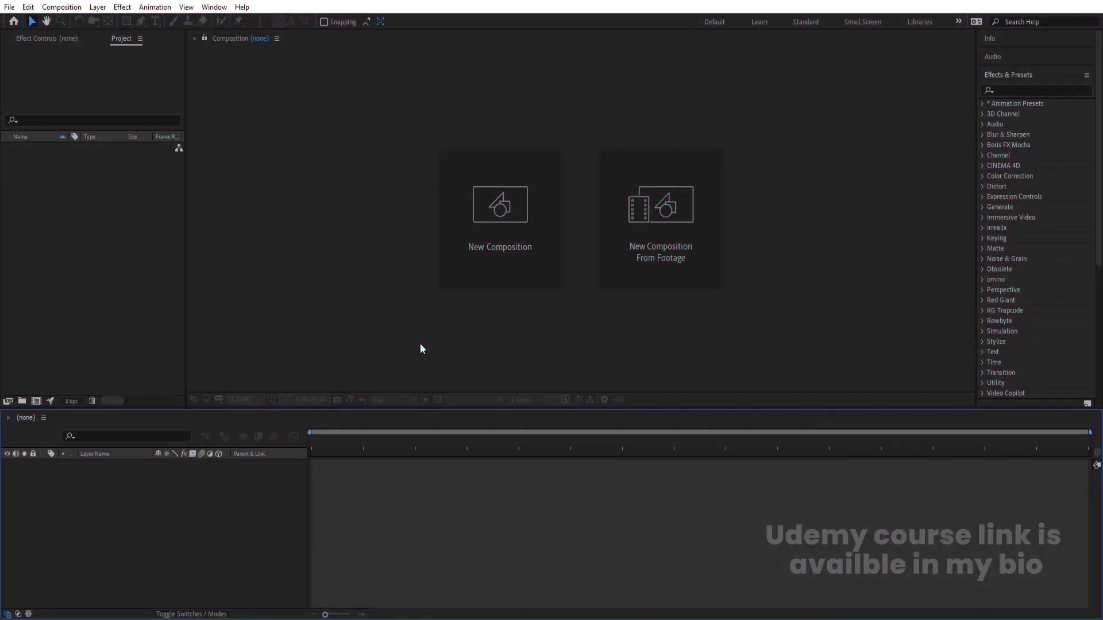
Create a 'Main Animation' composition at 30 fps, keeping 1920×1080 and a white background.
click(487, 250)
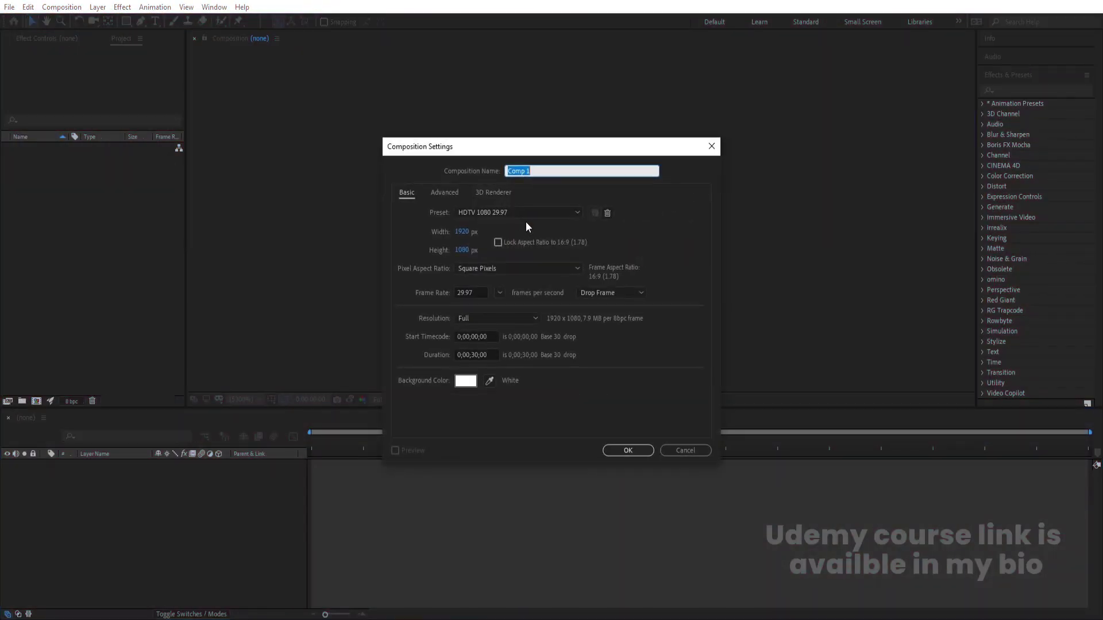
text(Main Animation)
click(469, 292)
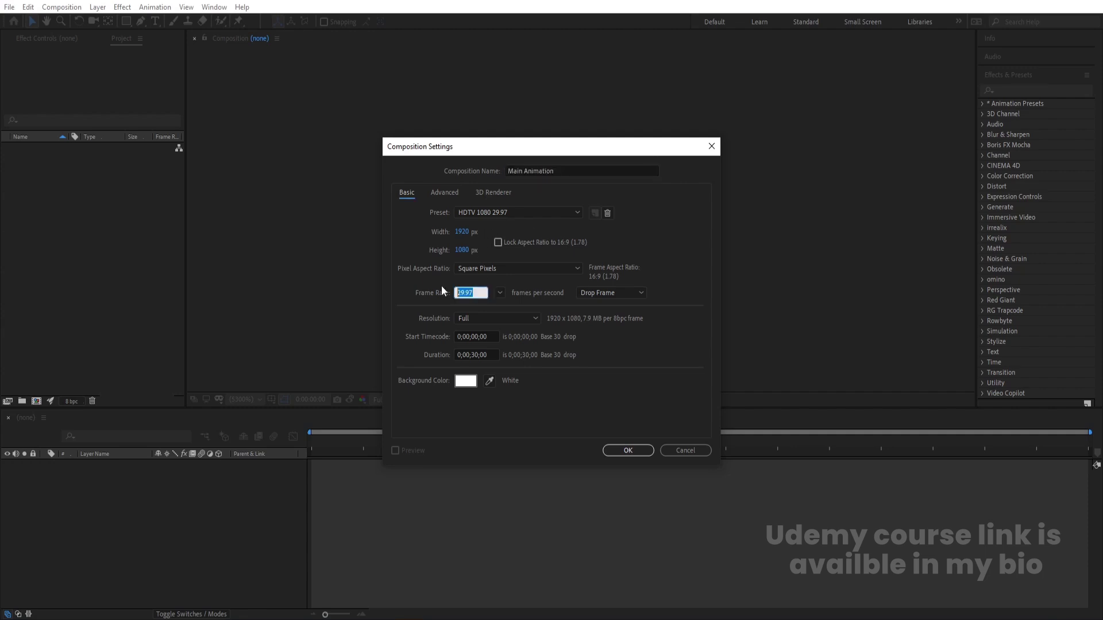
text(30)
click(649, 365)
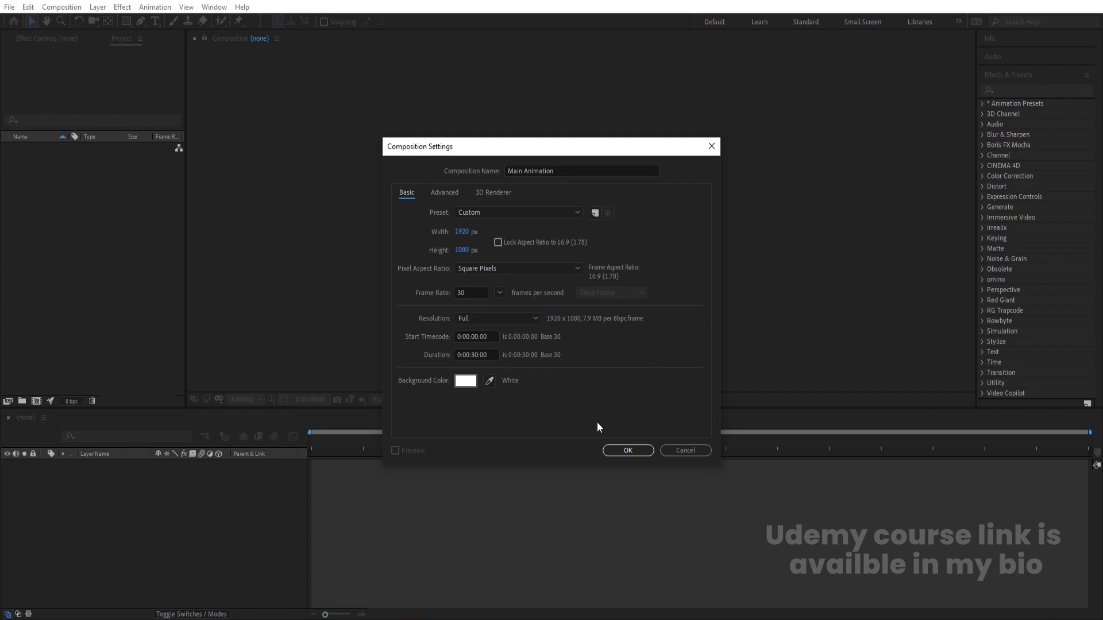
click(629, 450)
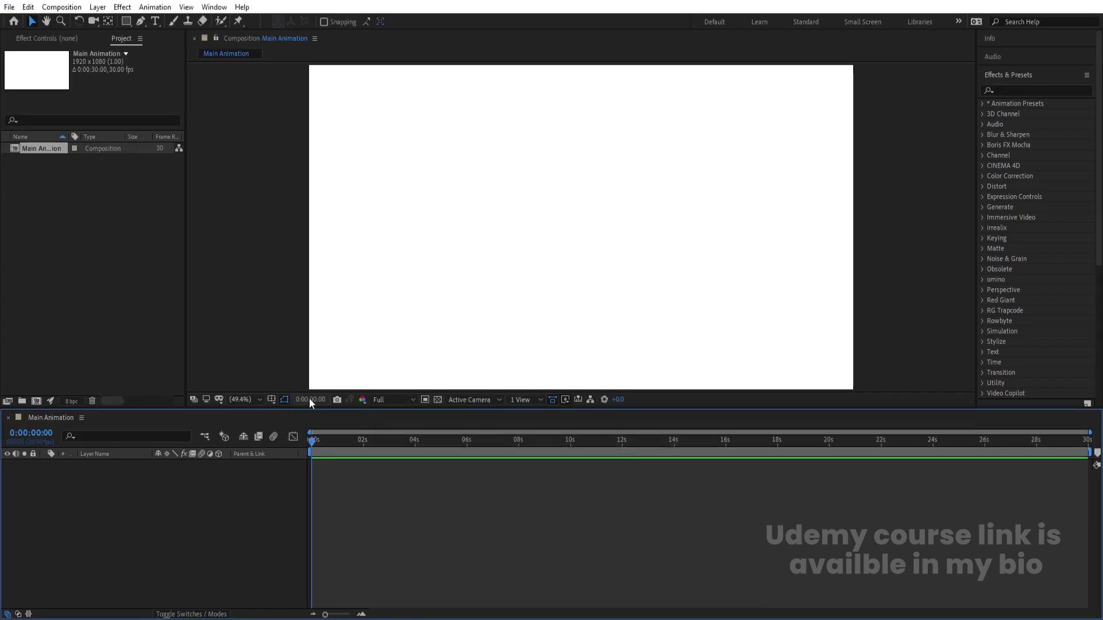
Show the title/action safe guides and type black MOTION text on the canvas.
click(272, 400)
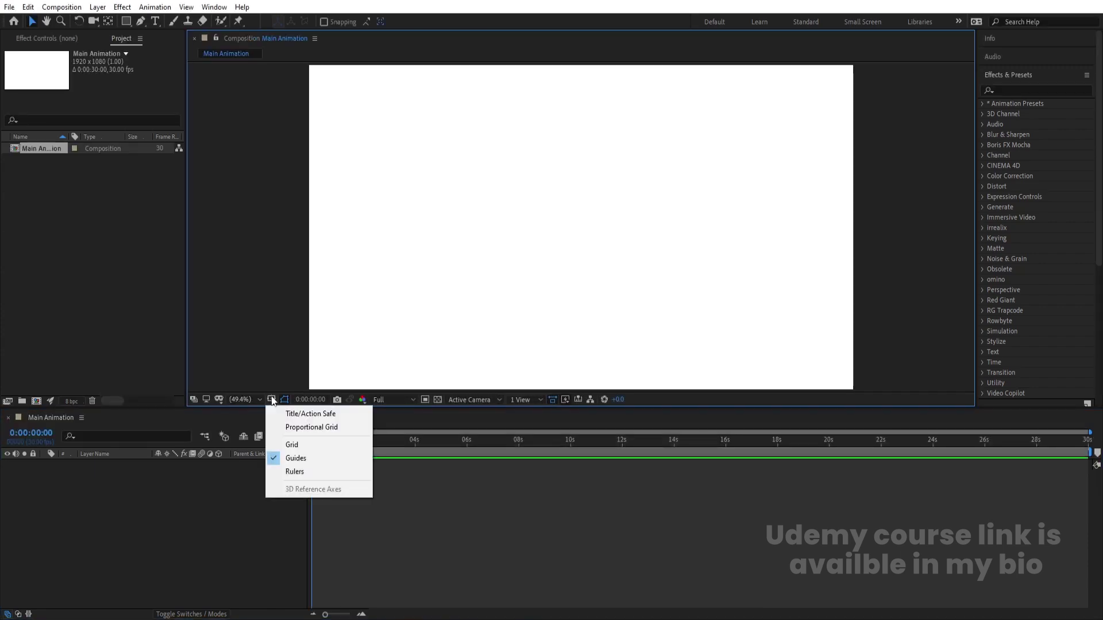
click(306, 414)
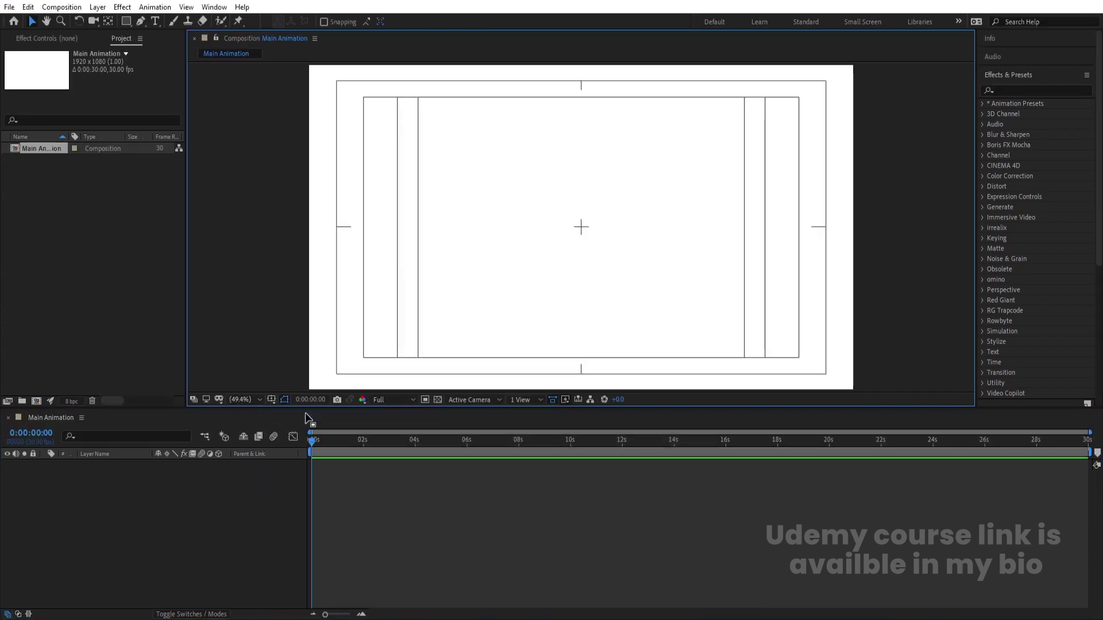
click(156, 21)
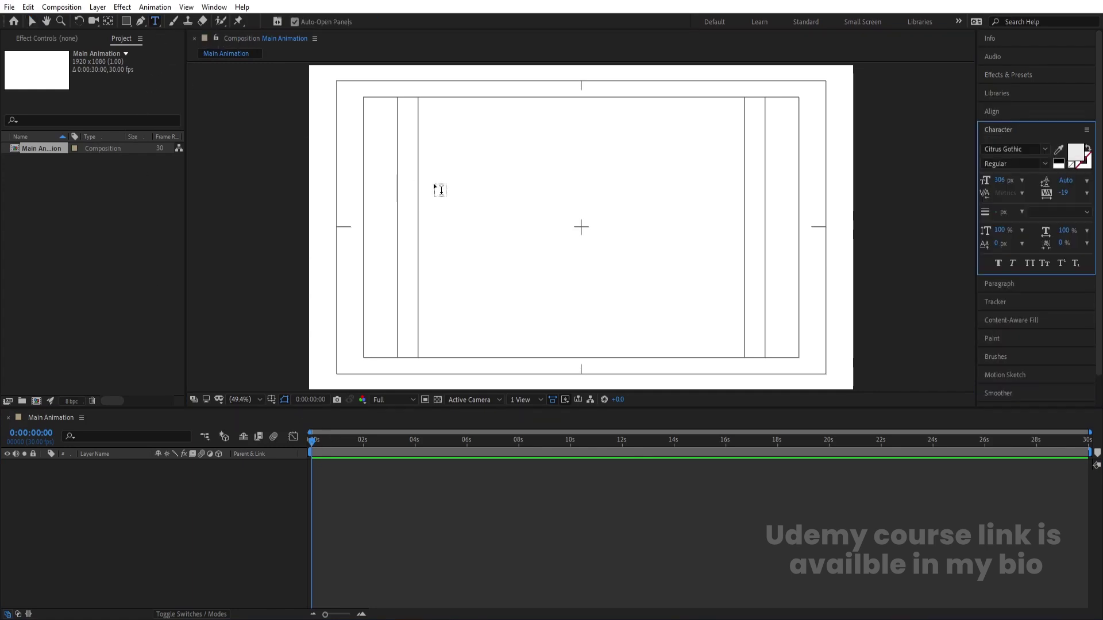
click(1058, 162)
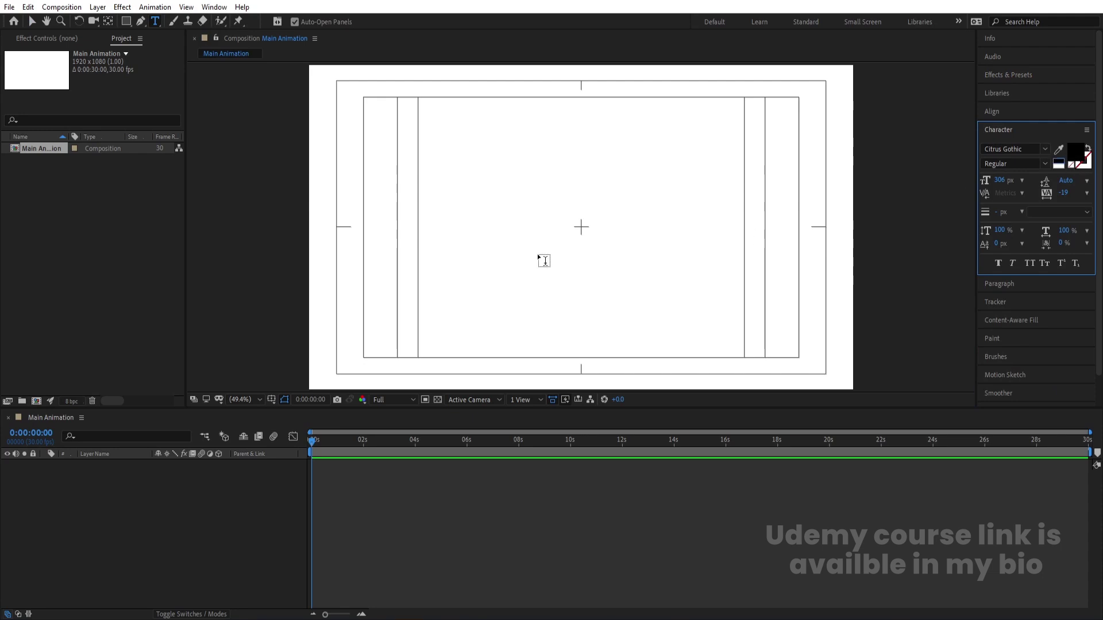
click(538, 261)
text(MOTION)
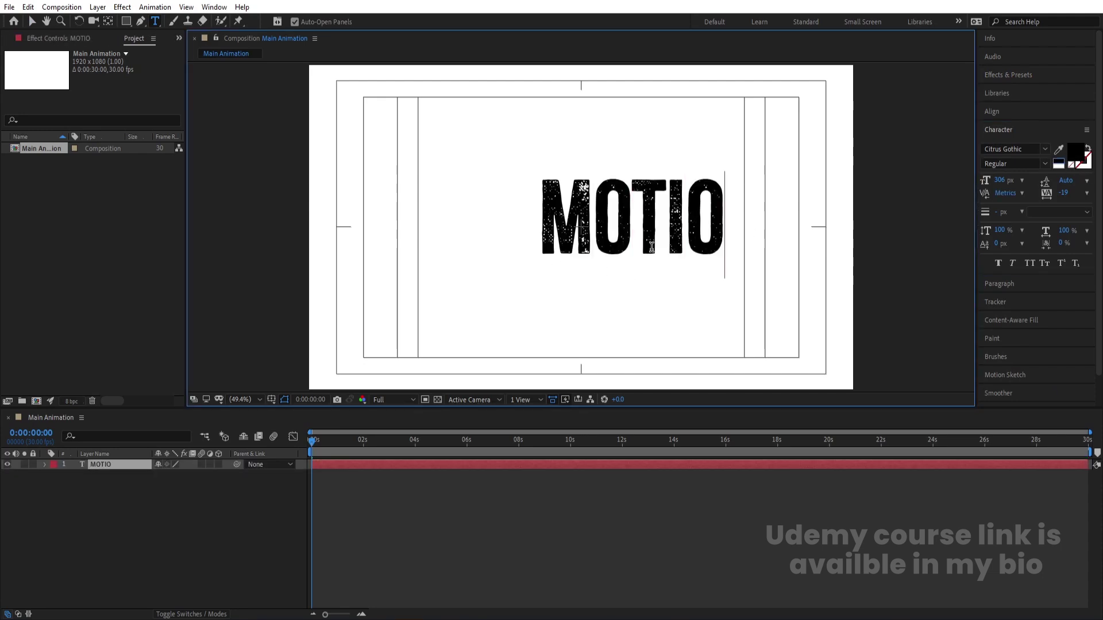
click(130, 483)
Centre the MOTION layer's anchor point and align it horizontally and vertically to the composition.
click(112, 464)
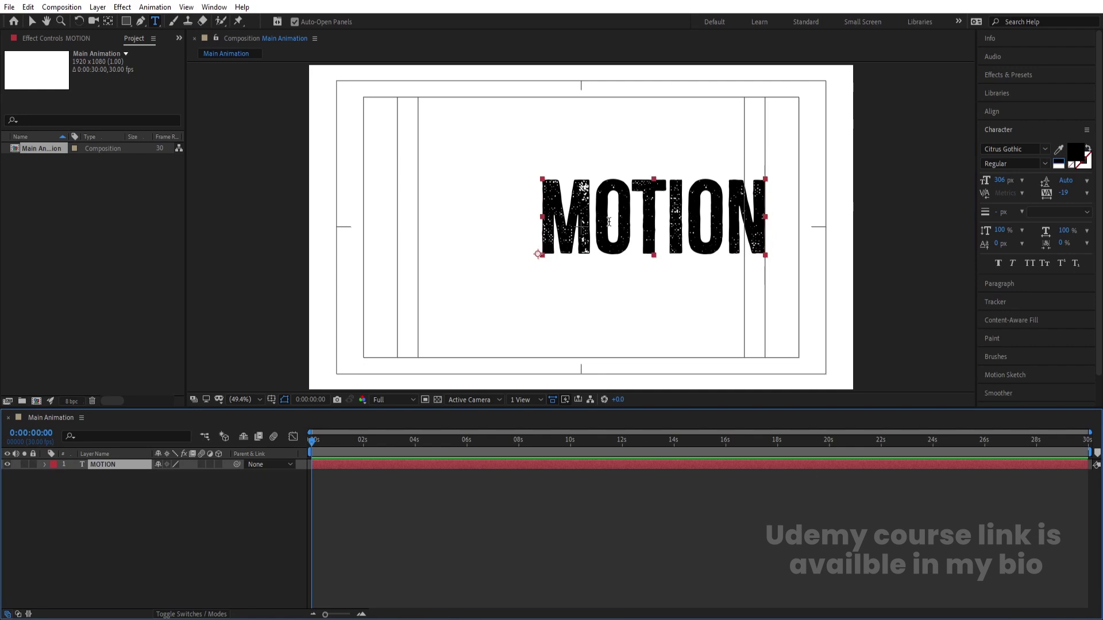
key(ctrl+alt+Home)
click(998, 112)
click(1008, 142)
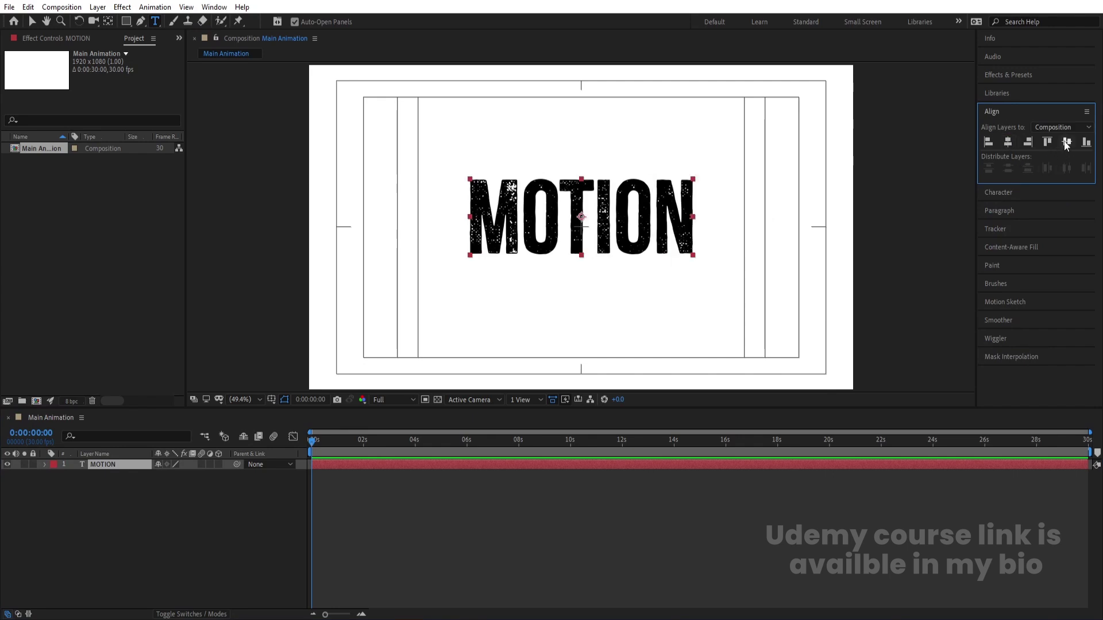
click(1066, 143)
Scale the MOTION text up to 221%.
key(s)
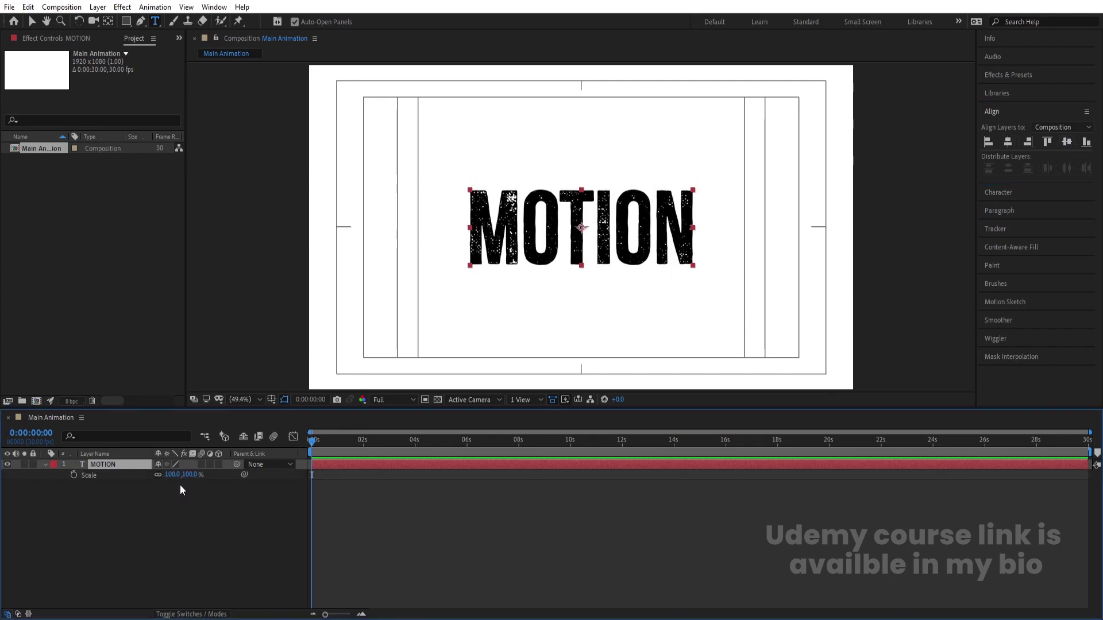
drag(188, 475, 258, 475)
click(104, 521)
click(104, 465)
Duplicate MOTION into four layers, reorder MOTION 3 above MOTION 2, and hide the bottom two.
key(ctrl+d)
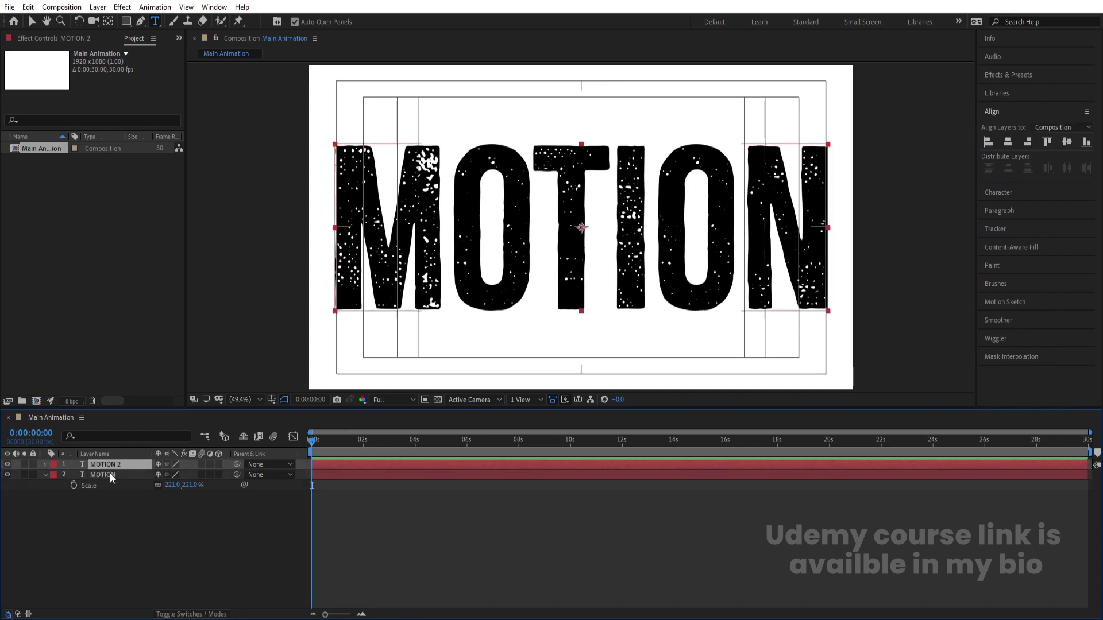
click(110, 474)
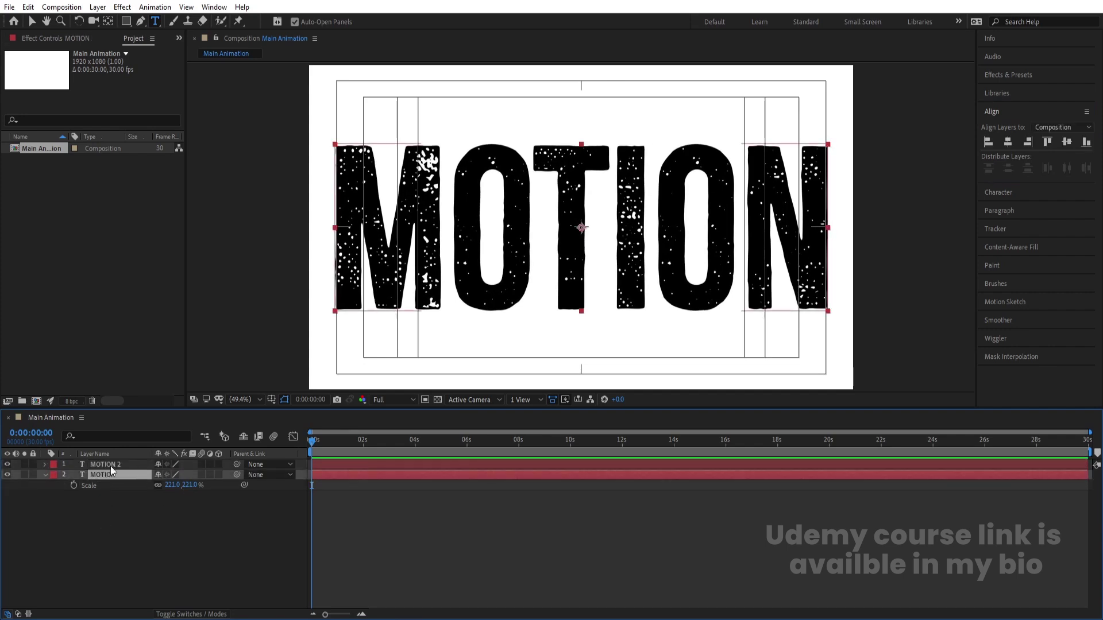
shift+click(110, 464)
key(ctrl+d)
drag(119, 484, 111, 473)
click(7, 495)
click(7, 485)
Select the MOTION 4 layer and select all its text for editing.
click(95, 543)
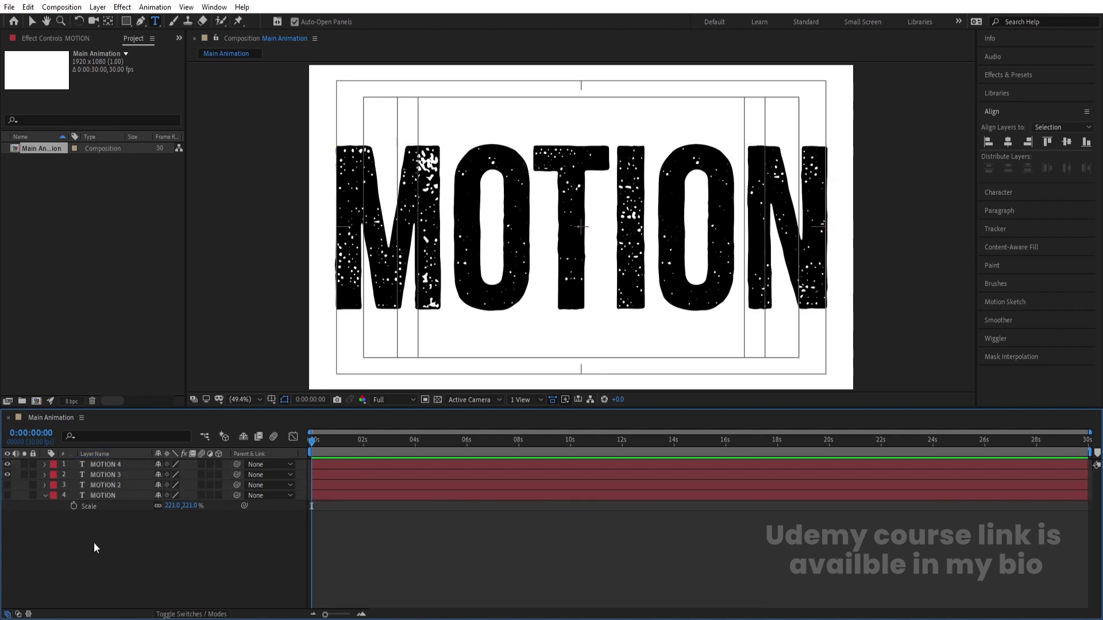
click(108, 465)
click(432, 242)
key(ctrl+a)
Retype MOTION 4 as DESIGN and paste DESIGN into the MOTION 3 layer.
text(DESIGN)
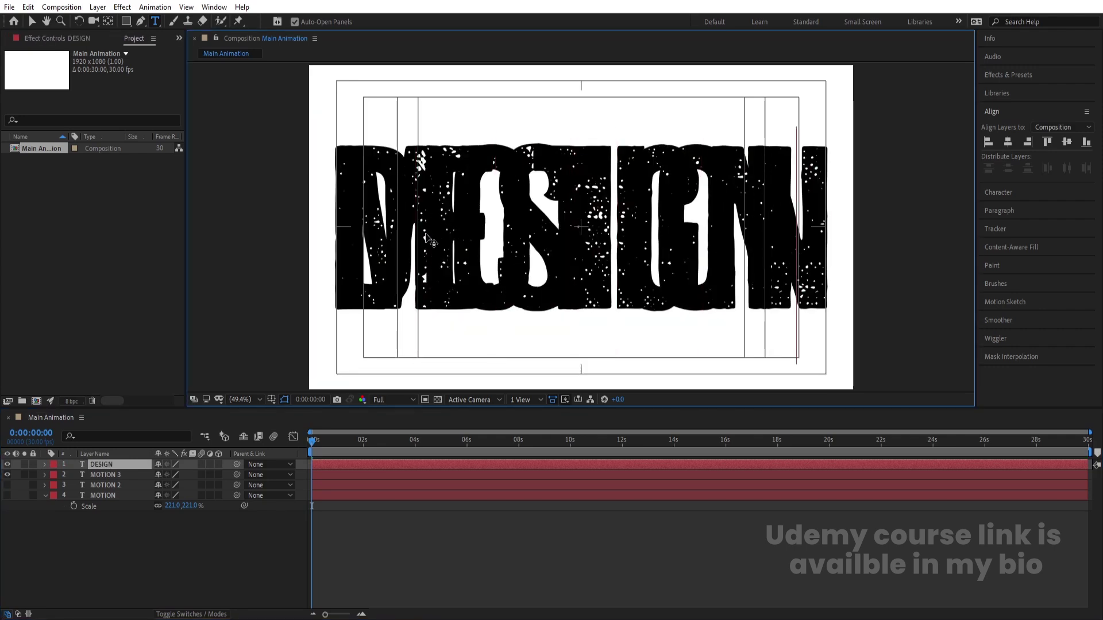
key(ctrl+a)
click(138, 475)
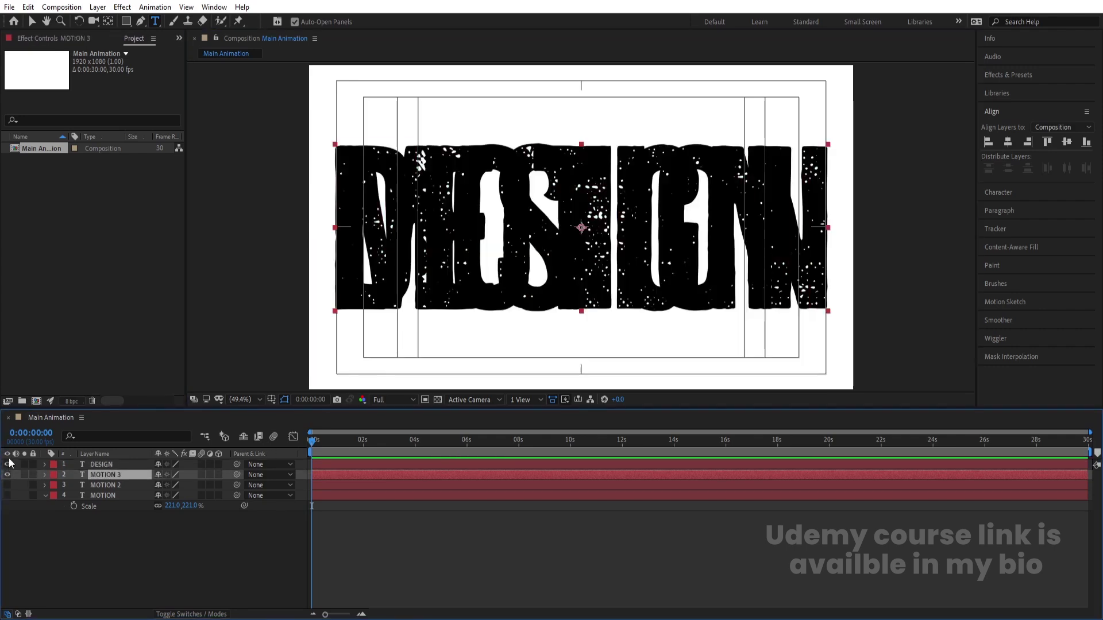
key(ctrl+v)
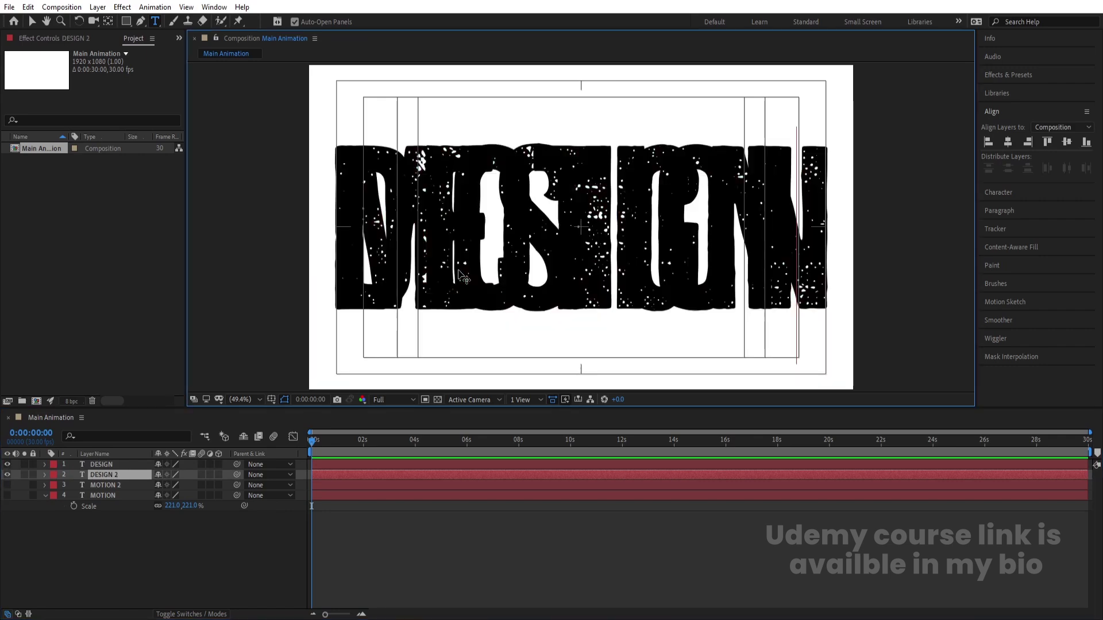
Centre both DESIGN layers, nudge them right, then hide both.
shift+click(107, 465)
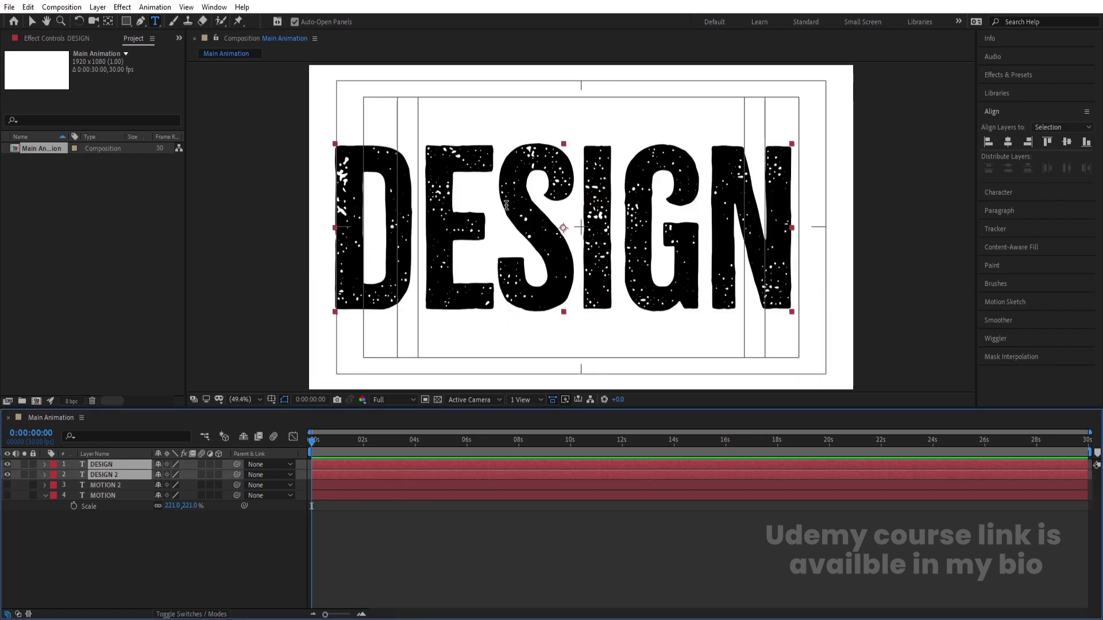
click(1008, 142)
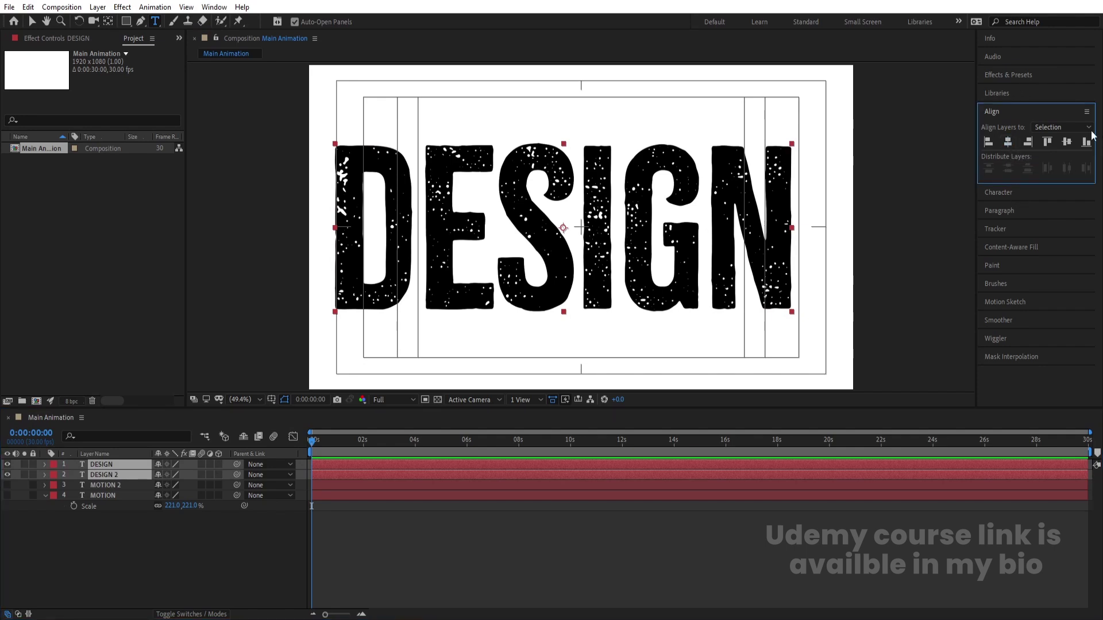
click(1067, 142)
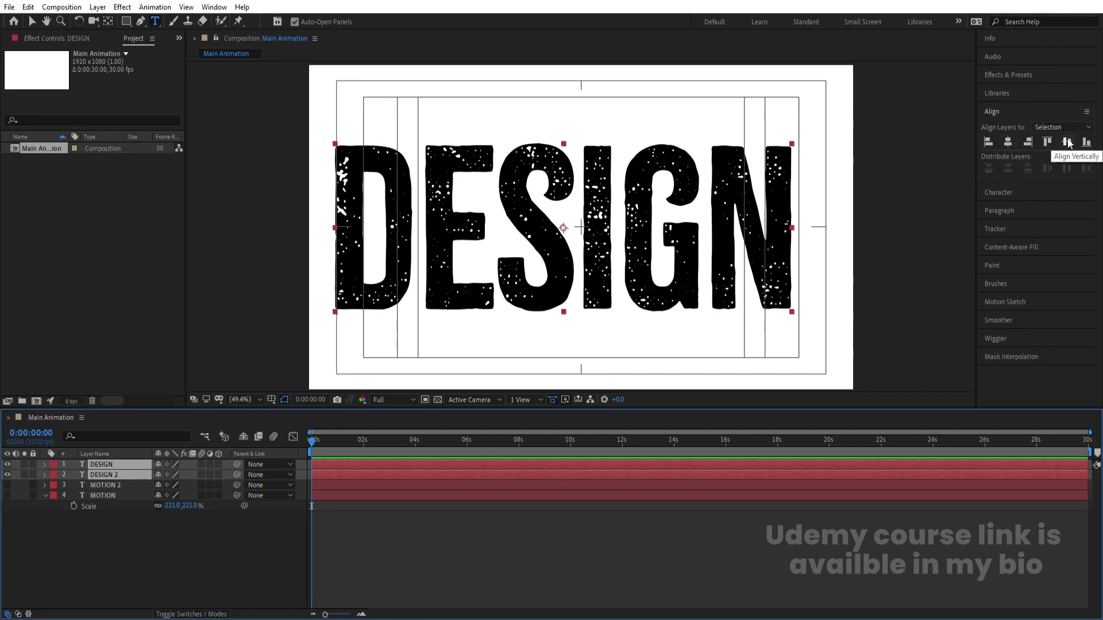
key(shift+Right)
key(shift+Right)
key(shift+Right)
key(shift+Right)
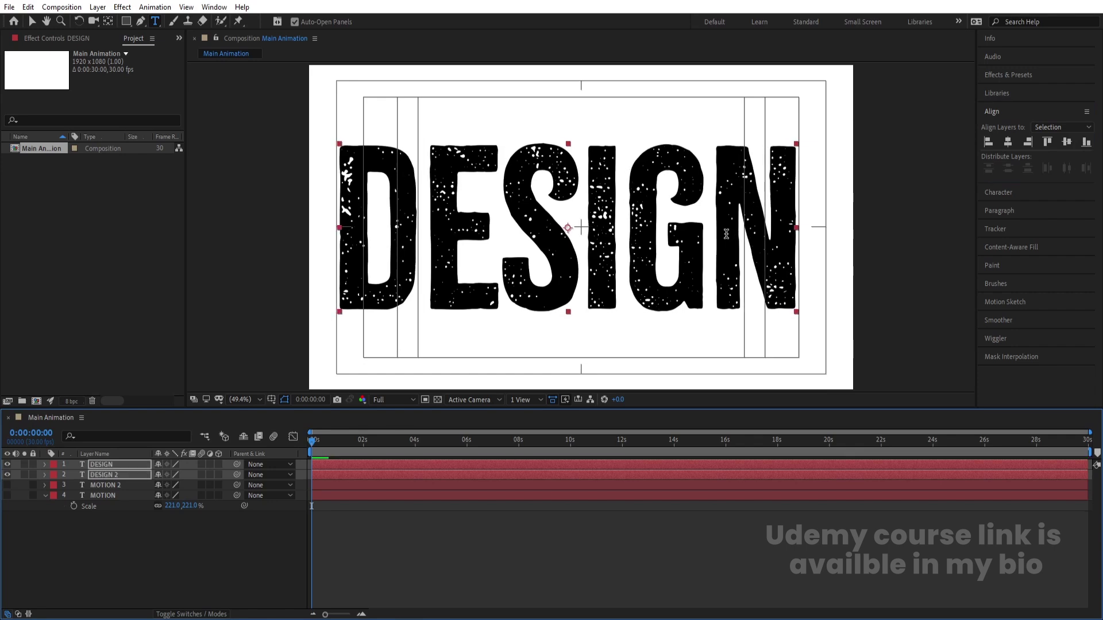
key(shift+Right)
key(shift+Right)
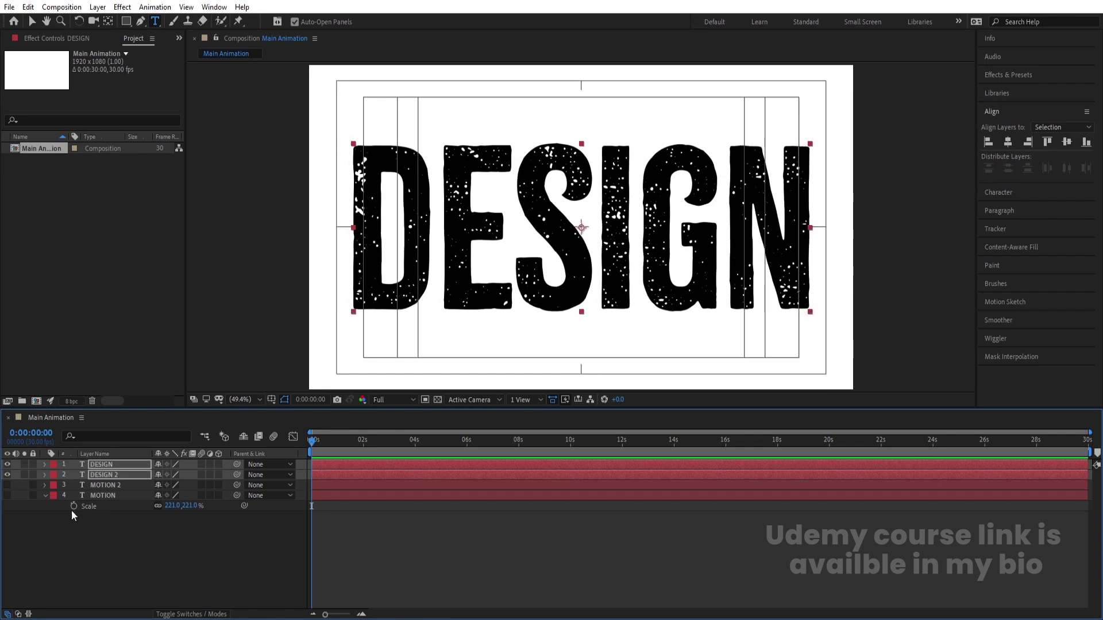
click(48, 560)
drag(7, 465, 9, 491)
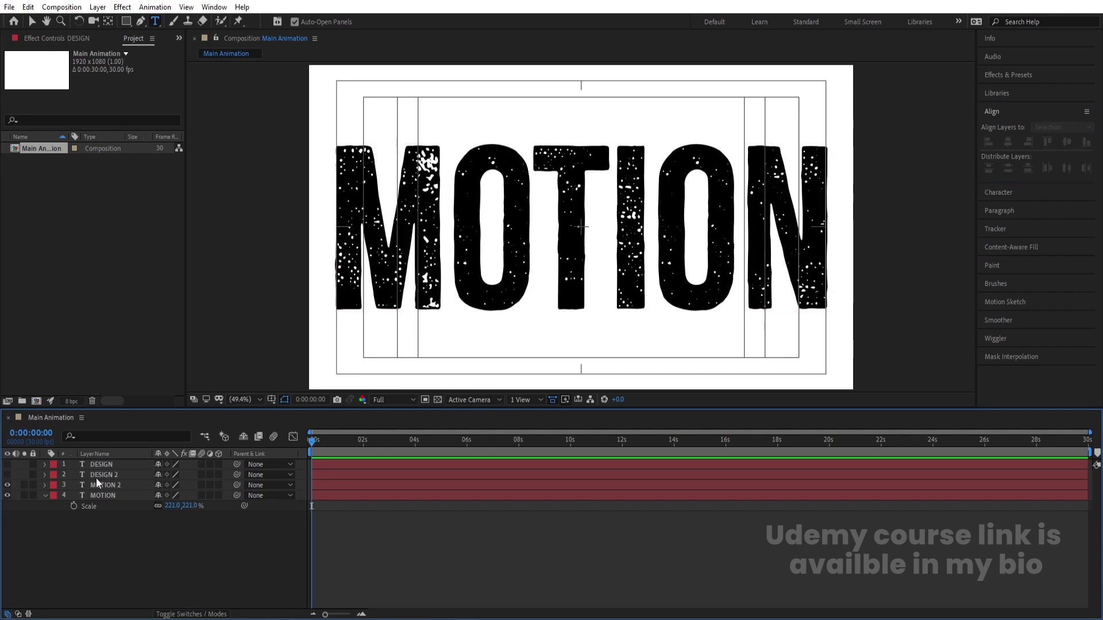
Keyframe MOTION's Position at 0 s and slide it off to the right at 4 s.
click(99, 495)
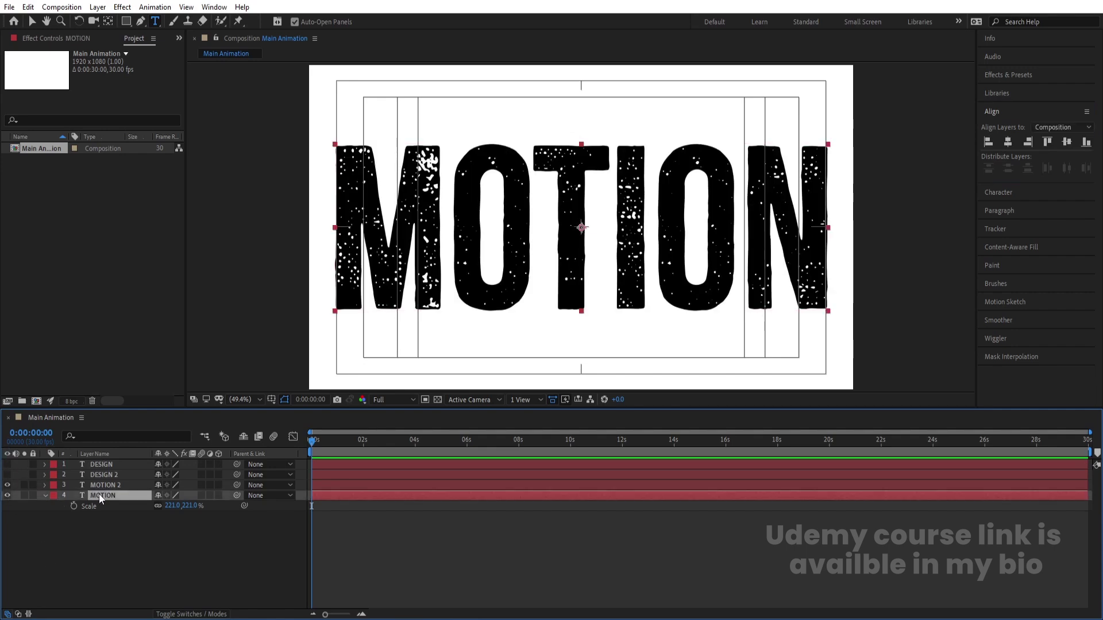
key(p)
click(74, 506)
key(equal)
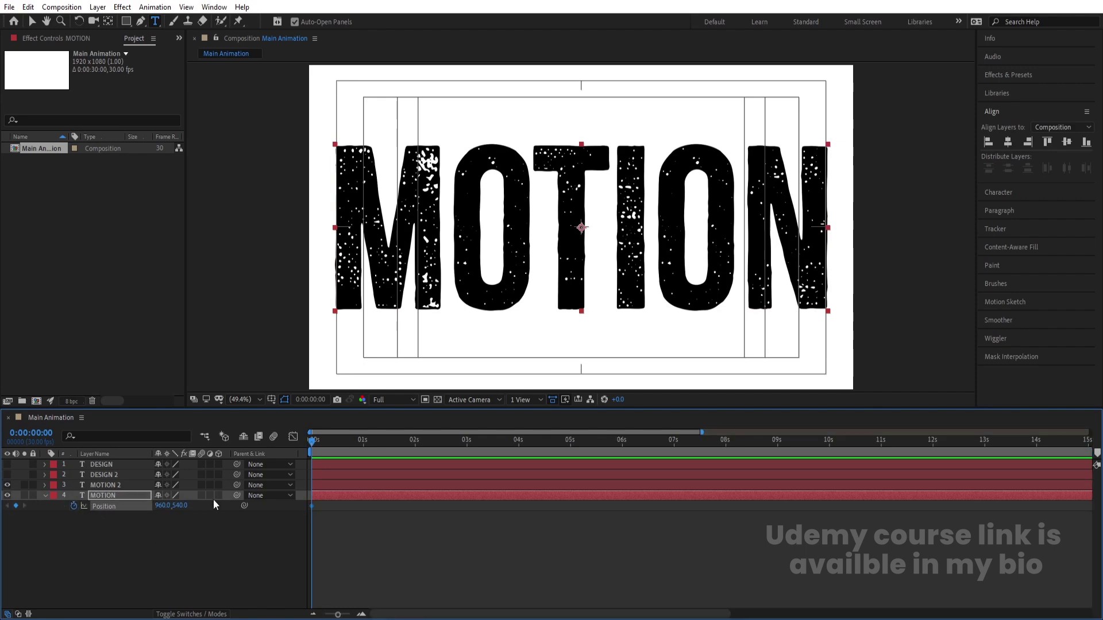
click(519, 443)
key(v)
drag(377, 244, 900, 246)
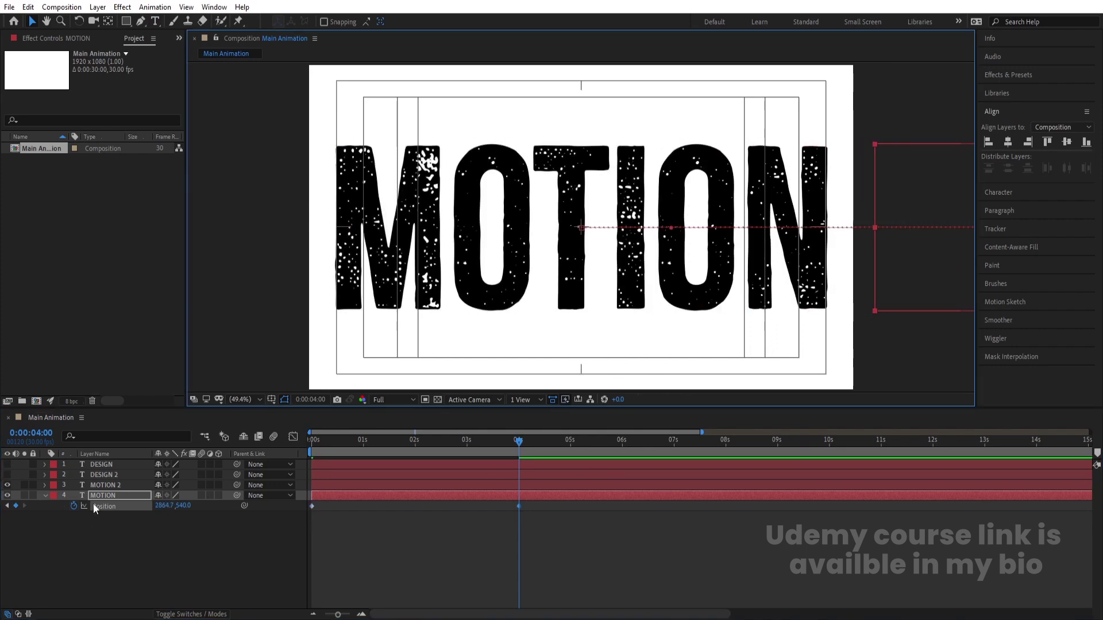
Parent MOTION 2 to the MOTION layer.
click(94, 486)
drag(237, 486, 129, 492)
click(134, 554)
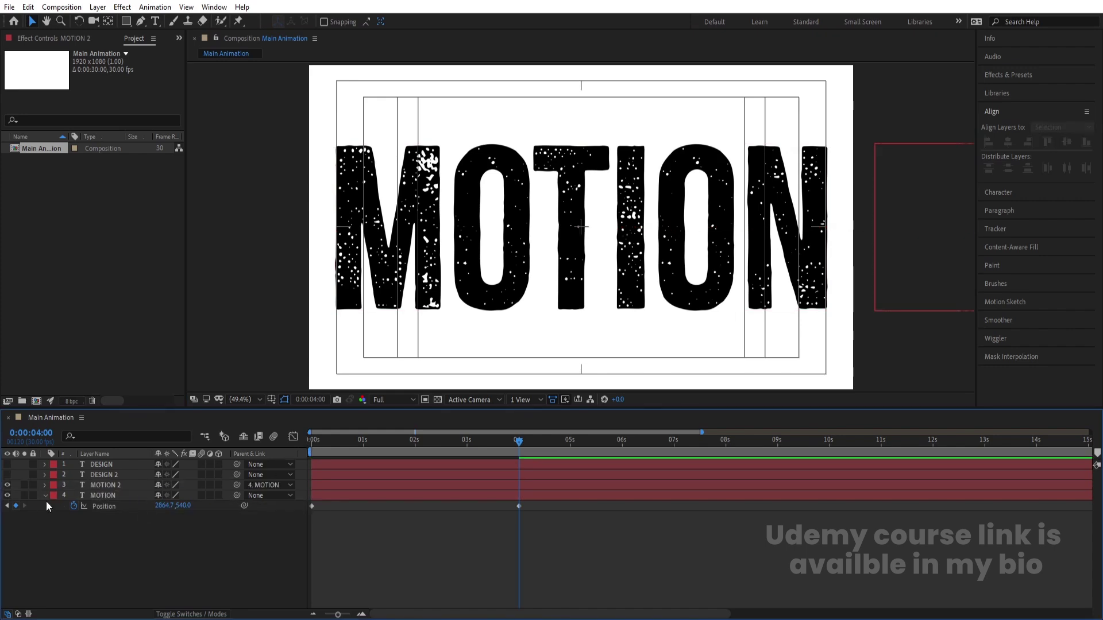
drag(330, 440, 311, 443)
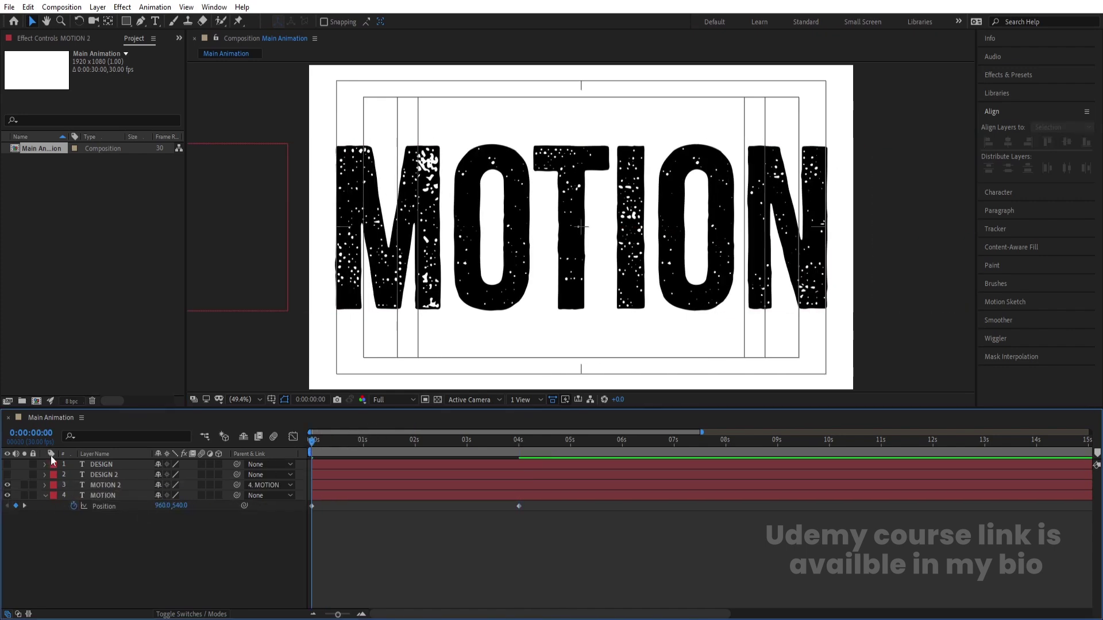
Pre-compose both MOTION layers as 'Motion' and open the pre-comp.
click(117, 487)
shift+click(108, 495)
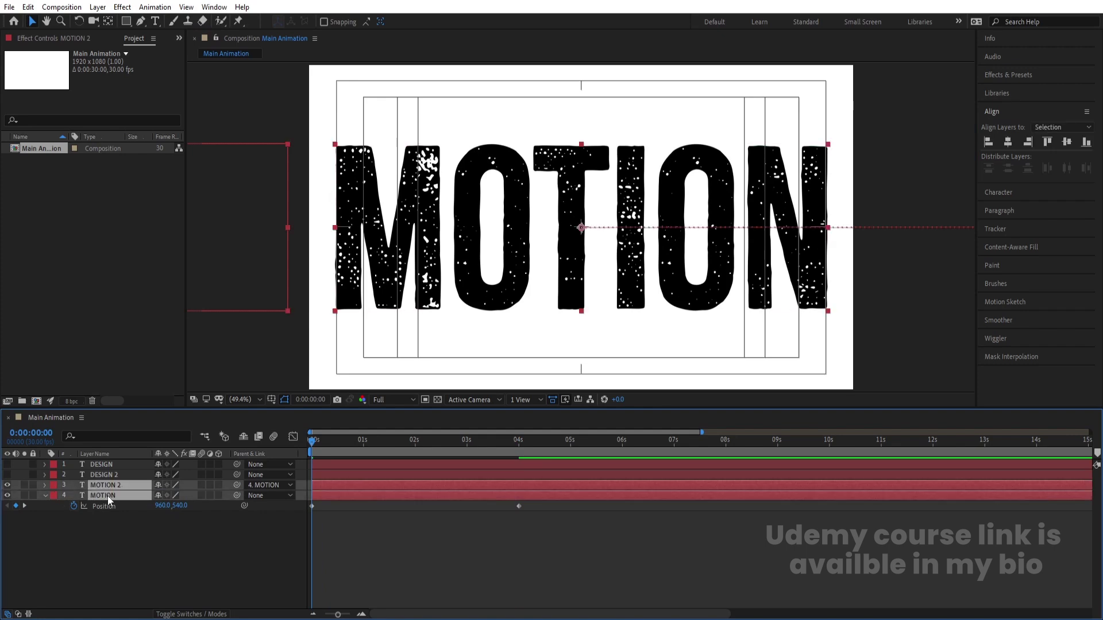
key(ctrl+shift+c)
text(Motion)
key(Return)
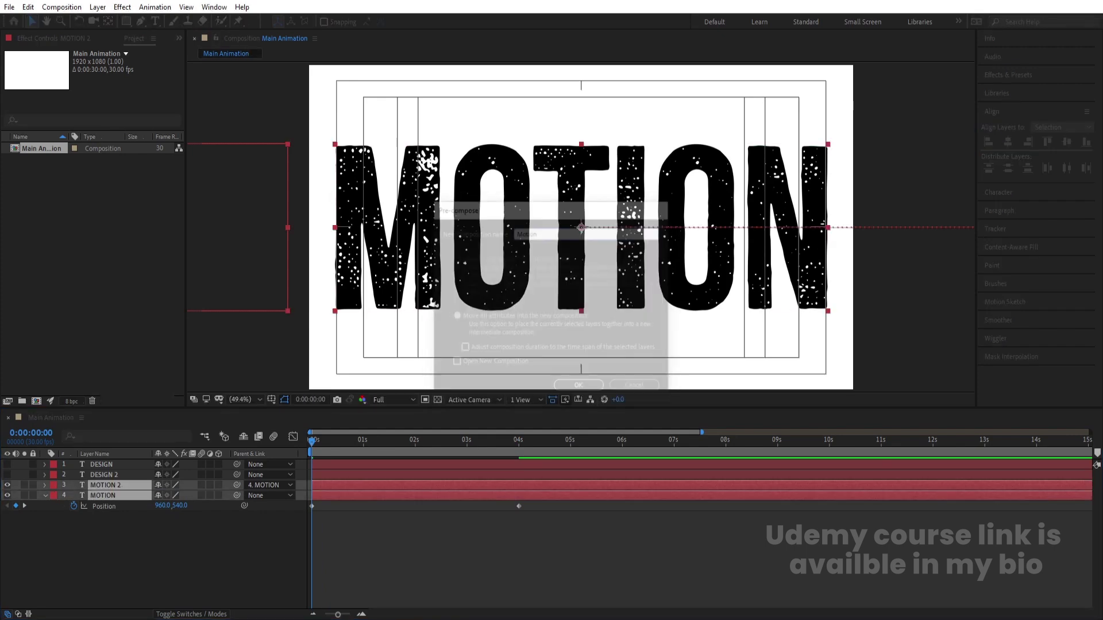
double_click(113, 484)
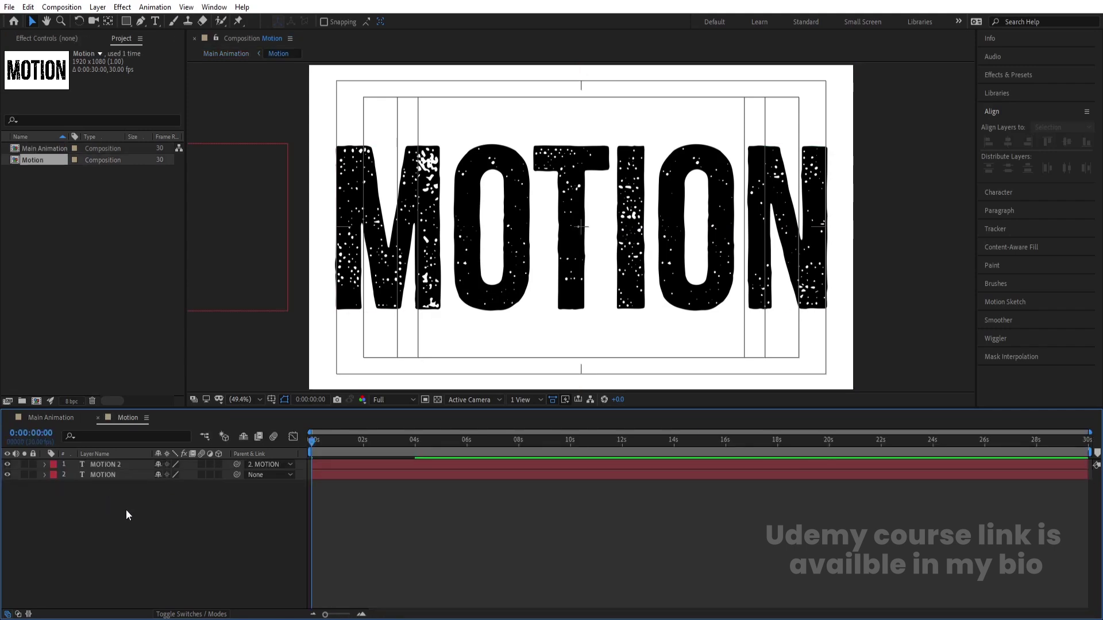
Add a loopOut() expression to MOTION's Position, preview it, and return to Main Animation.
alt+click(77, 487)
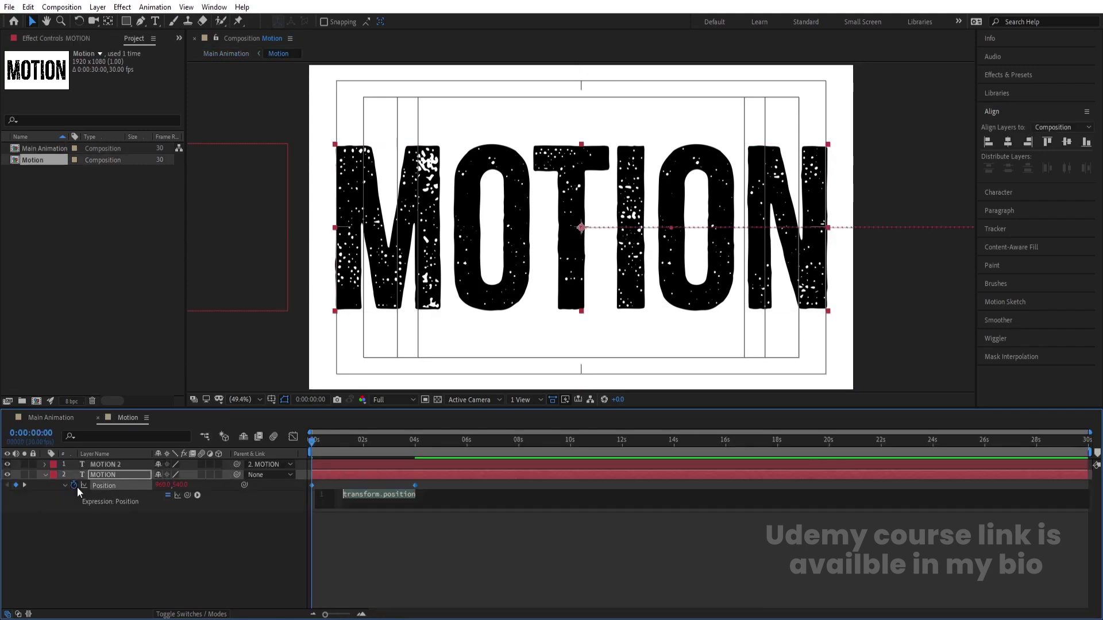
text(loop)
key(Down)
key(Down)
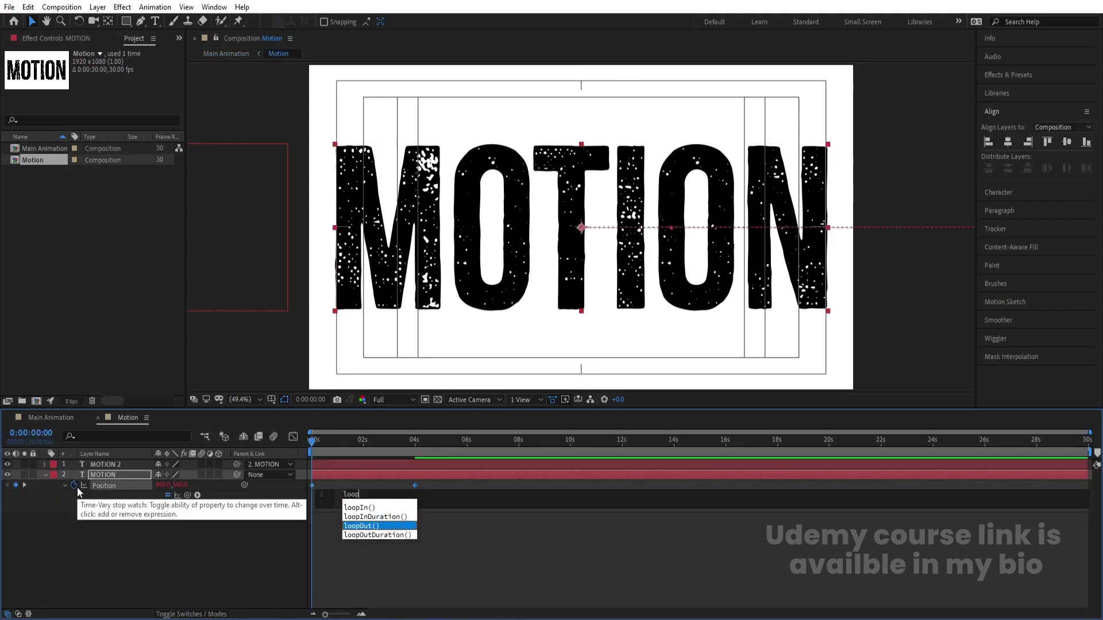
key(Return)
click(136, 514)
key(space)
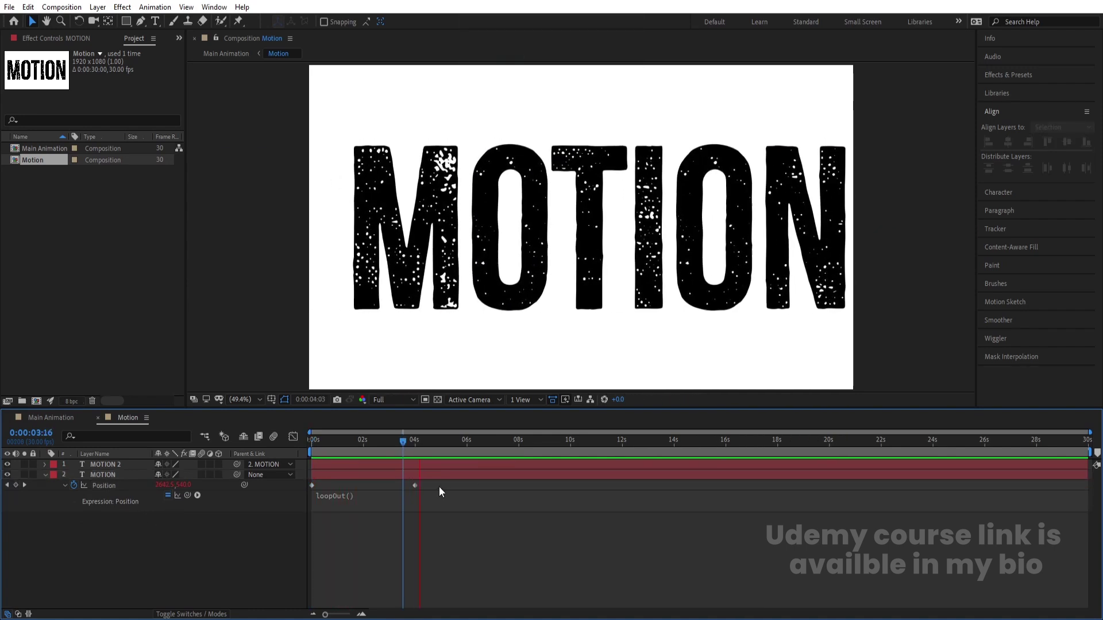
key(space)
click(51, 417)
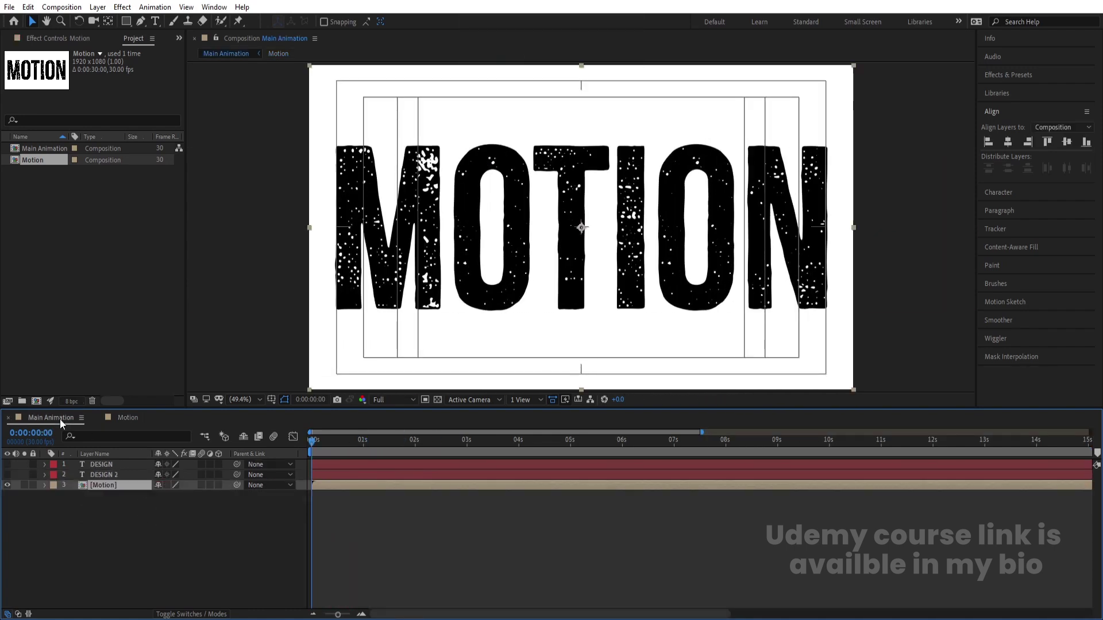
Keyframe DESIGN 2 sliding off the left edge from 0 to 4 s, parenting DESIGN to it.
click(9, 485)
drag(7, 464, 8, 474)
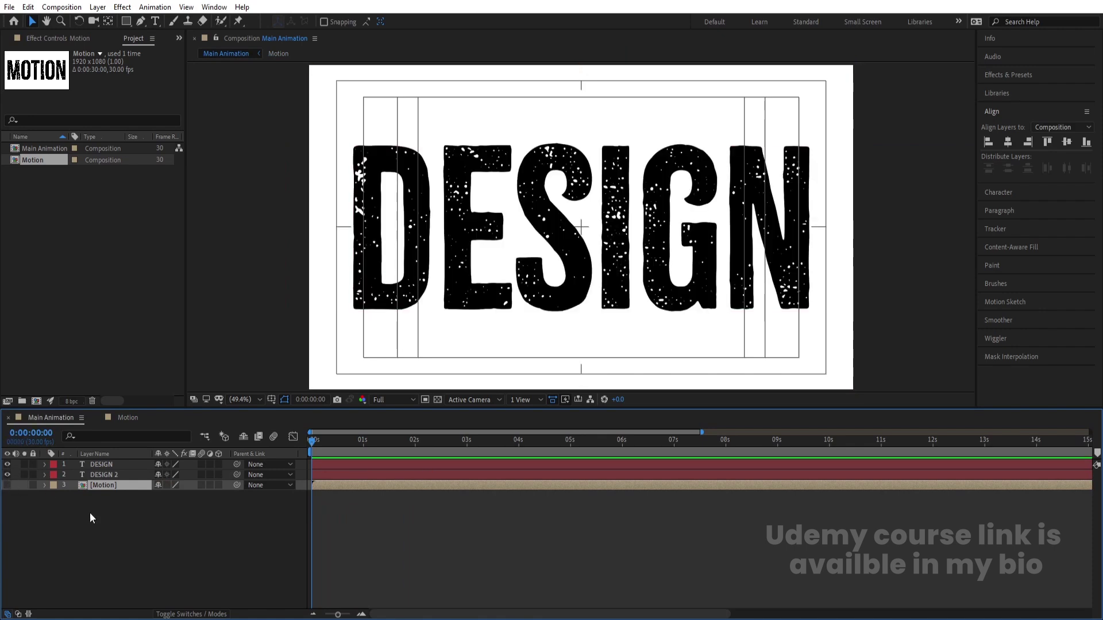
click(90, 512)
click(101, 475)
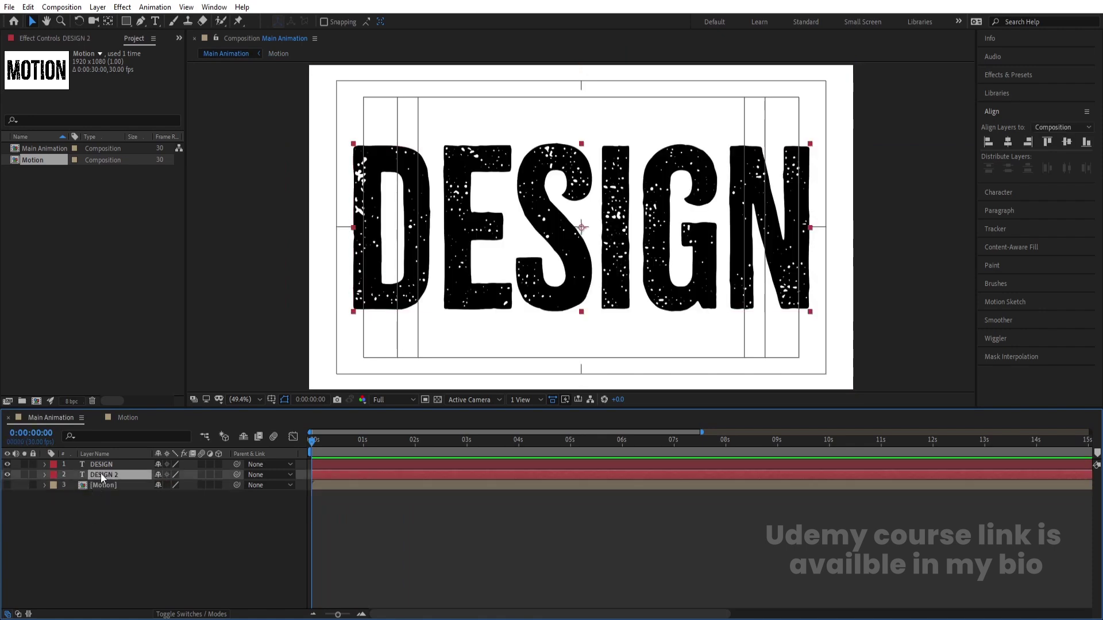
key(p)
click(73, 485)
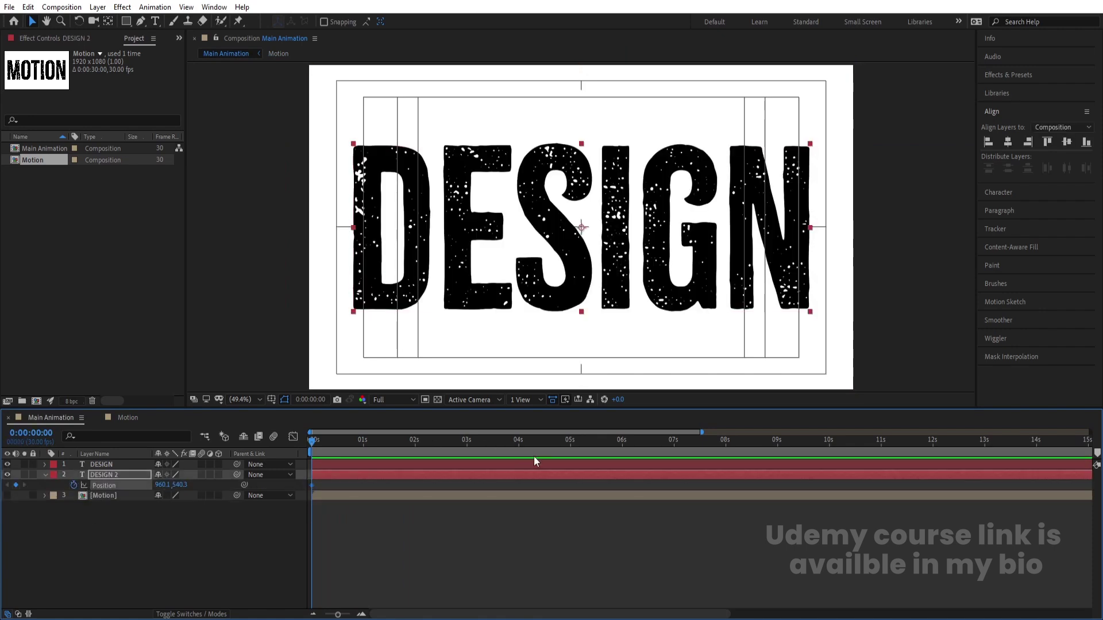
click(520, 440)
drag(775, 254, 271, 249)
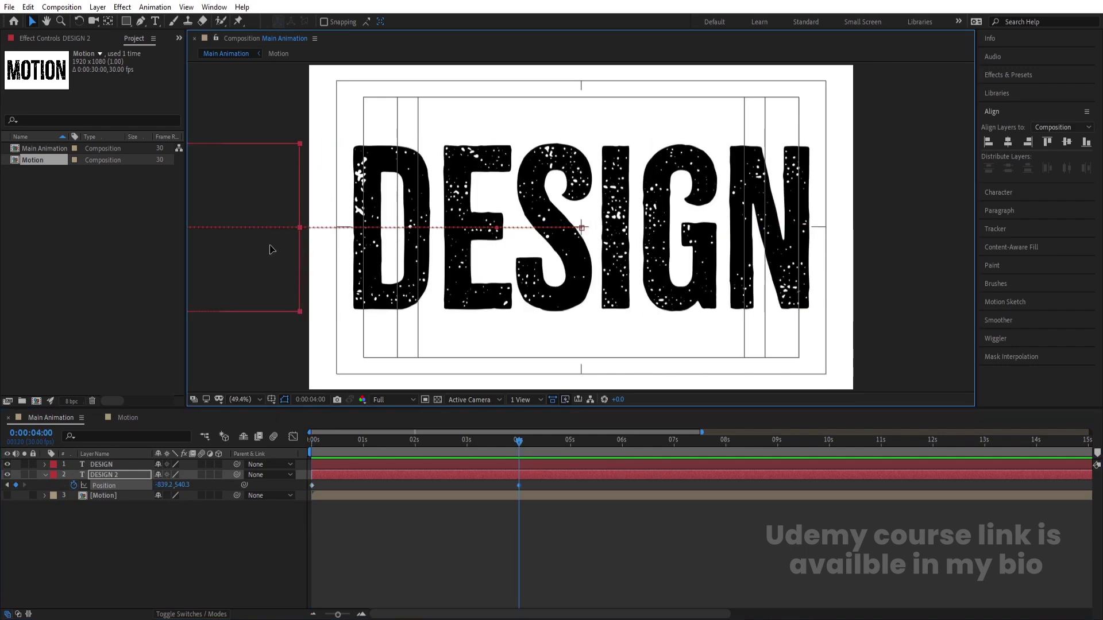
click(135, 509)
click(105, 466)
drag(236, 464, 129, 476)
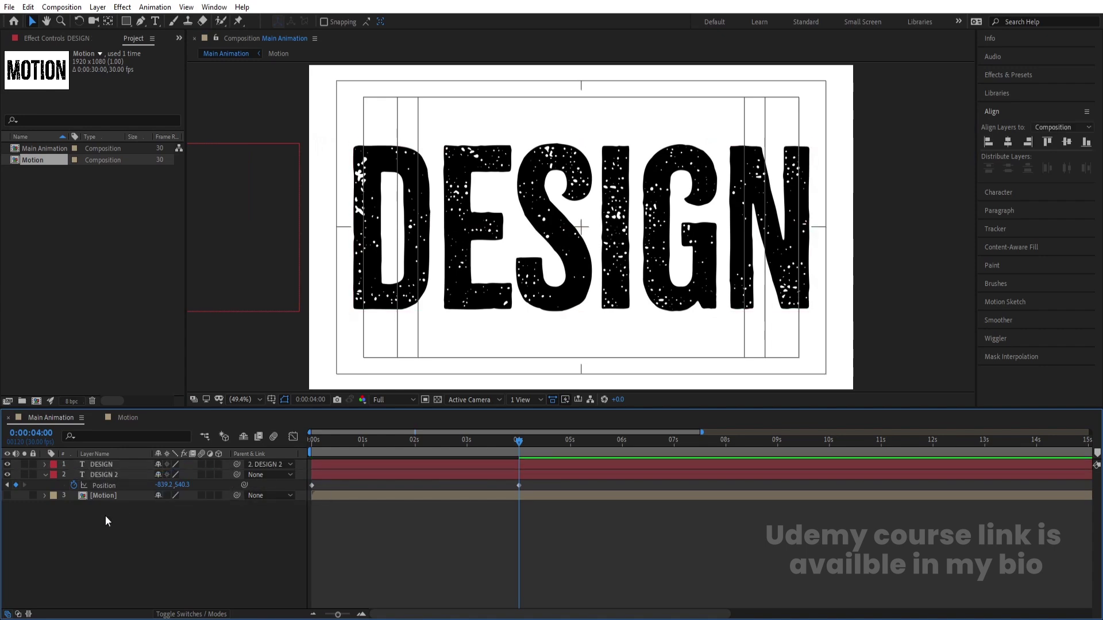
Add a loopOut() expression to DESIGN 2's Position and preview the loop.
alt+click(77, 486)
text(loop)
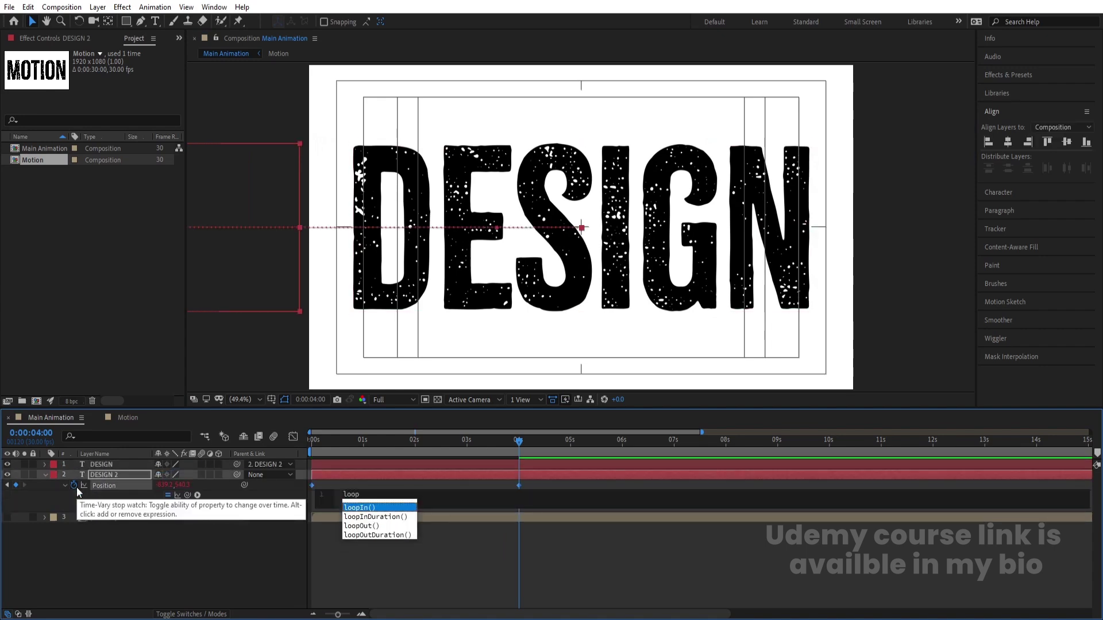
click(130, 530)
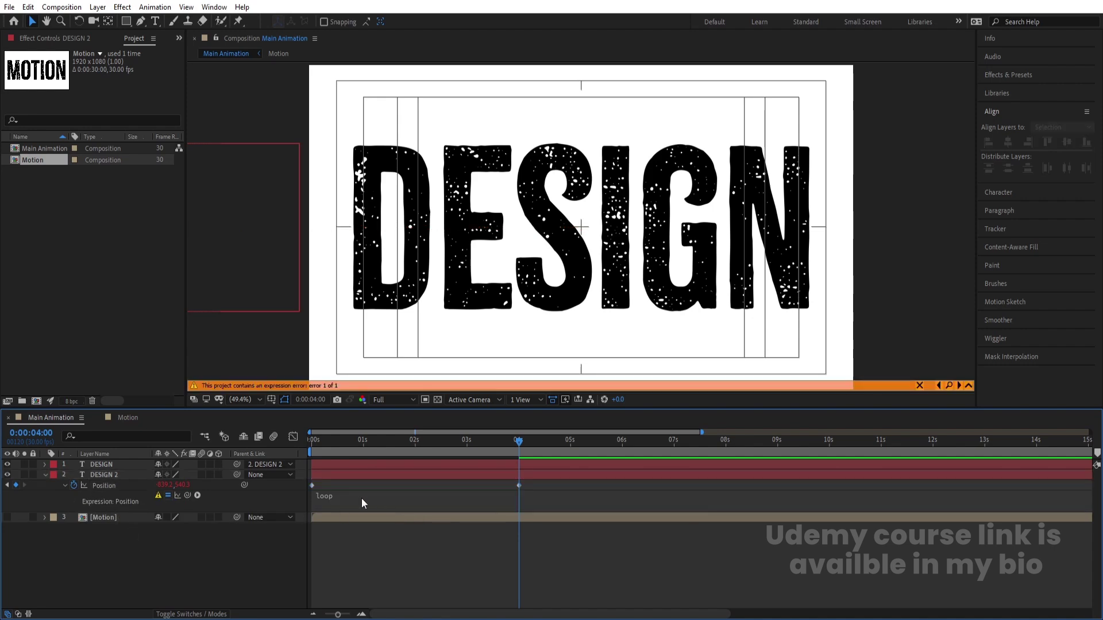
click(361, 498)
text(o)
key(Return)
key(KP_Enter)
key(Home)
key(space)
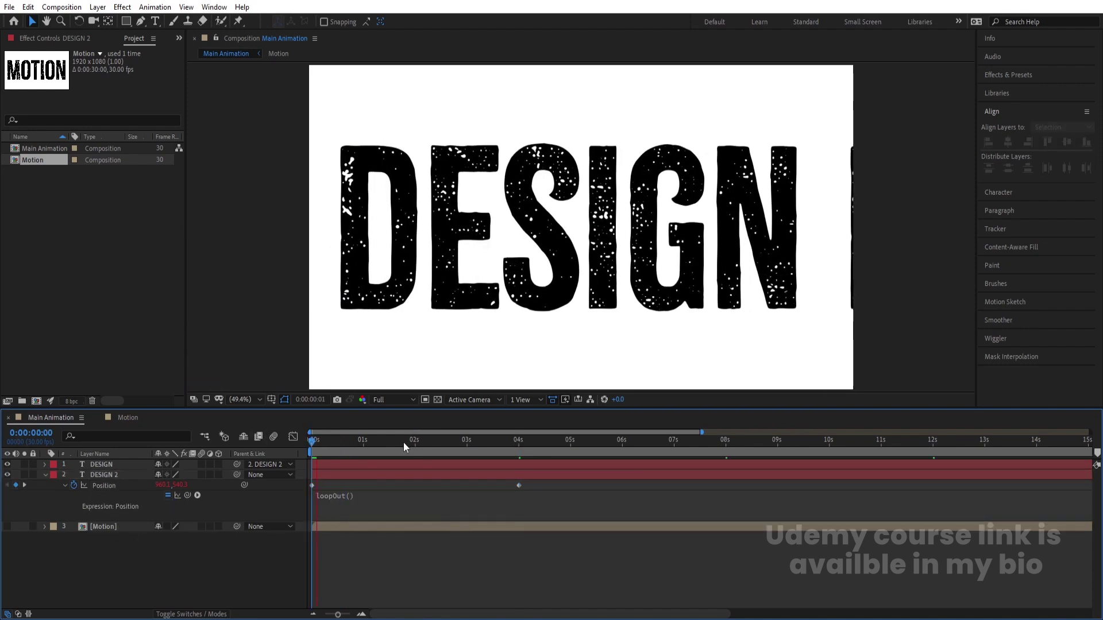
key(space)
Pre-compose both DESIGN layers as 'Design' and make the Motion layer visible again.
click(81, 474)
shift+click(89, 464)
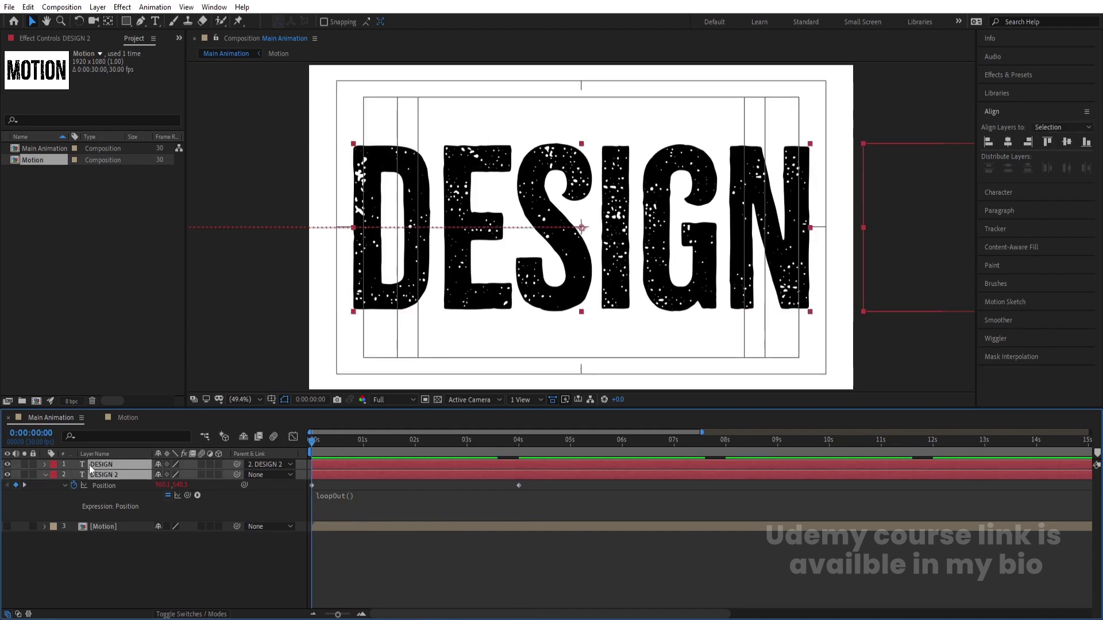
key(ctrl+shift+c)
text(Design)
key(Return)
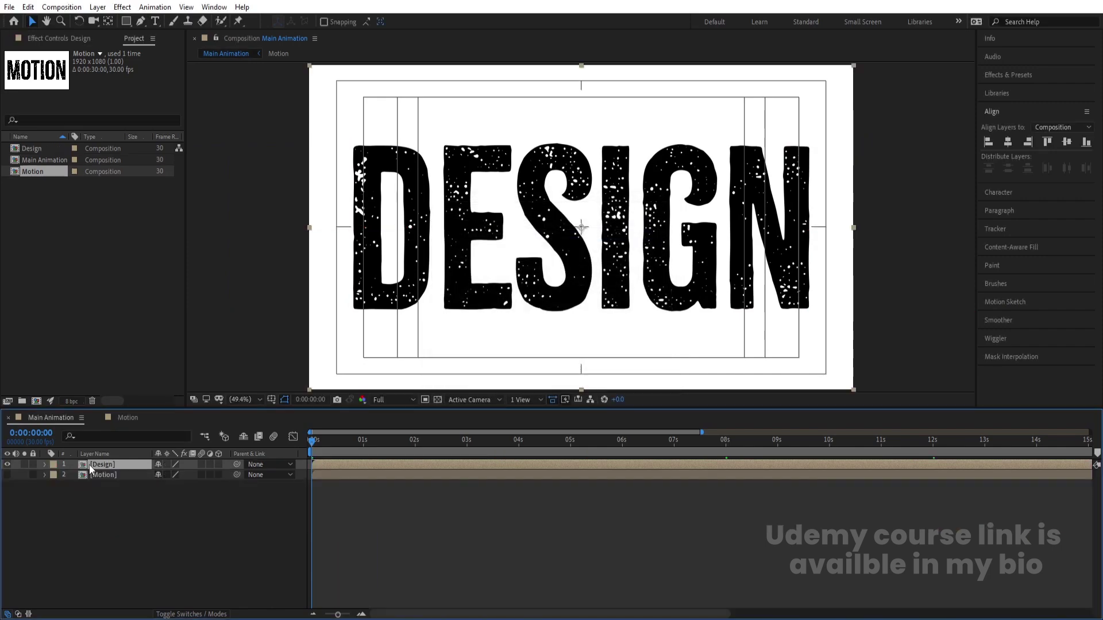
click(7, 475)
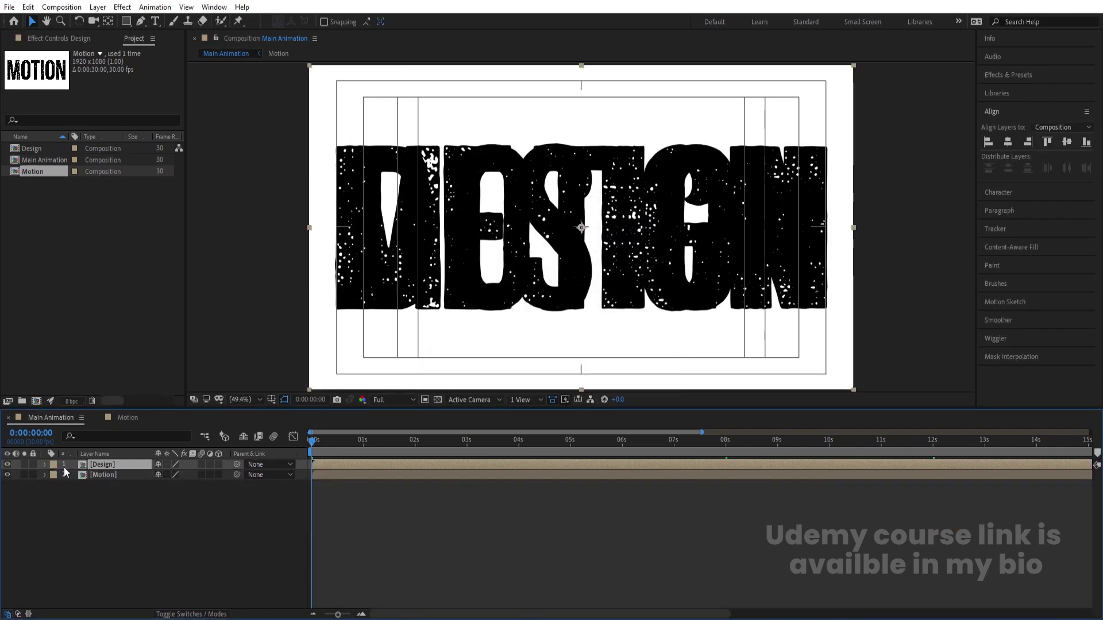
Move DESIGN below centre and MOTION above it, nudge both rows, and preview the scrolling.
drag(445, 248, 454, 333)
click(107, 474)
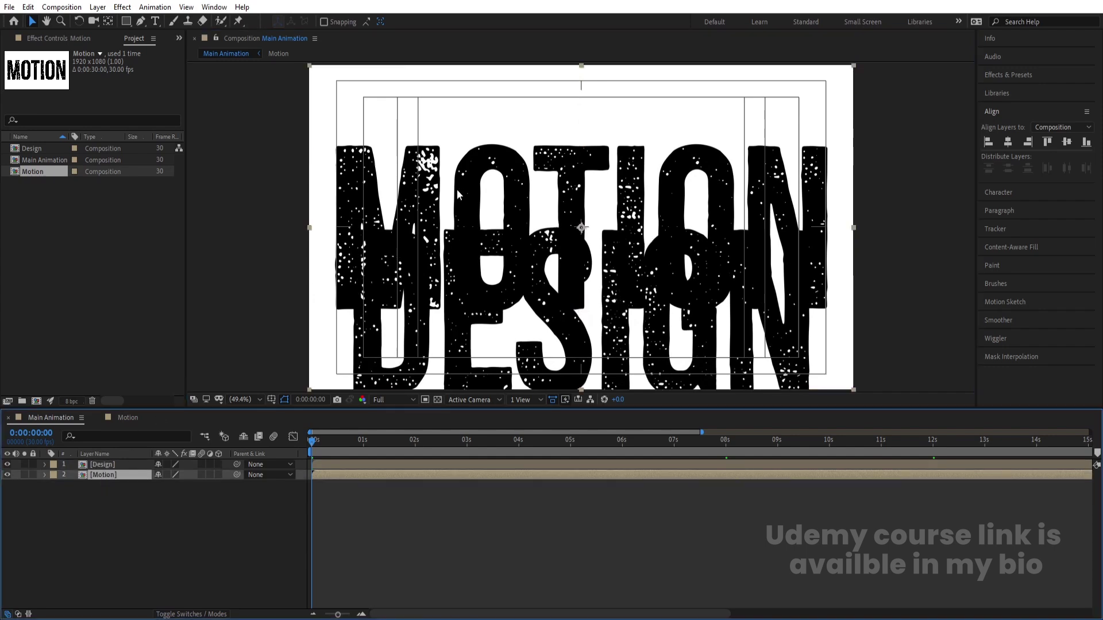
drag(513, 171, 521, 103)
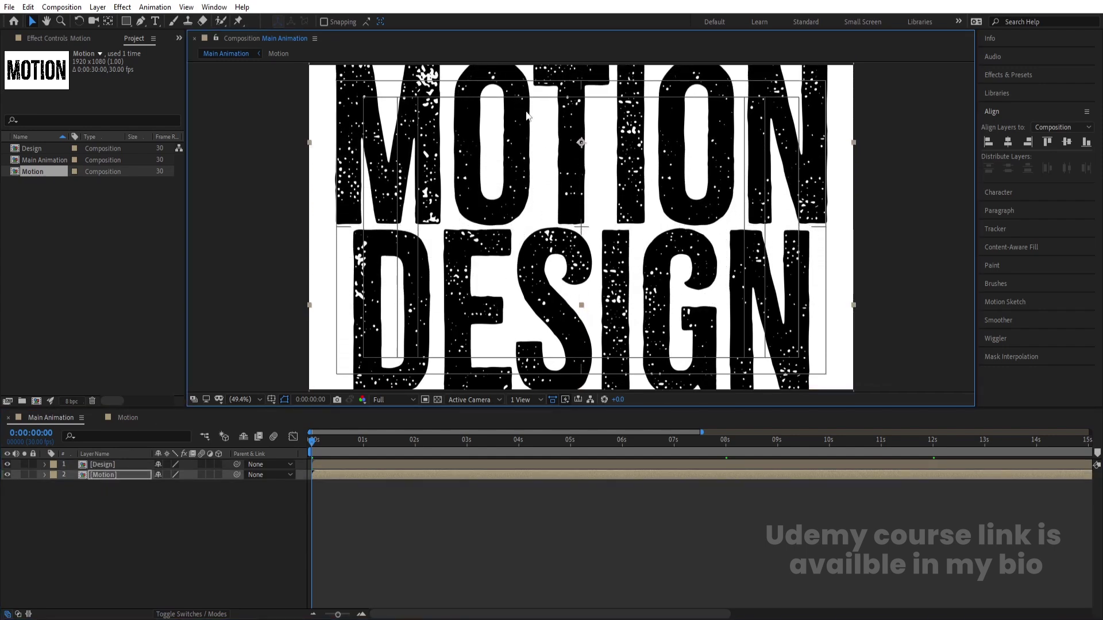
key(ctrl+a)
key(shift+Up)
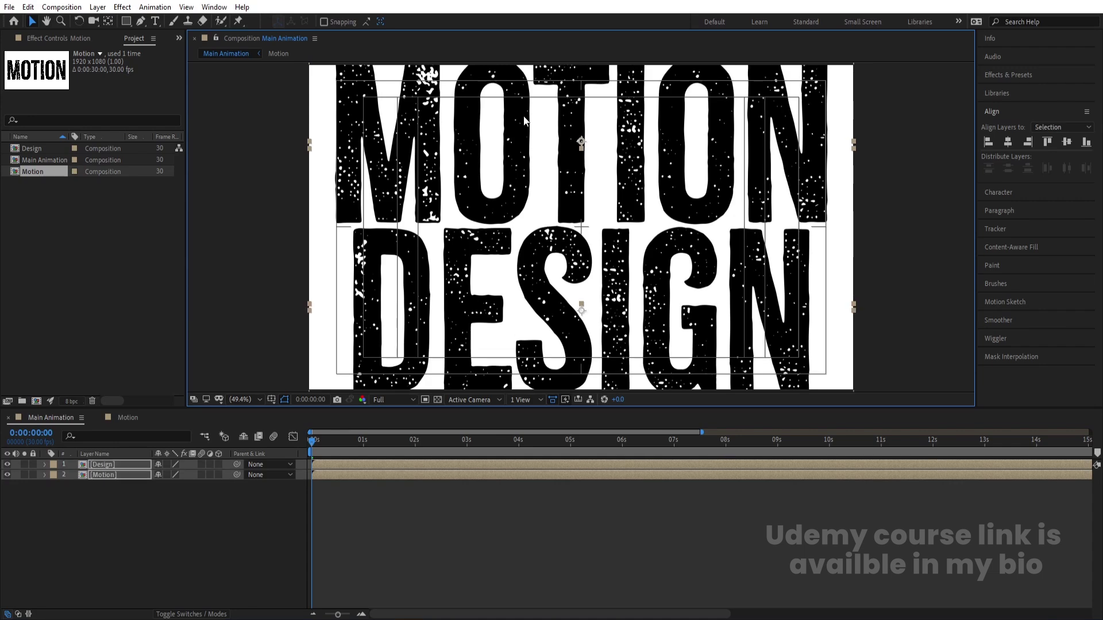
key(Down)
key(Down)
key(space)
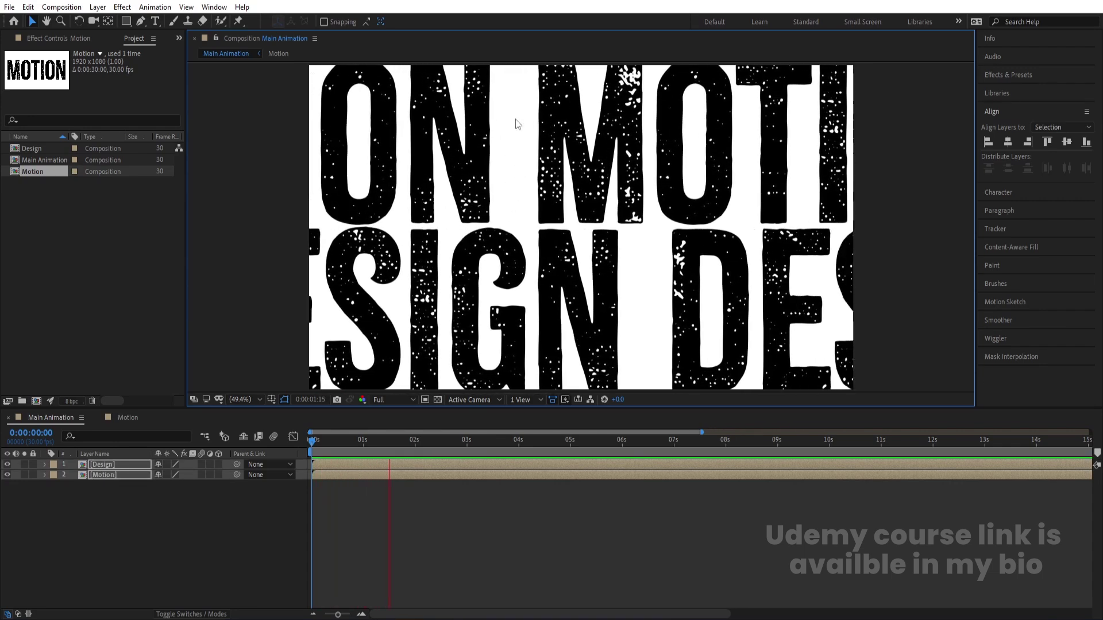
Add a pure white solid and place it as the bottom layer.
click(137, 522)
key(ctrl+y)
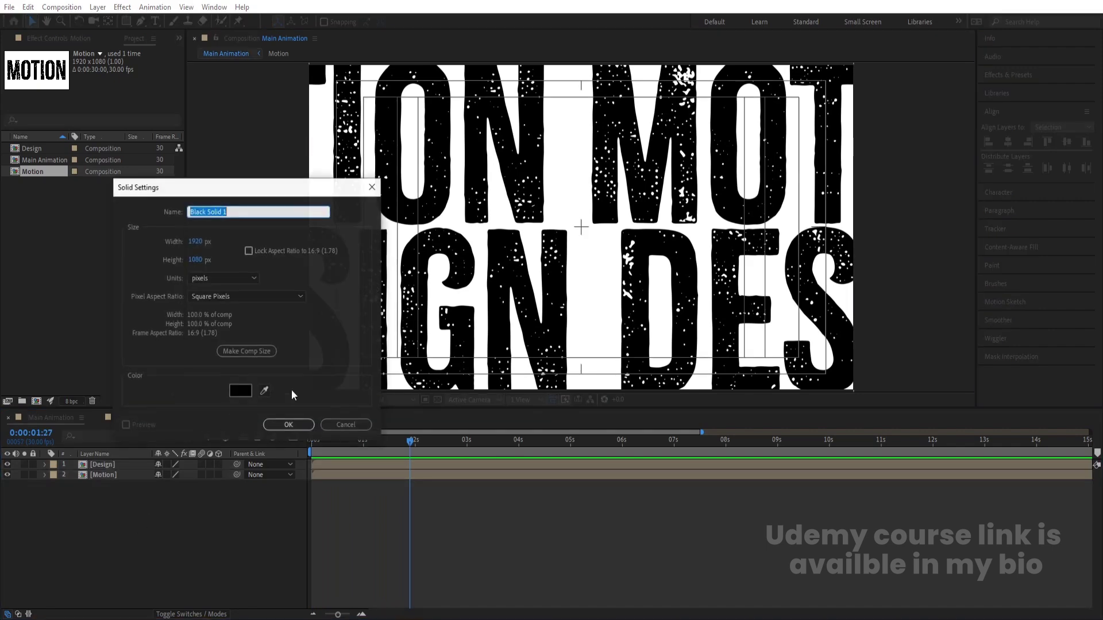
click(241, 390)
drag(626, 379, 561, 178)
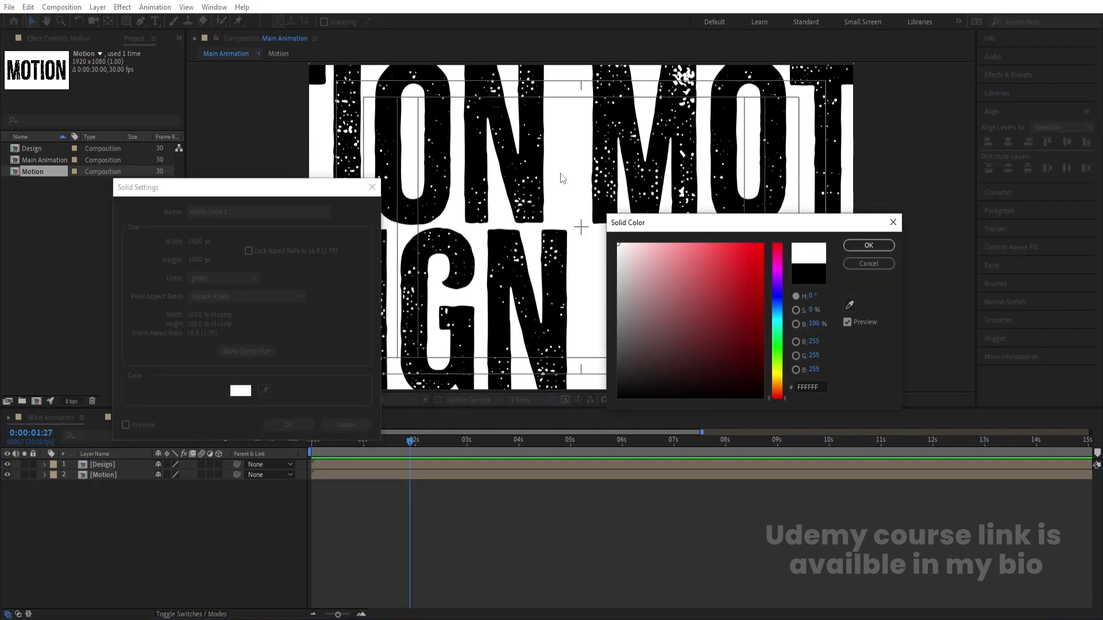
key(Return)
key(Return)
drag(115, 467, 117, 491)
click(140, 533)
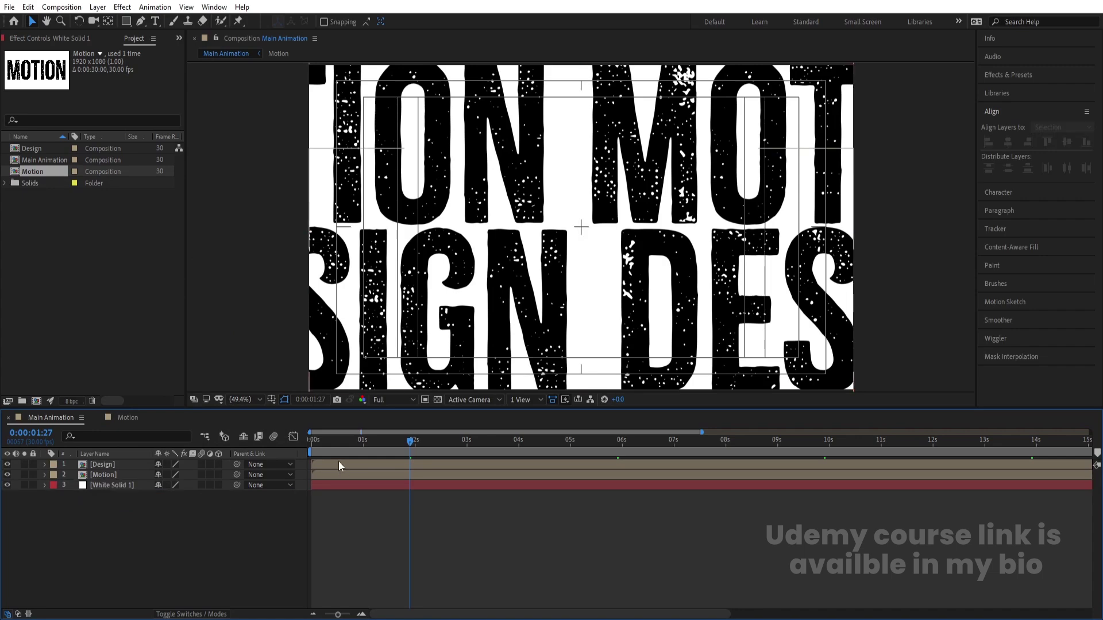
Pre-compose Design, Motion and the white solid into 'Text Animation'.
key(Home)
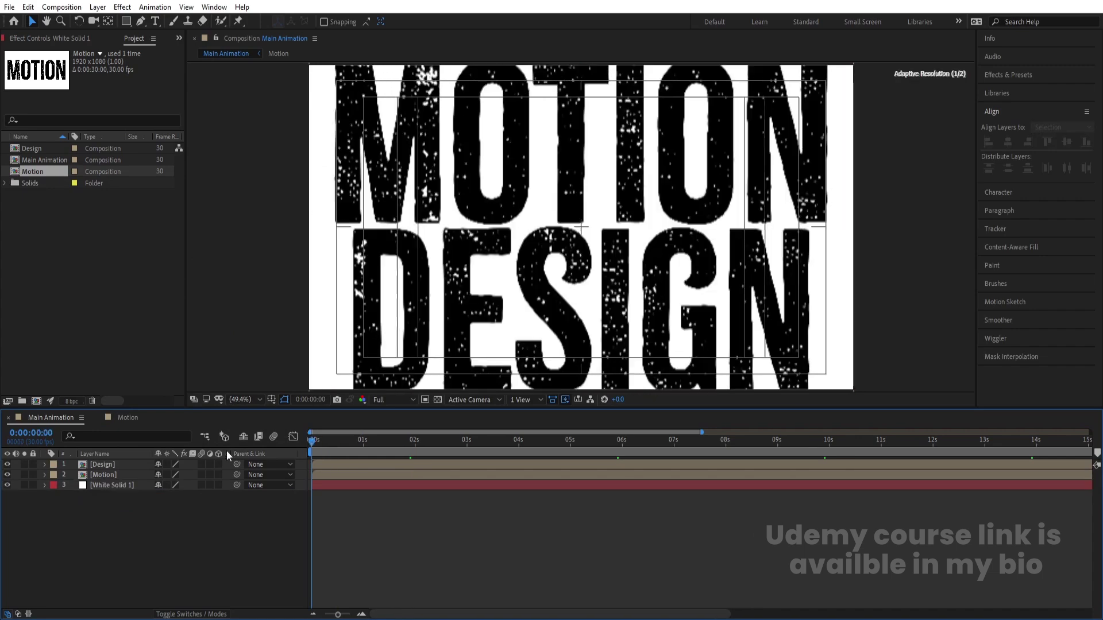
drag(136, 536, 84, 456)
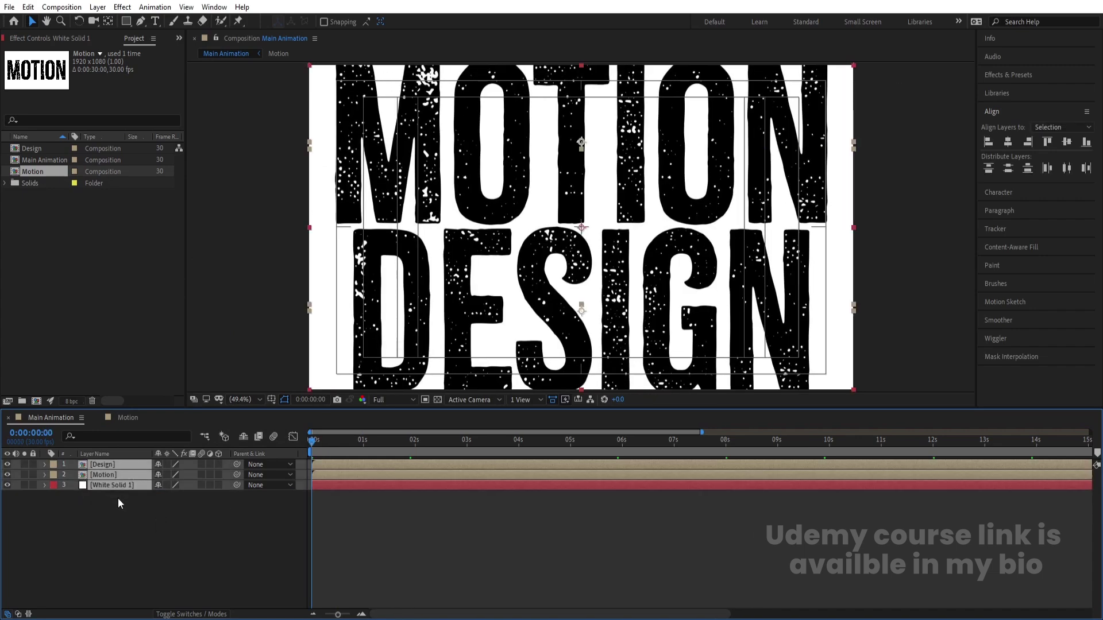
key(ctrl+shift+c)
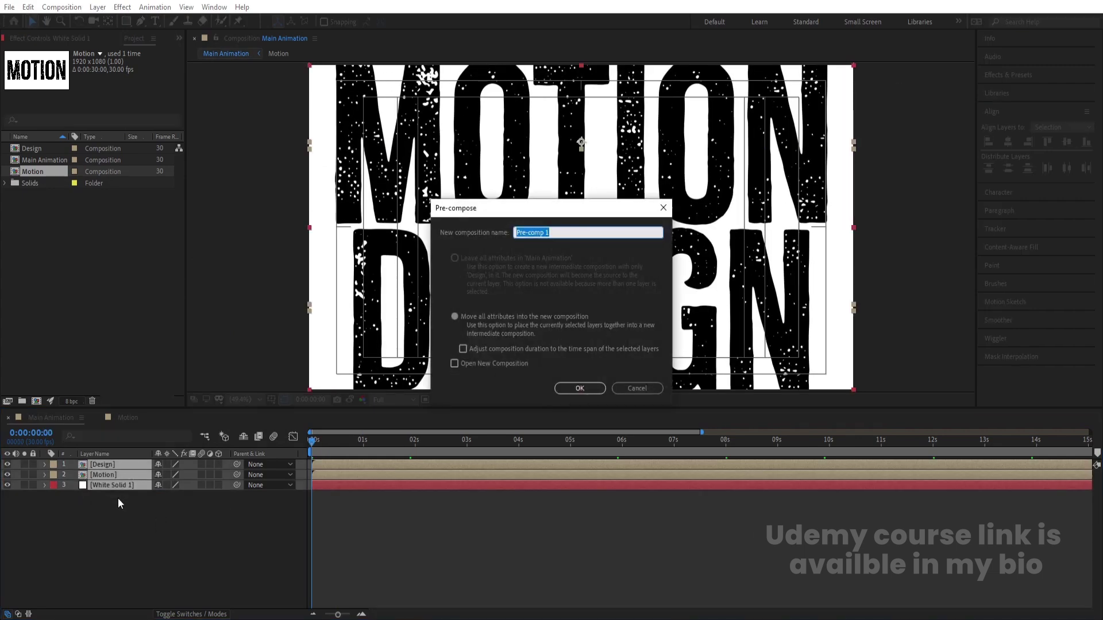
text(Text Animation)
Create the Text Animation pre-comp, duplicate it, and apply CC Cylinder to the top copy.
key(Return)
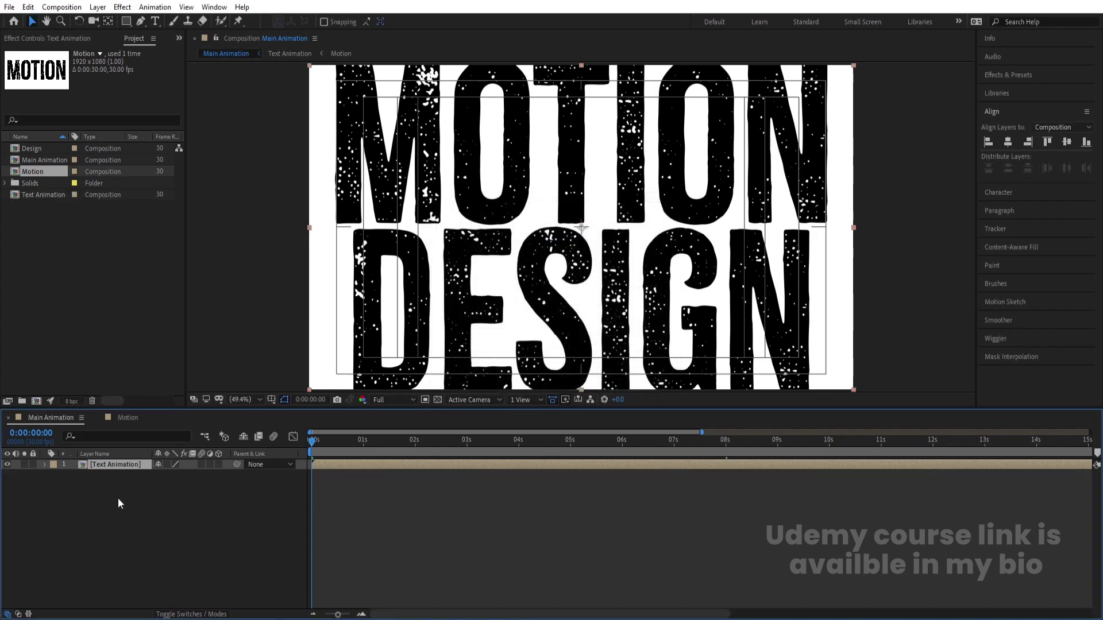
key(ctrl+d)
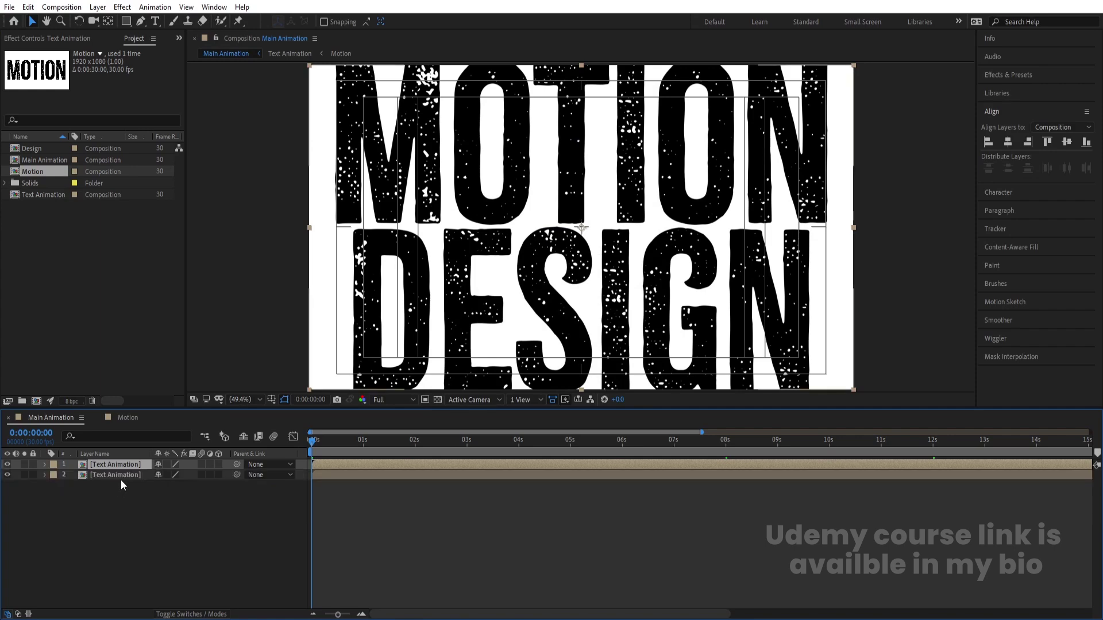
click(1011, 75)
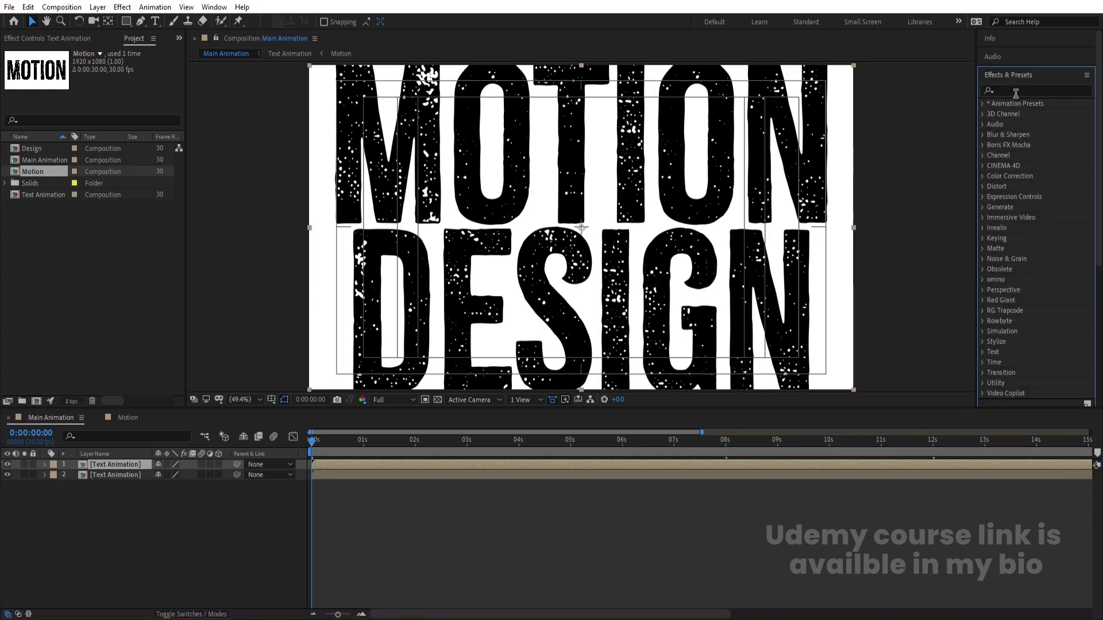
click(1014, 91)
text(cc)
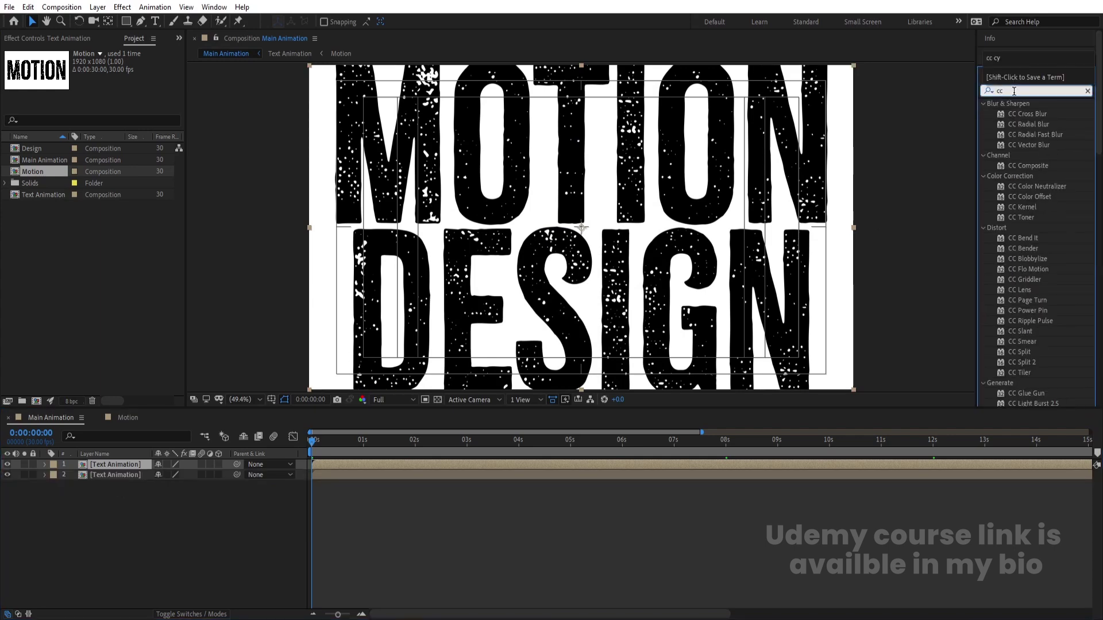
text( c)
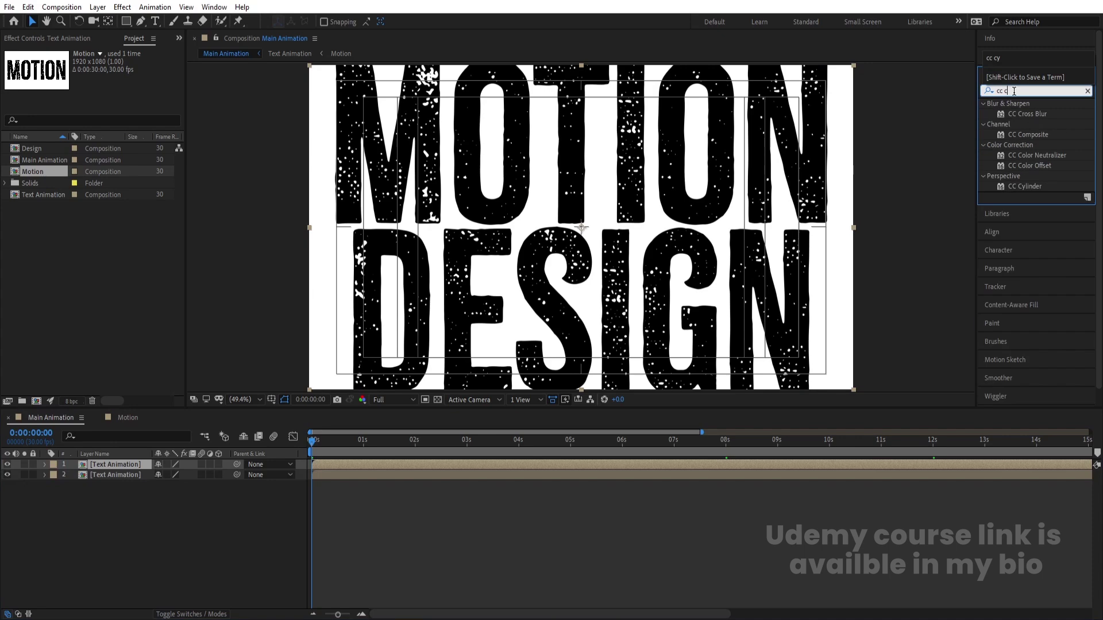
double_click(1025, 185)
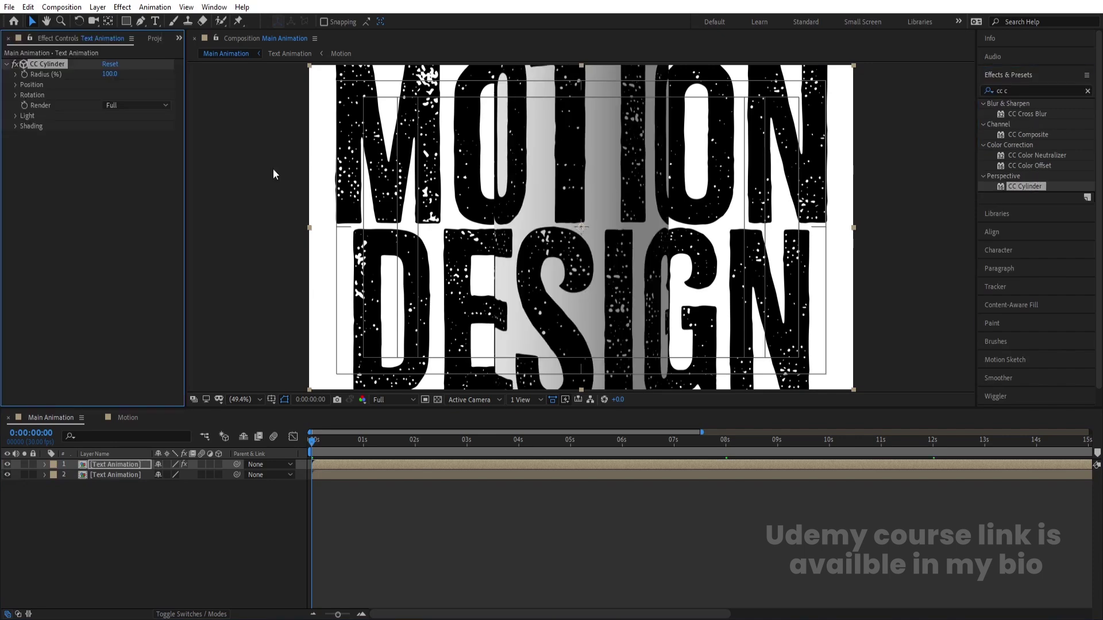
Set CC Cylinder Radius to 45 and Shading Ambient to 74.
drag(110, 73, 79, 74)
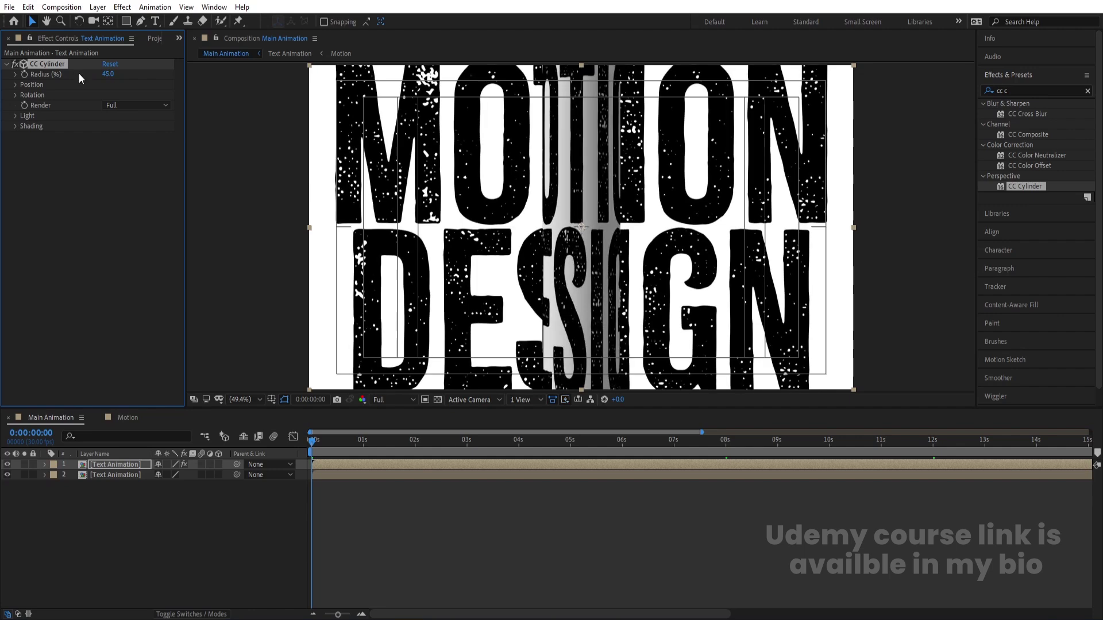
key(space)
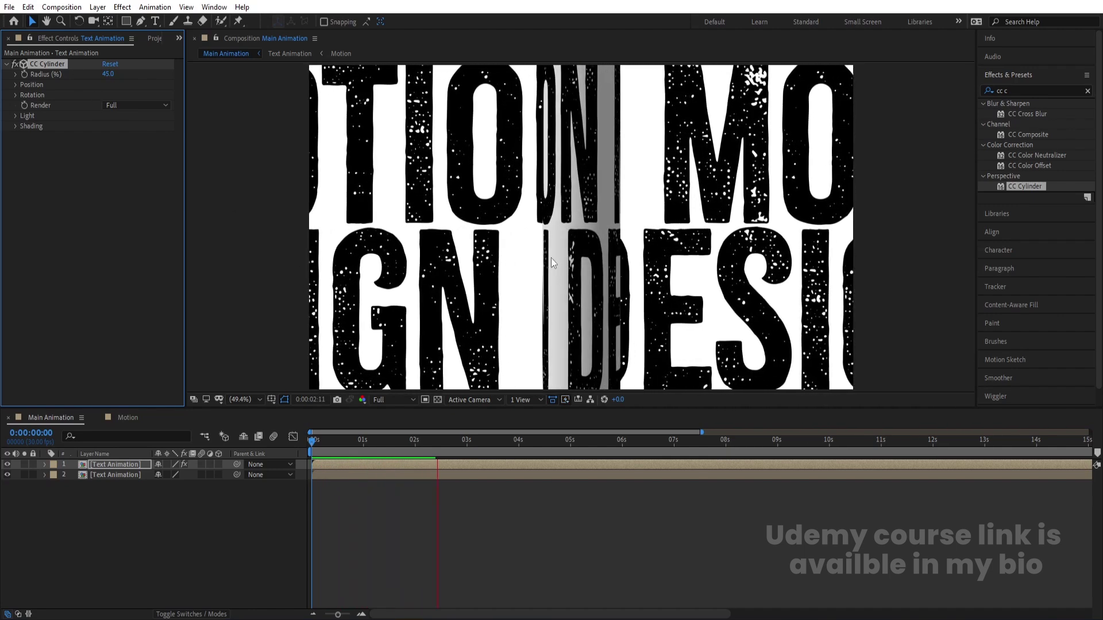
key(space)
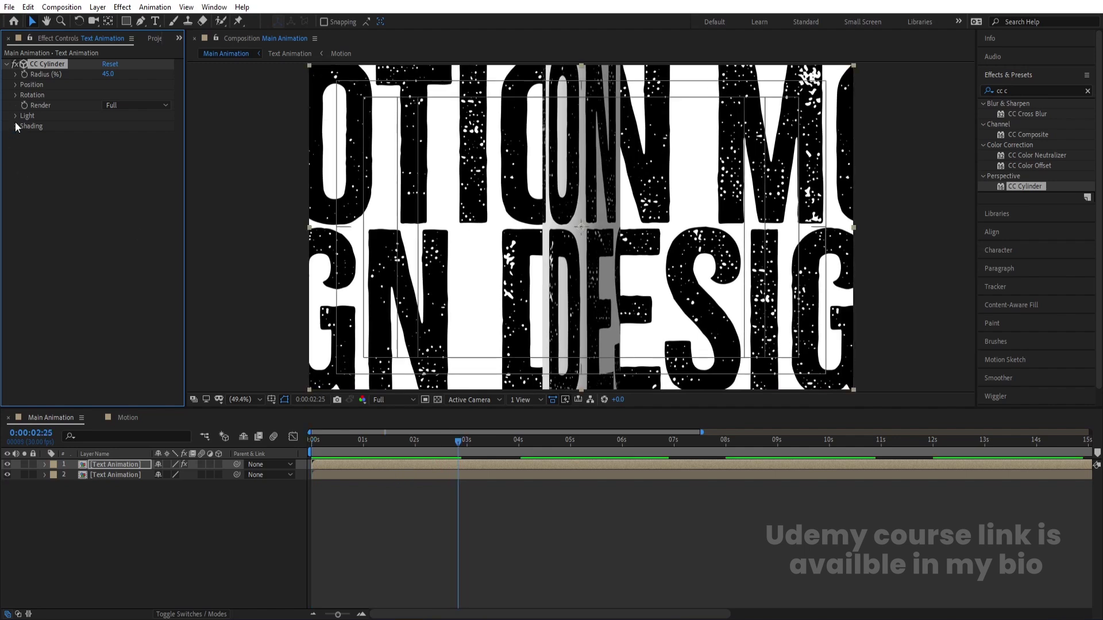
click(15, 126)
drag(107, 136, 122, 137)
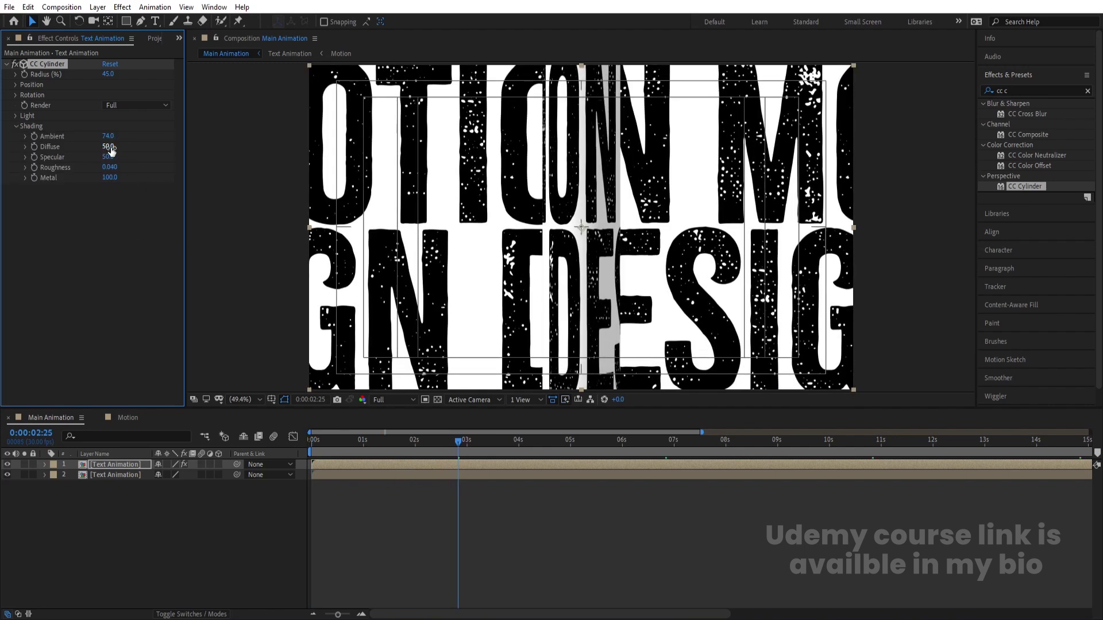
Move the cylinder strip to the left, then duplicate it and move the copy right.
click(118, 464)
click(582, 192)
drag(581, 193, 453, 193)
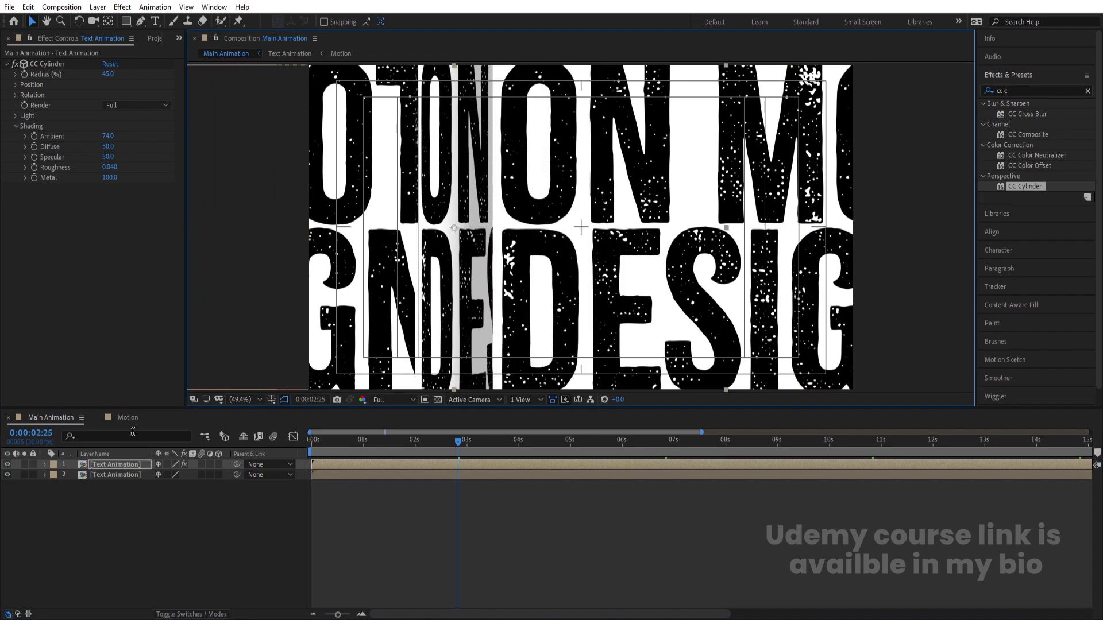
click(98, 466)
key(ctrl+d)
drag(426, 161, 677, 178)
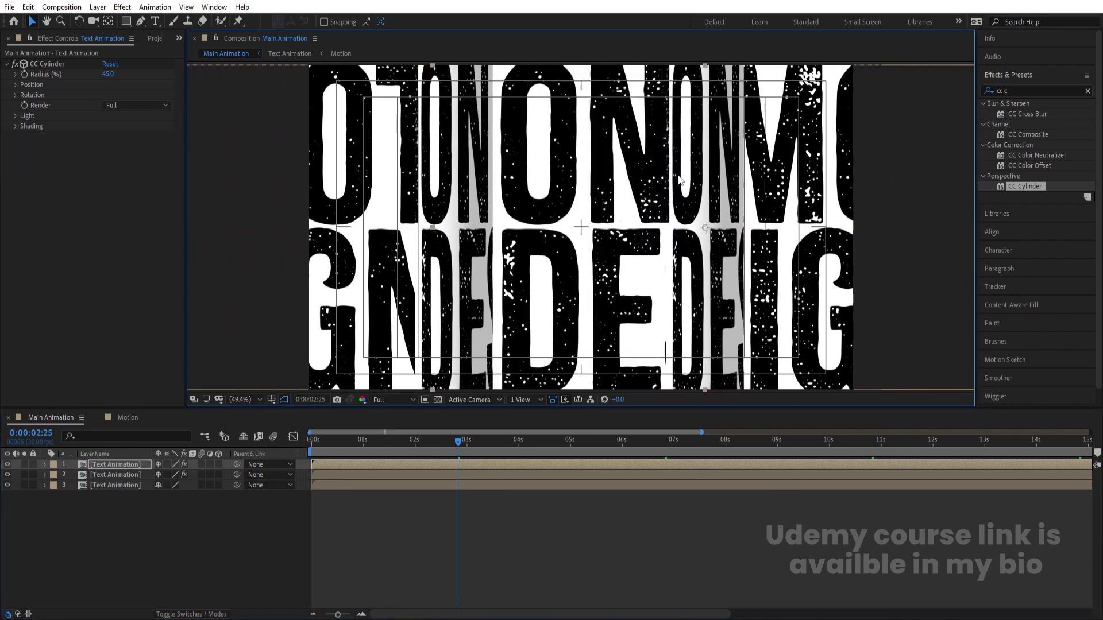
Apply a Tint effect to the second cylinder layer.
click(99, 474)
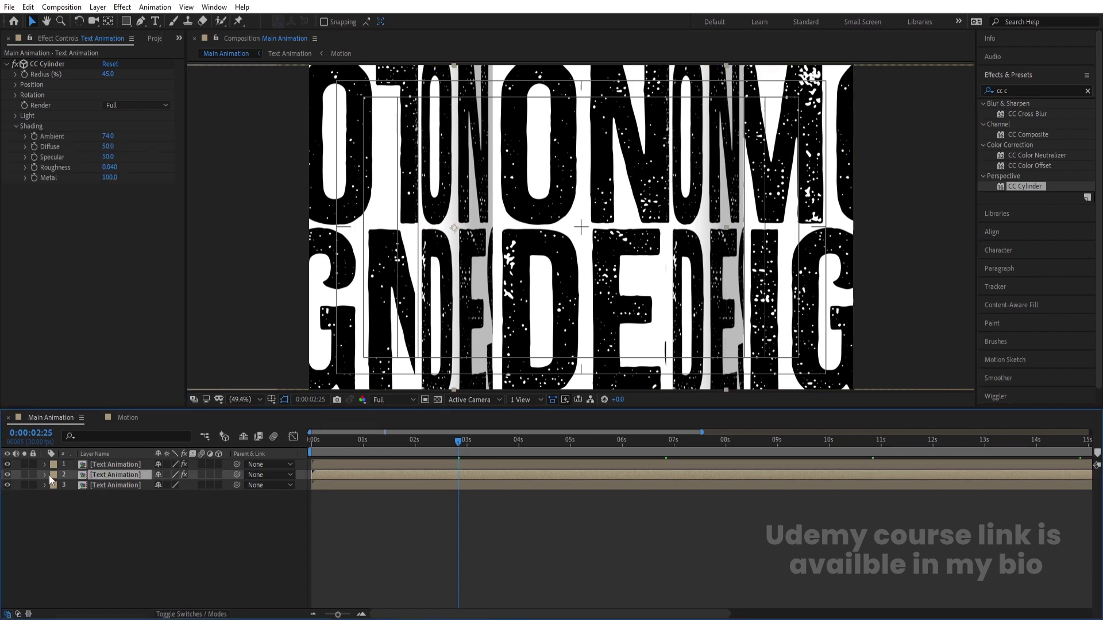
click(1023, 90)
text(tint)
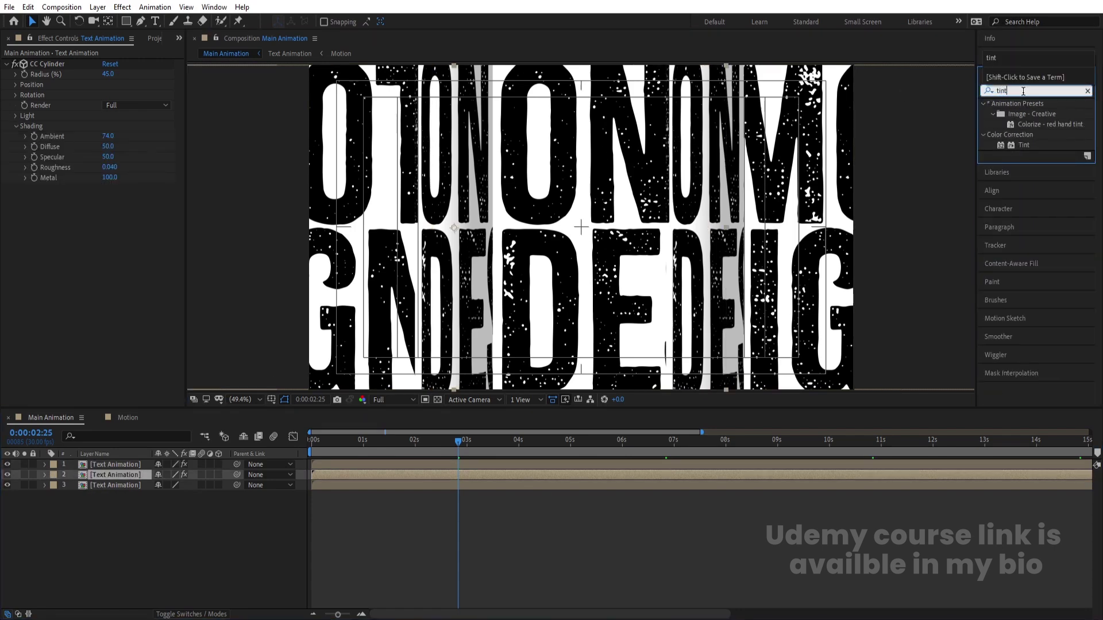
double_click(1023, 145)
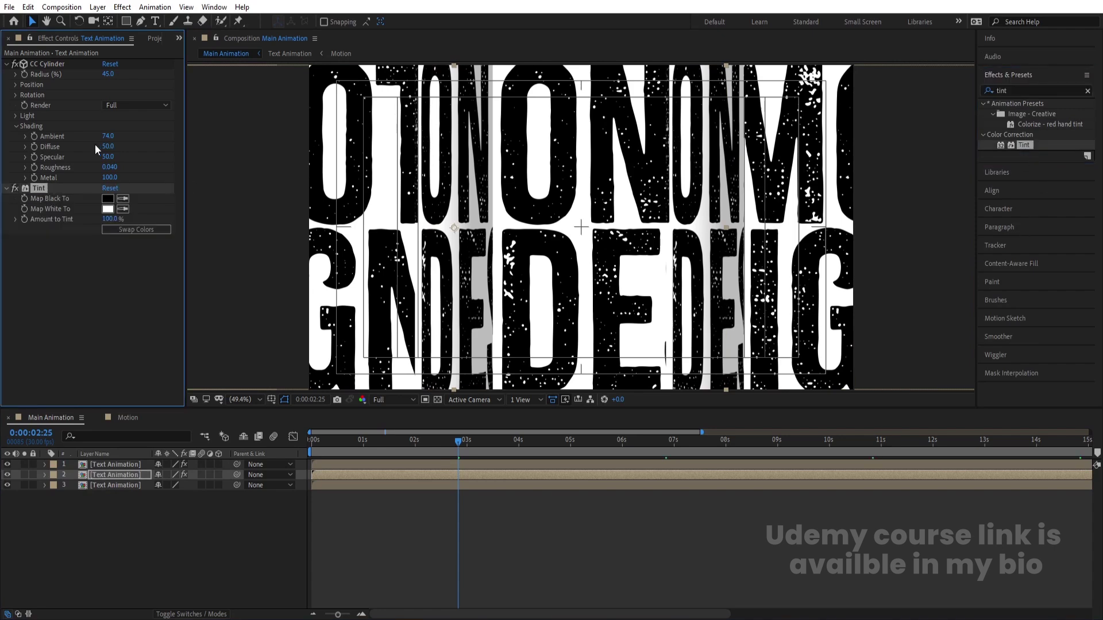
Swap the Tint's mapped colours and set Map White To red FF0000.
click(133, 232)
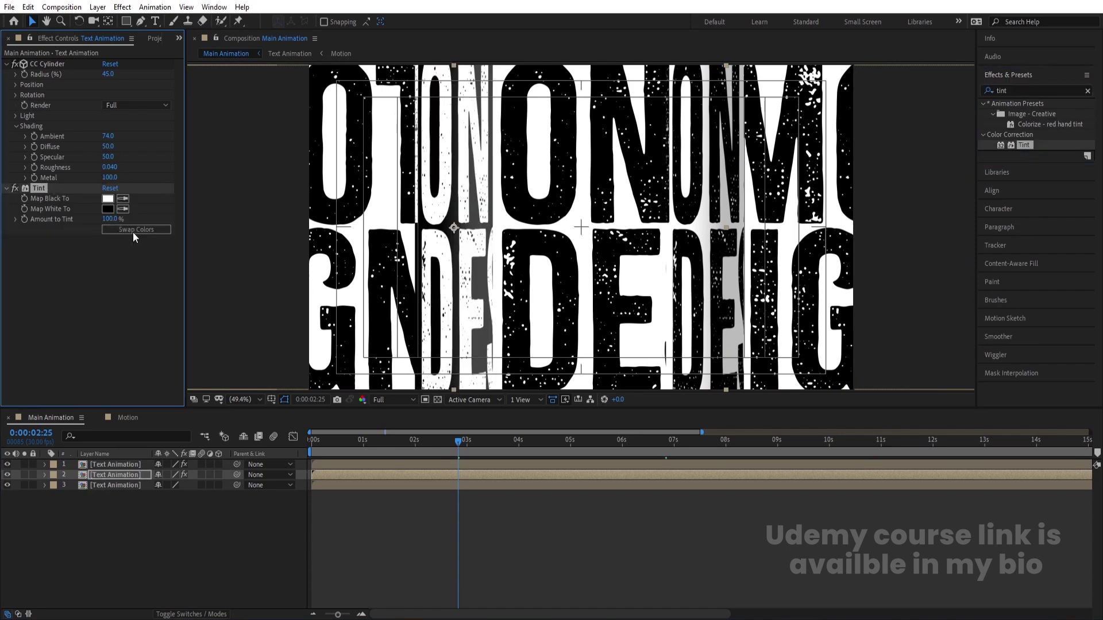
click(108, 210)
text(FF0000)
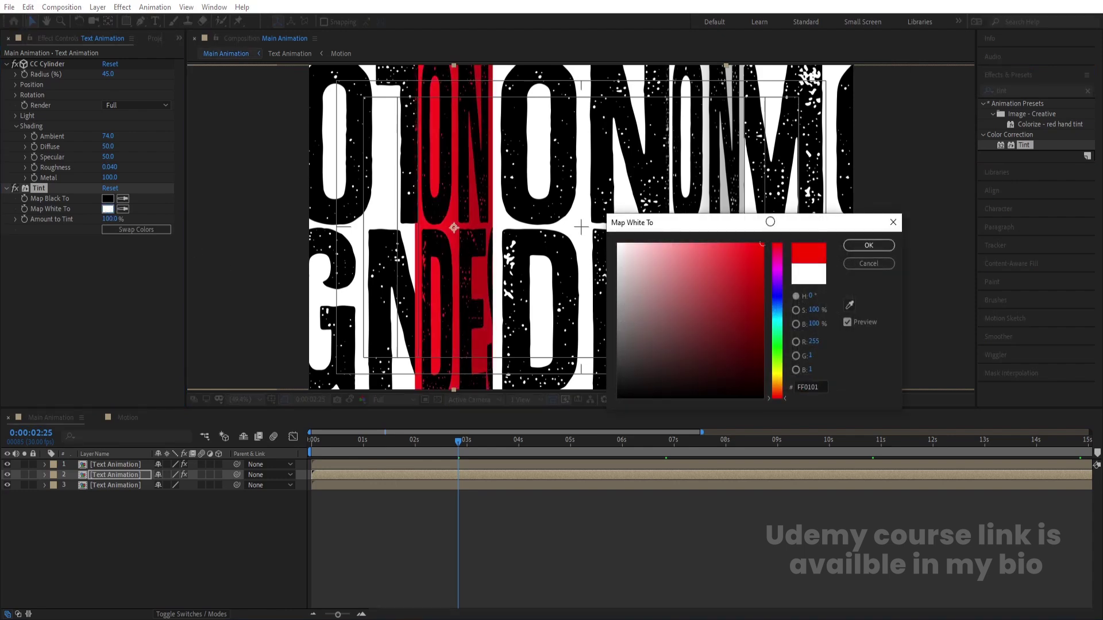
click(869, 245)
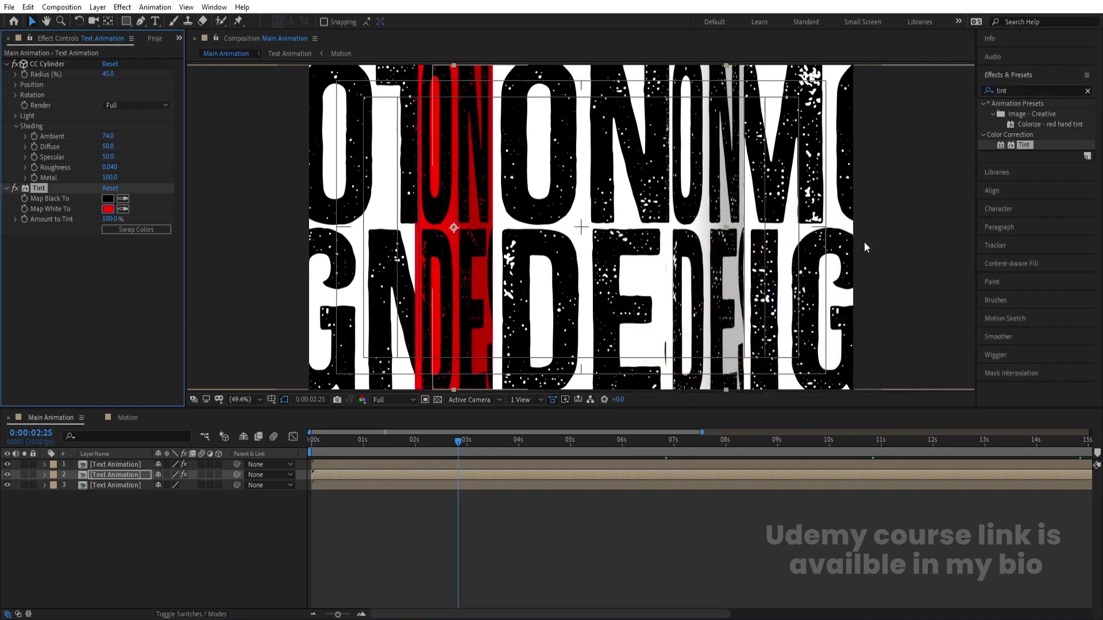
Set the Tint's Map Black To colour to yellow FFDE00.
click(108, 198)
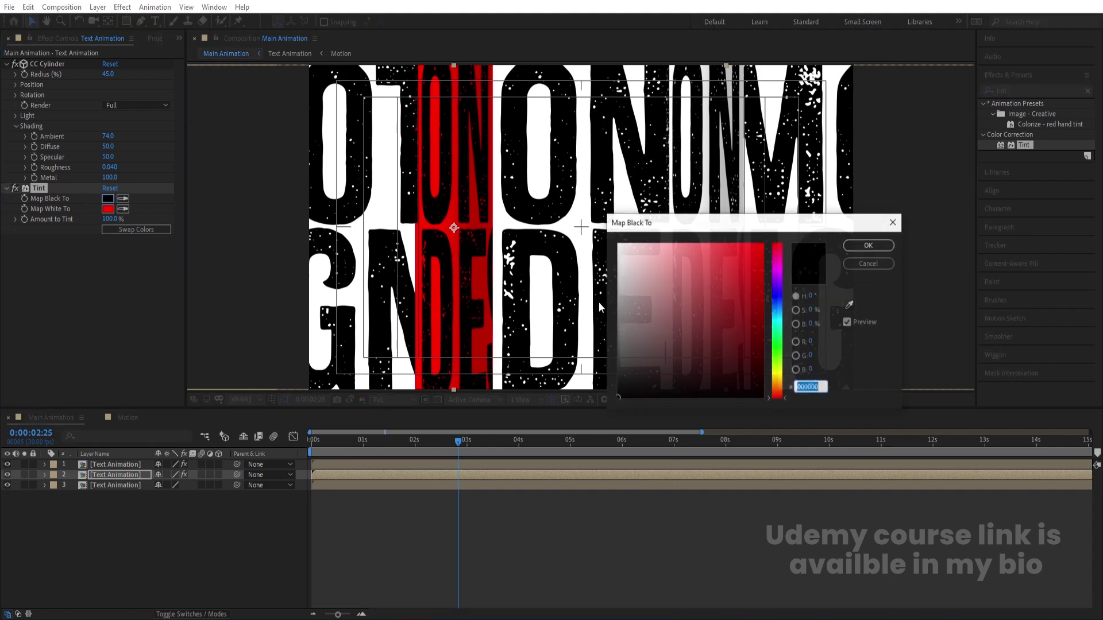
drag(620, 304, 596, 184)
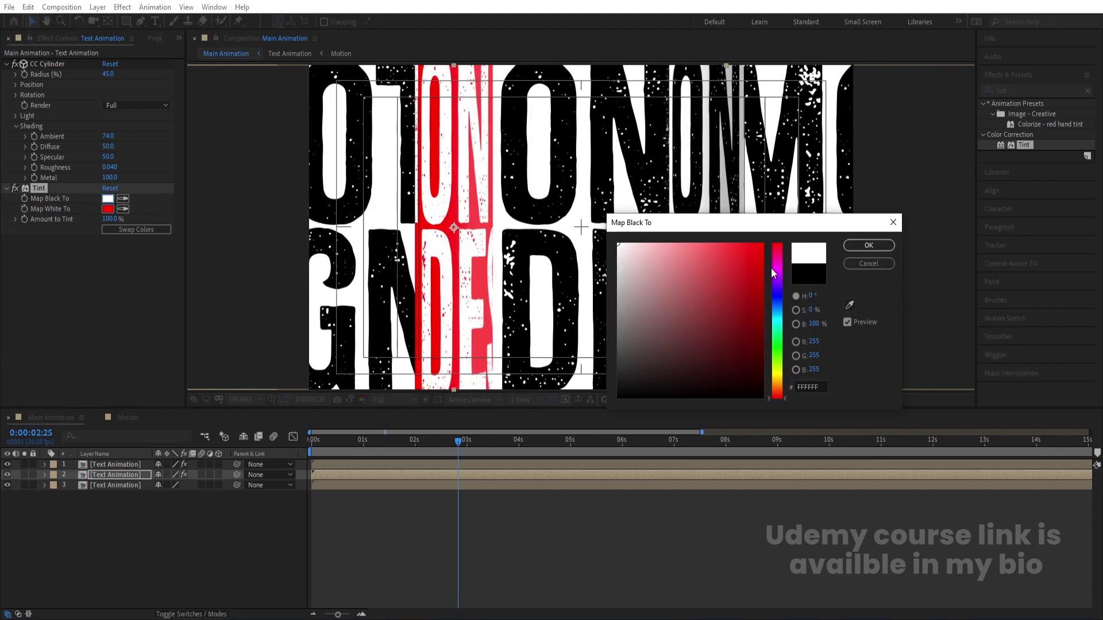
drag(739, 268, 773, 425)
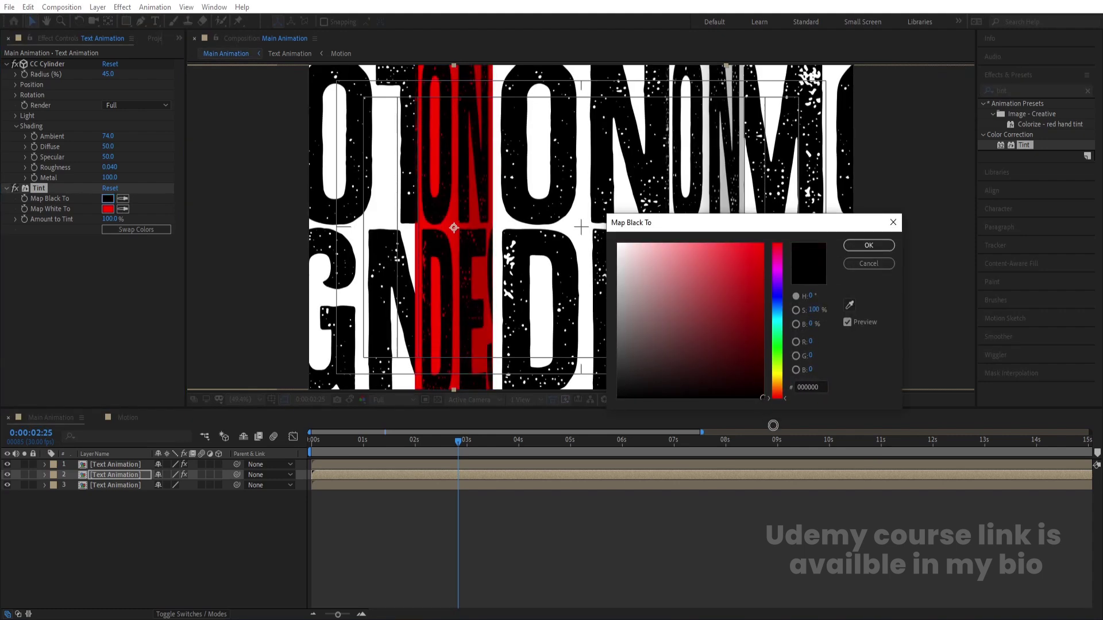
drag(777, 311, 775, 238)
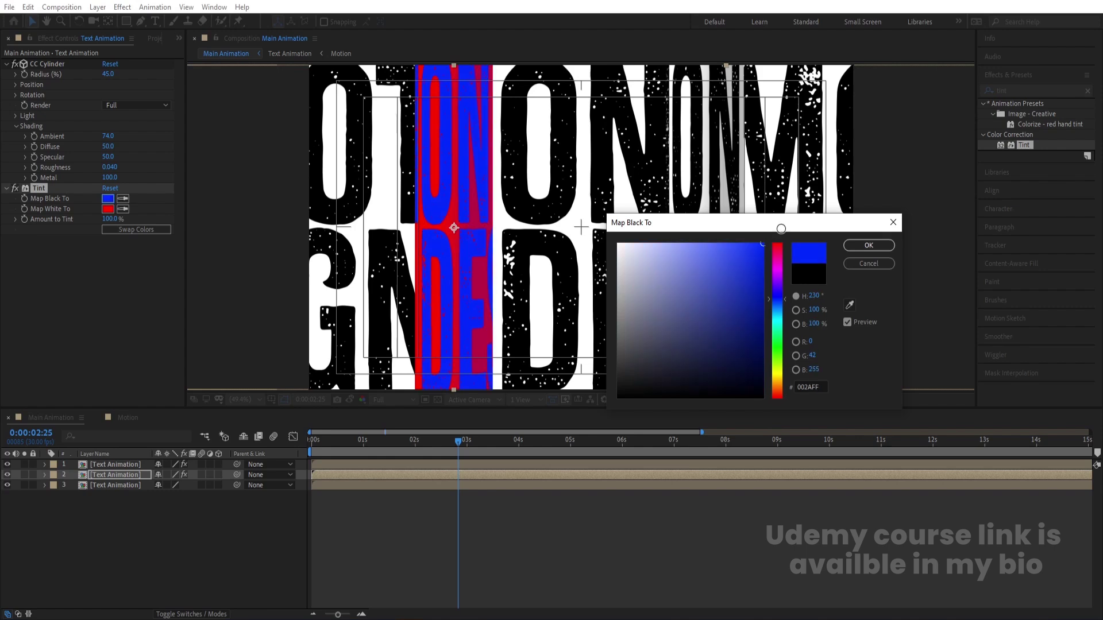
drag(781, 300, 771, 380)
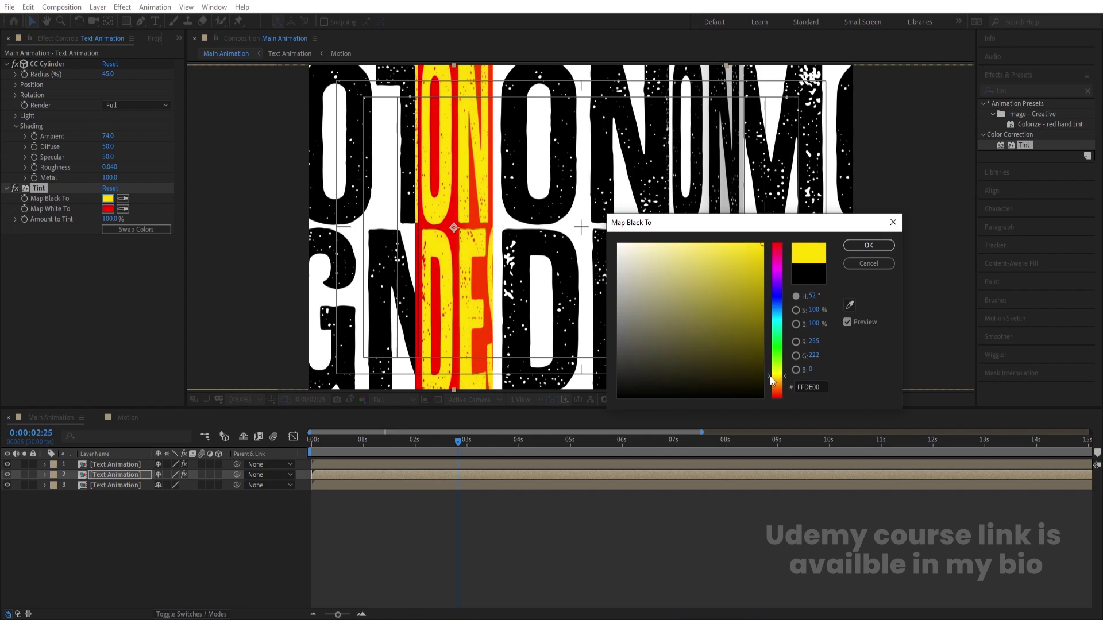
click(868, 246)
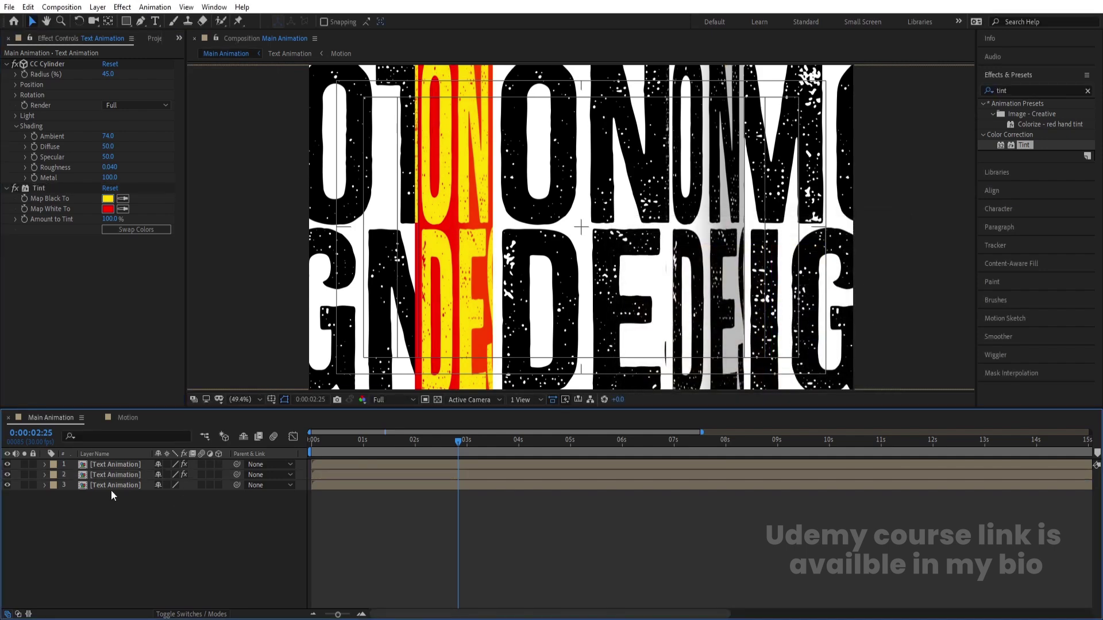
Paste the Tint onto the top cylinder layer, swapping its colours and mapping black to purple.
click(38, 188)
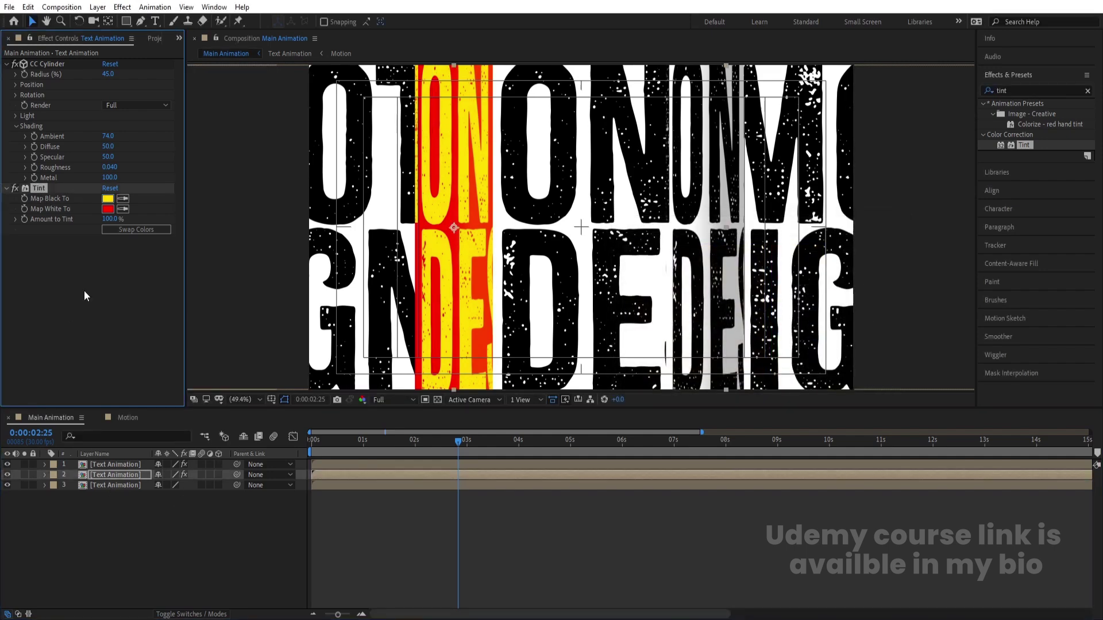
click(114, 466)
key(ctrl+v)
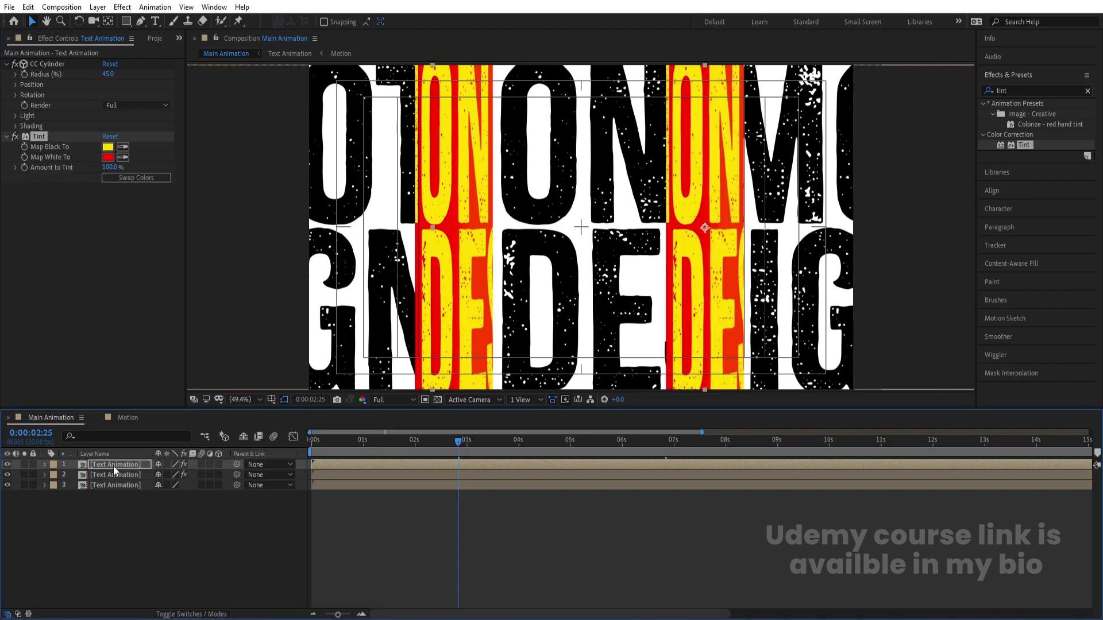
click(125, 182)
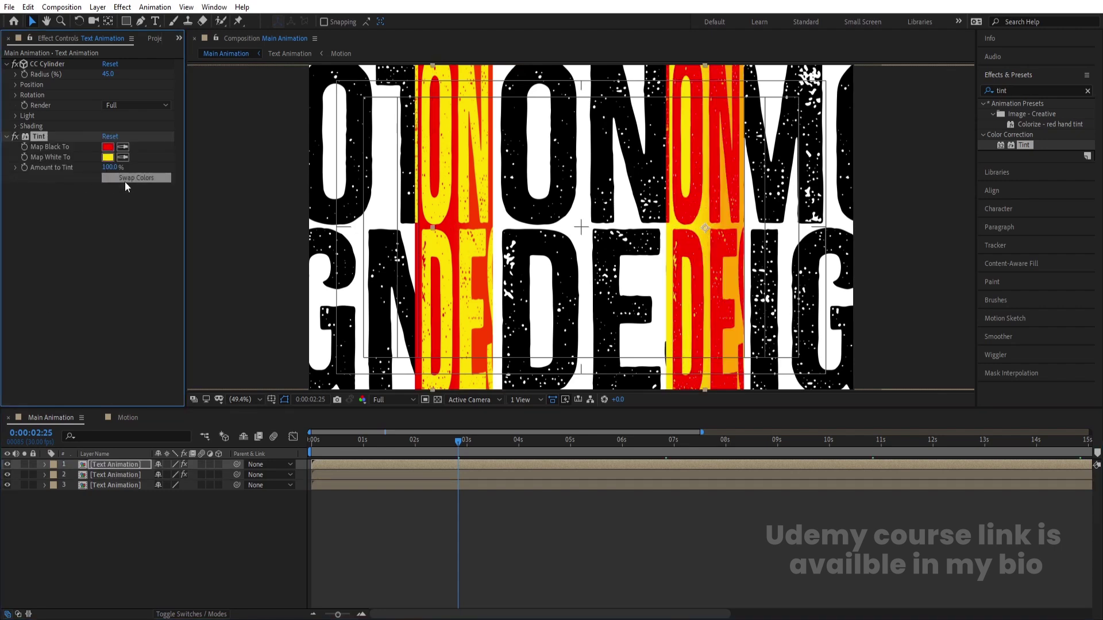
click(107, 146)
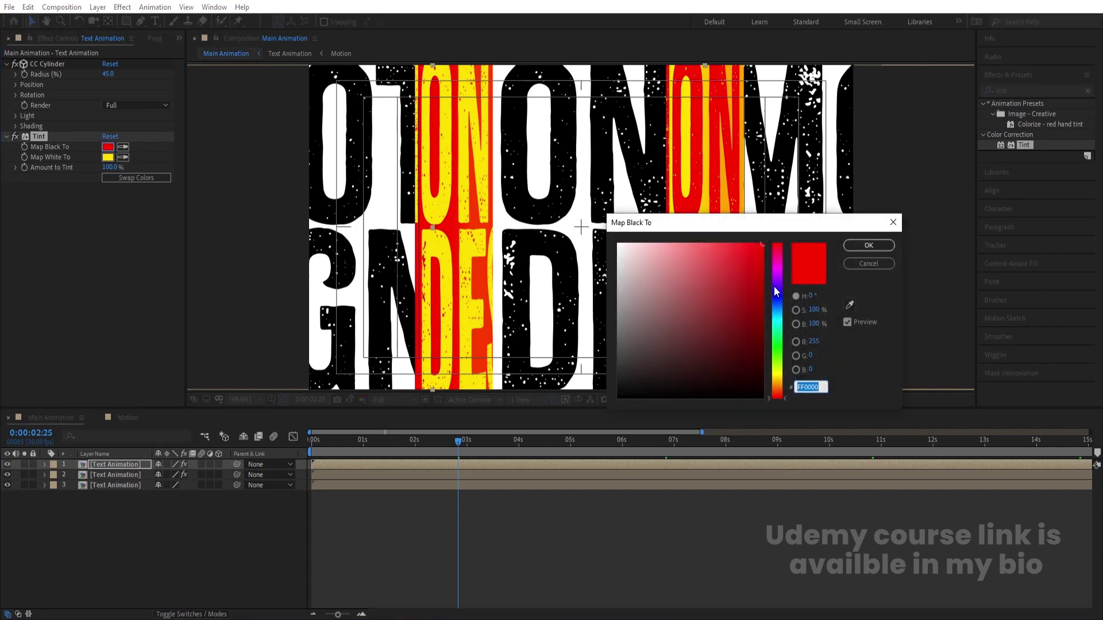
click(776, 292)
click(868, 245)
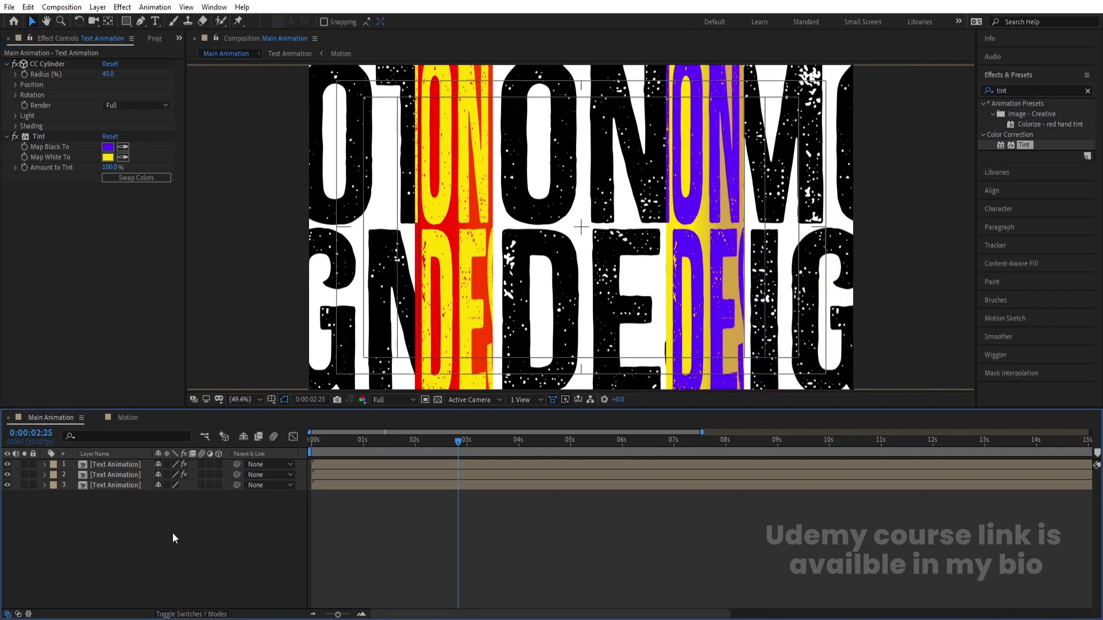
Nudge the red/yellow strip right and shift the blue/yellow strip slightly sideways.
click(122, 476)
drag(454, 232, 468, 232)
click(102, 465)
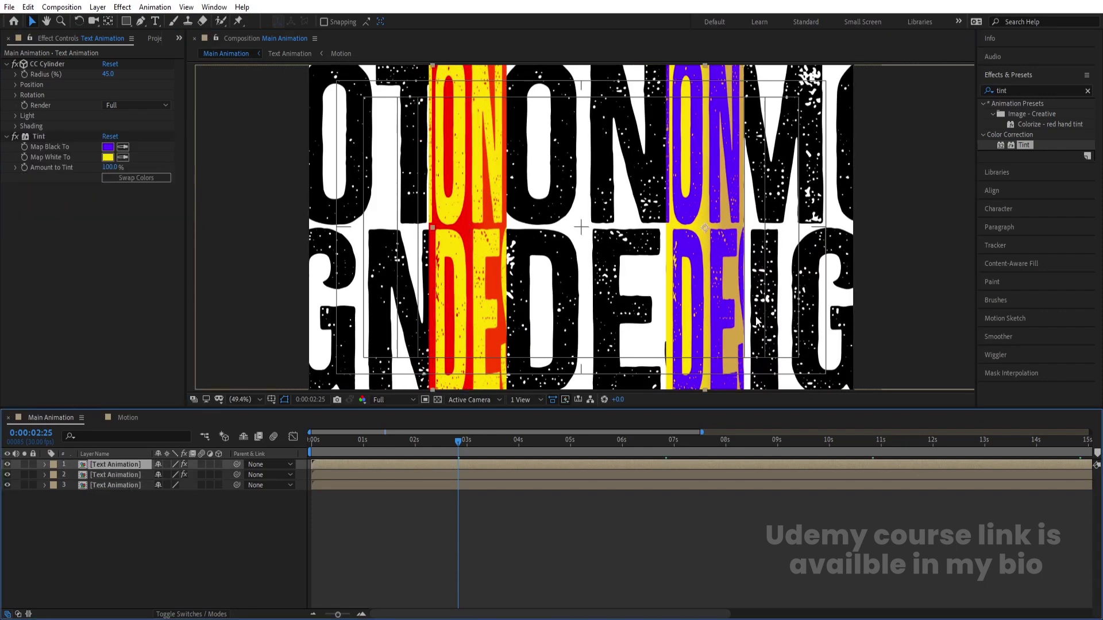
drag(733, 288, 721, 284)
Preview the looping text from the start of the timeline.
click(203, 576)
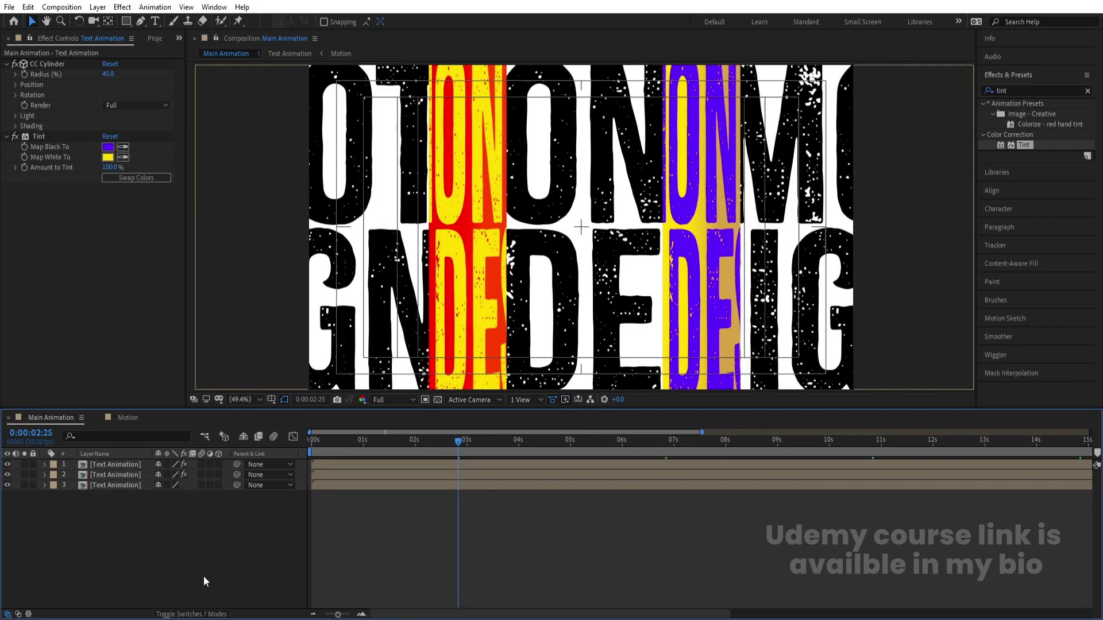
drag(329, 442, 269, 442)
key(space)
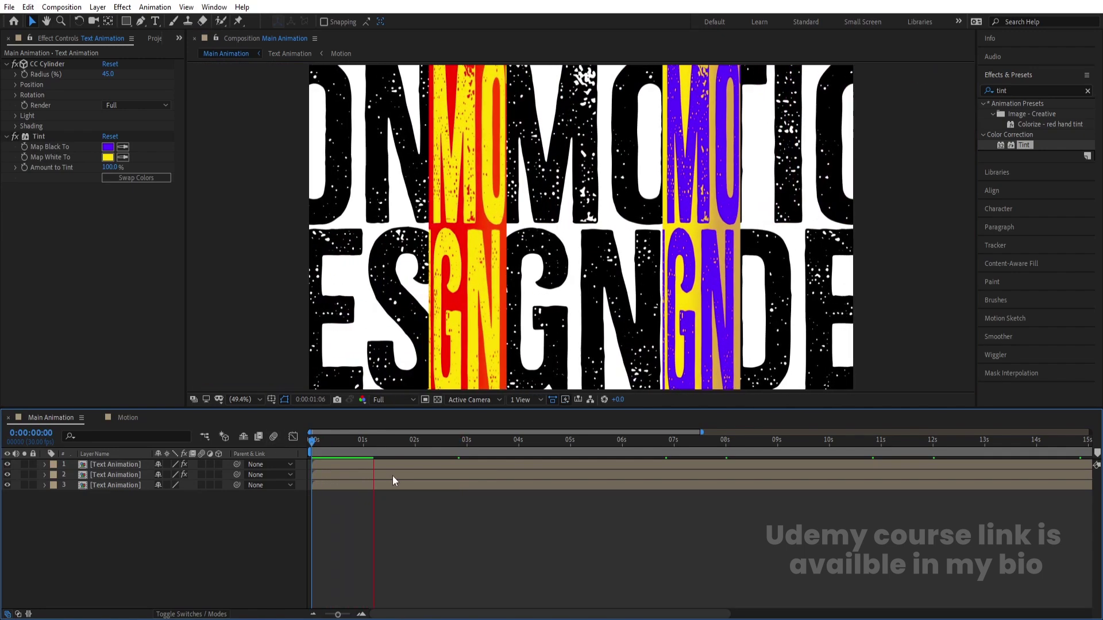
Time-reverse both the red/yellow and blue/yellow cylinder layers.
key(space)
click(122, 474)
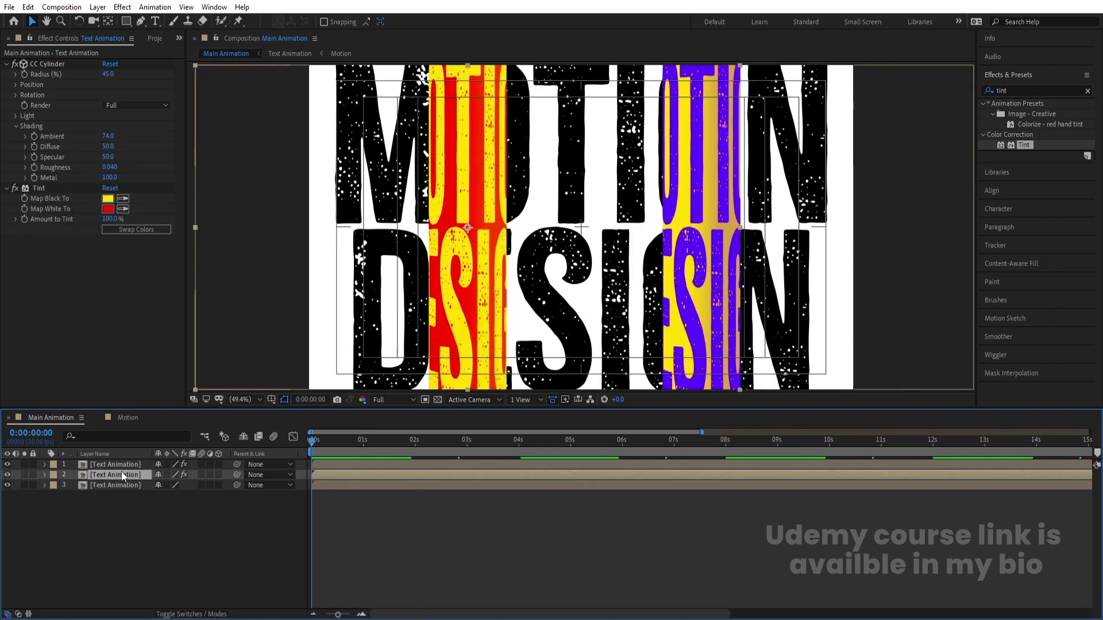
shift+click(115, 464)
right_click(115, 464)
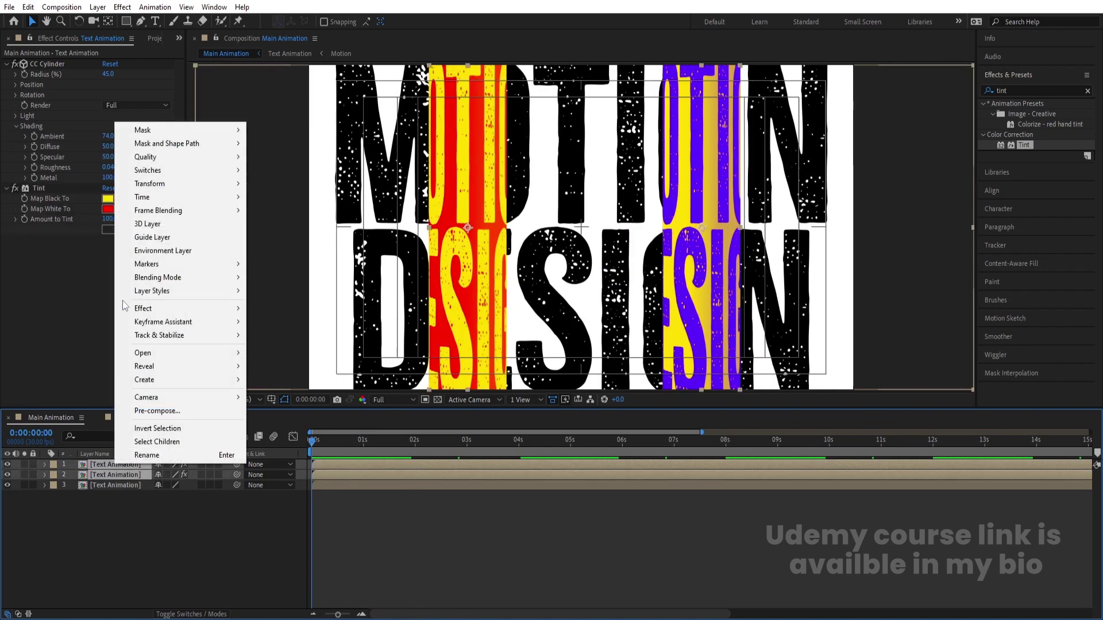
mouse_move(153, 199)
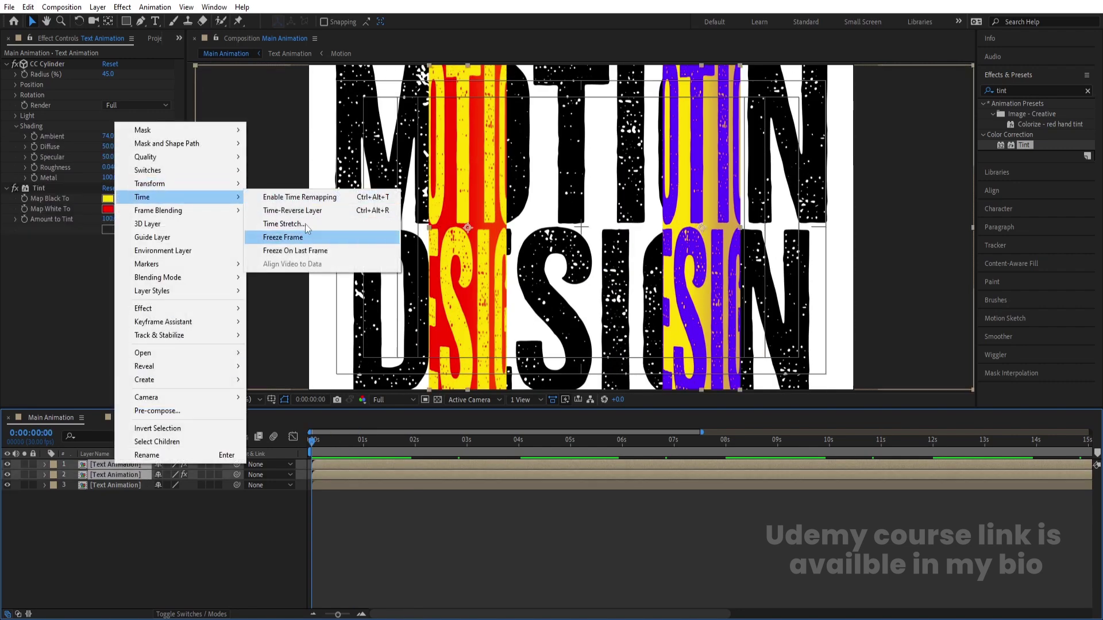
click(290, 211)
Preview the reversed cylinder animation.
key(space)
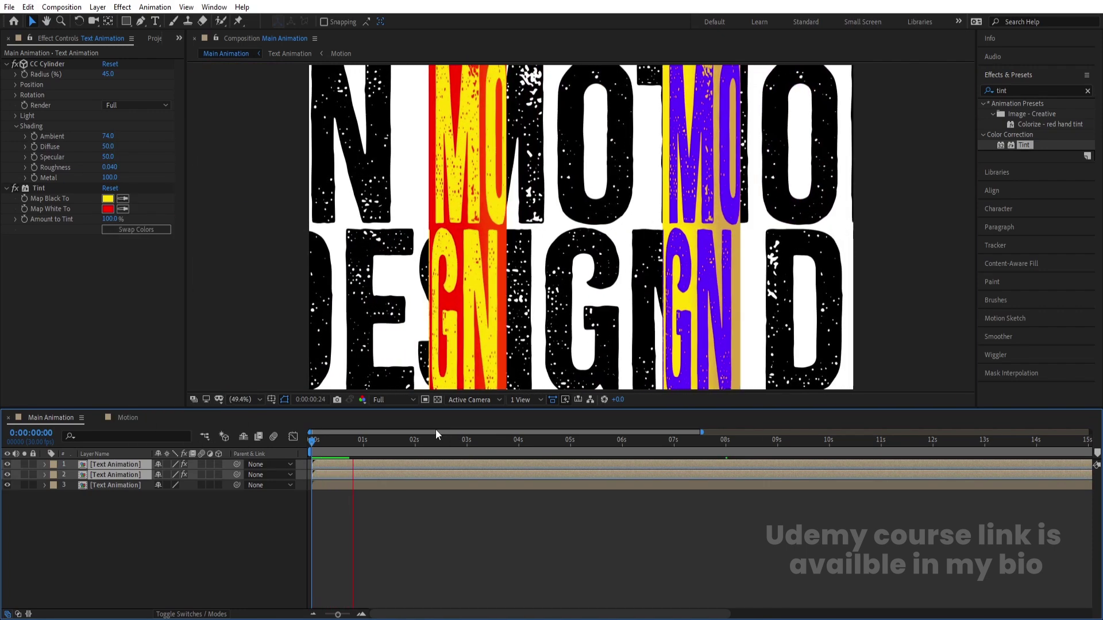
key(space)
key(space)
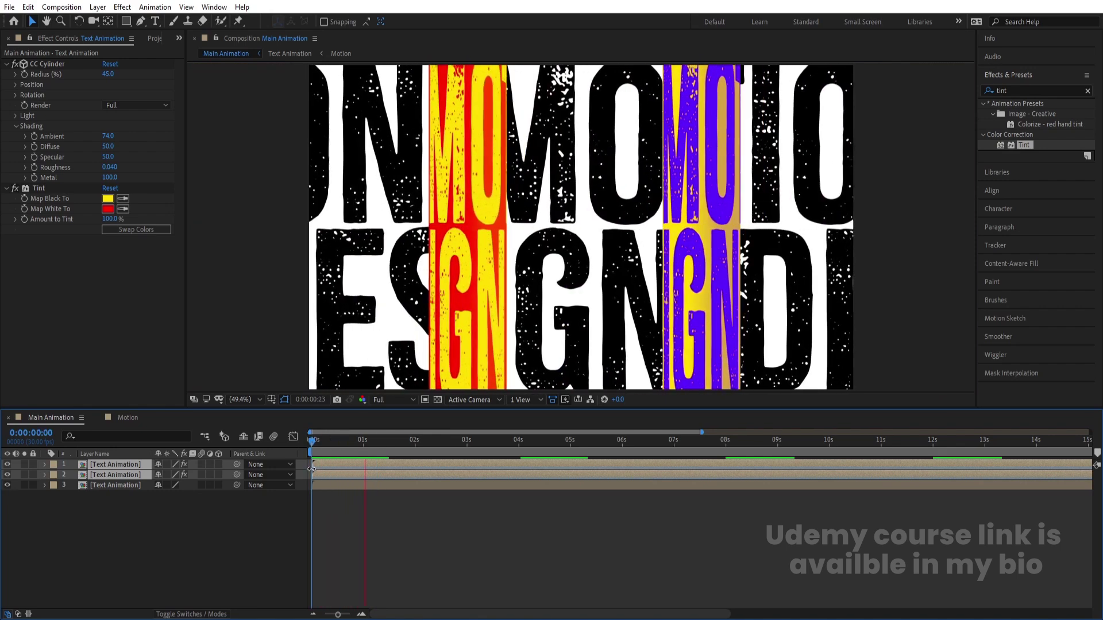
key(space)
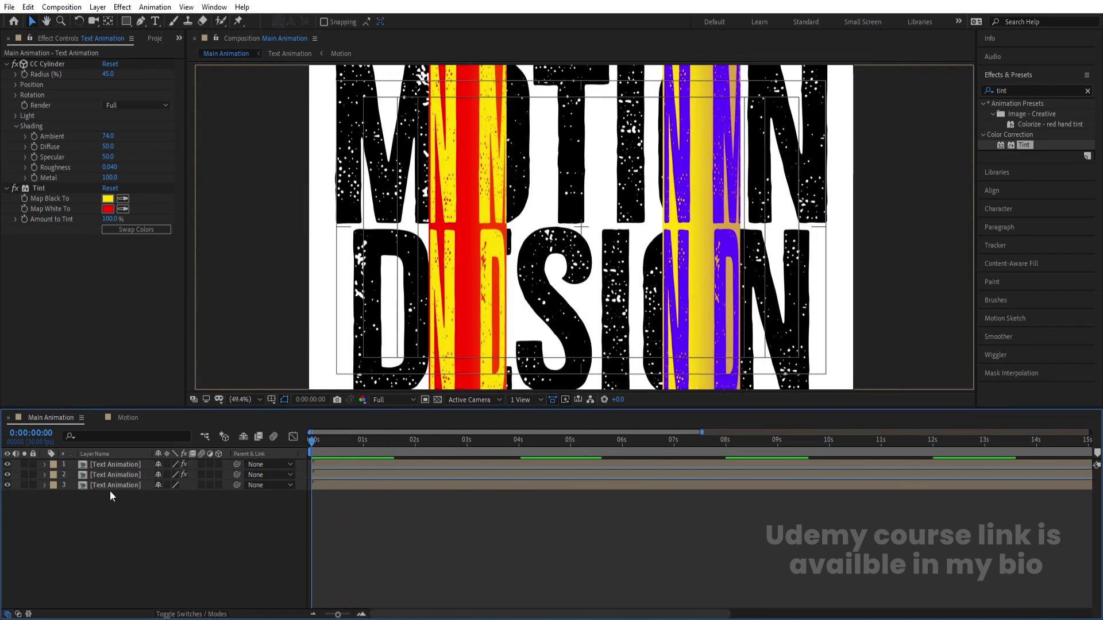
right_click(105, 518)
Add a new adjustment layer and set its scale to 40% wide, 100% high.
mouse_move(173, 385)
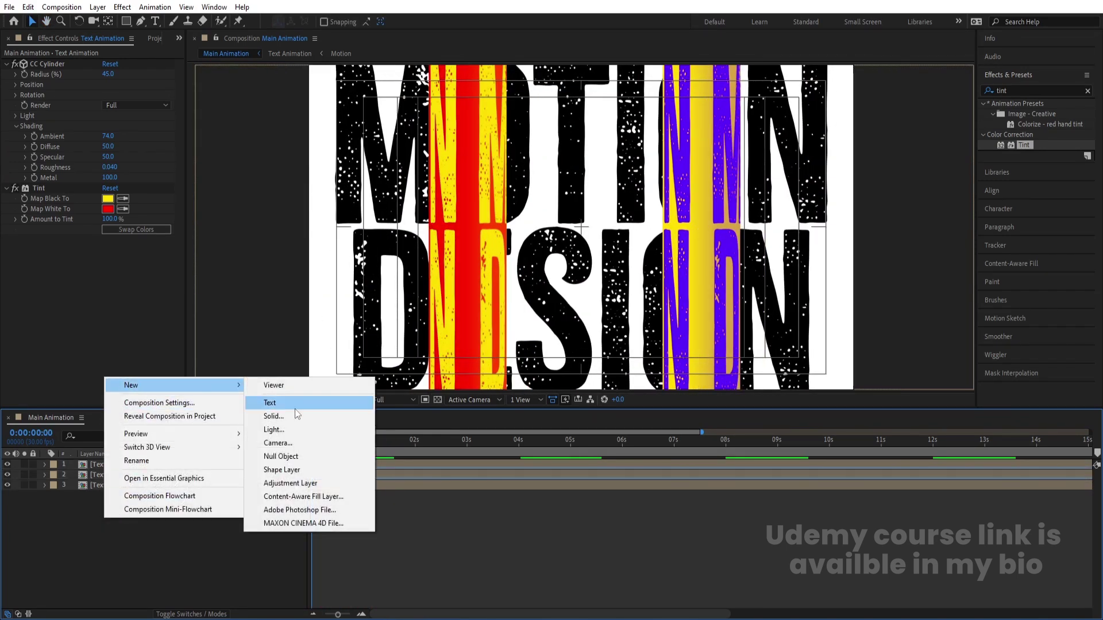
click(287, 482)
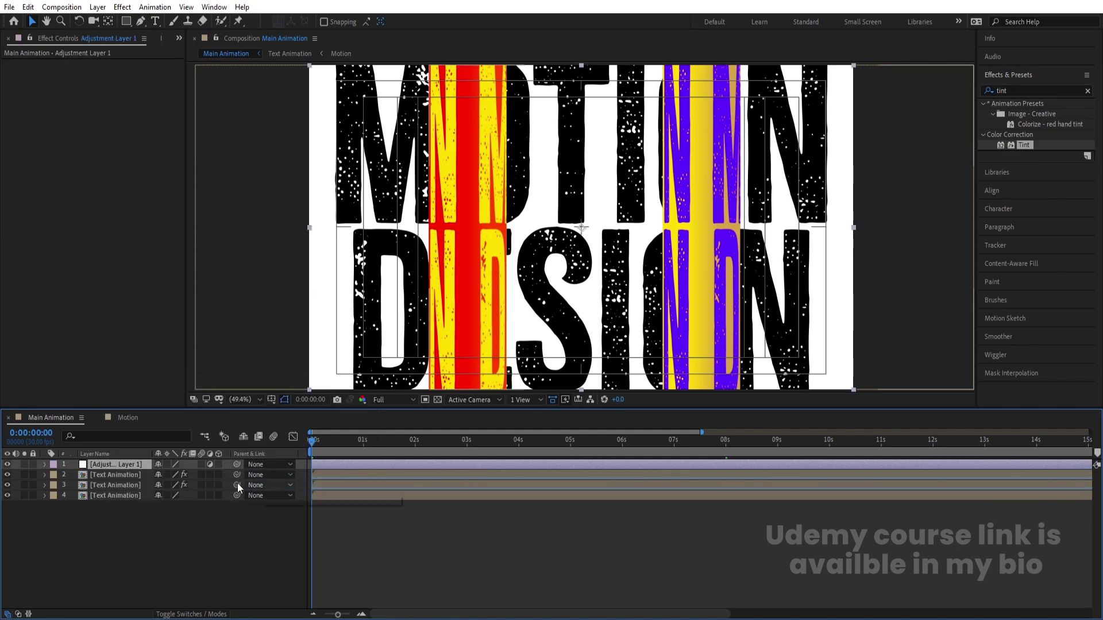
key(s)
drag(164, 473, 139, 464)
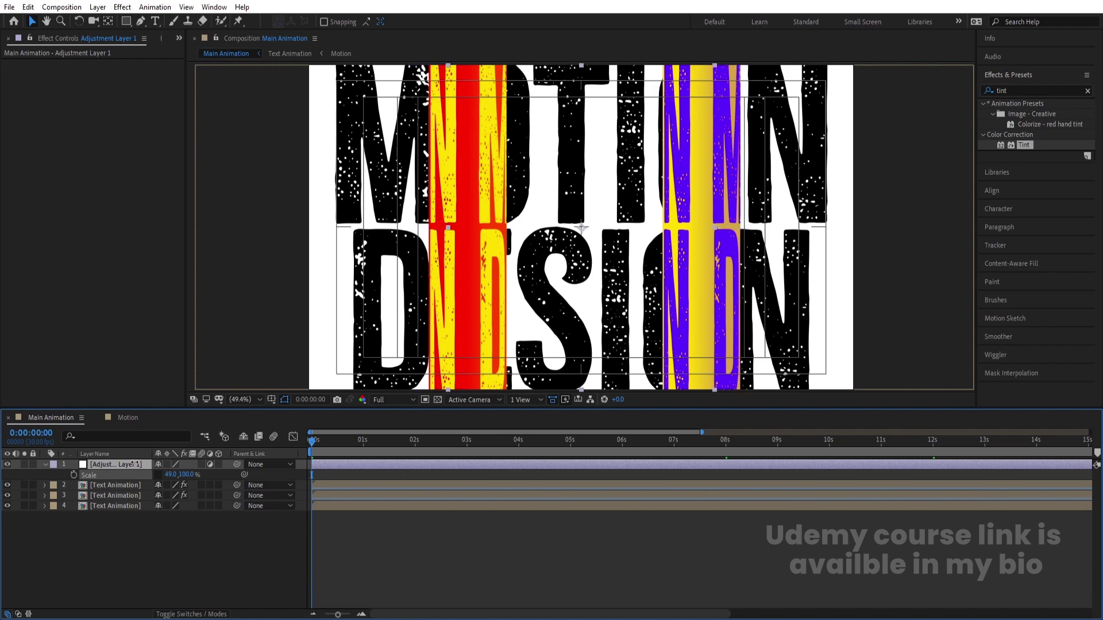
click(168, 475)
text(40)
key(Return)
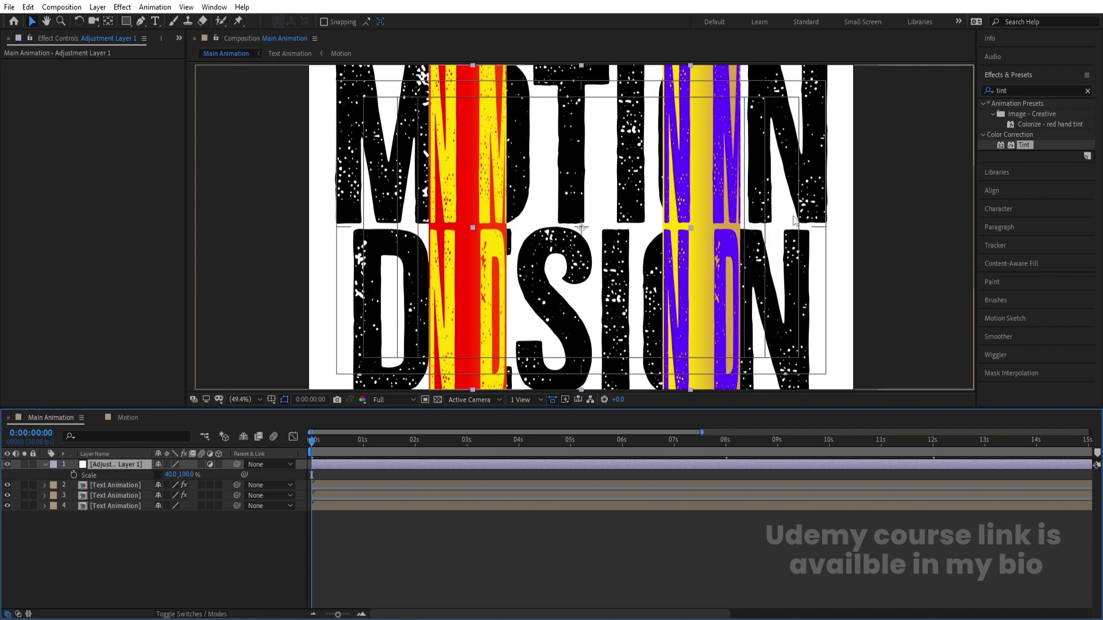
click(133, 498)
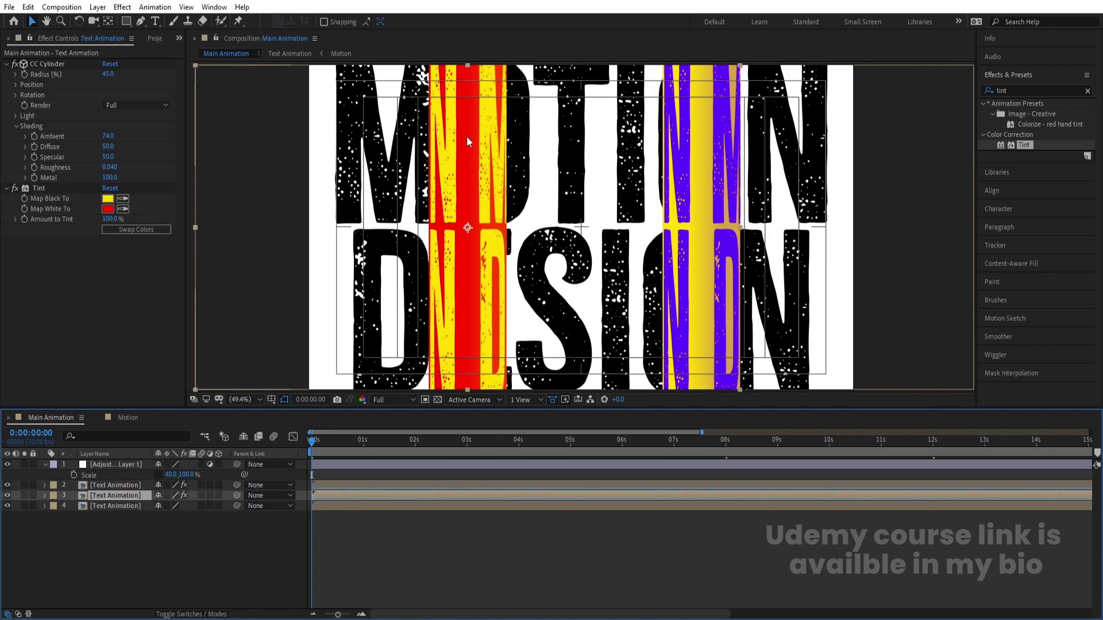
Paste the red/yellow Tint onto the adjustment layer and move it below the cylinder layers.
click(38, 189)
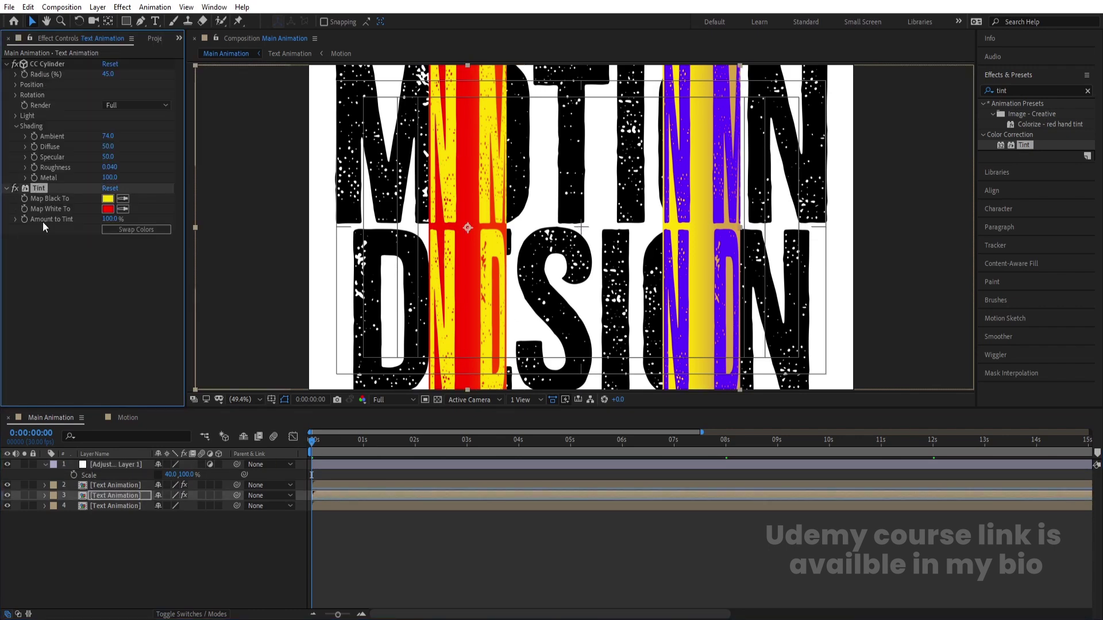
click(105, 464)
key(ctrl+v)
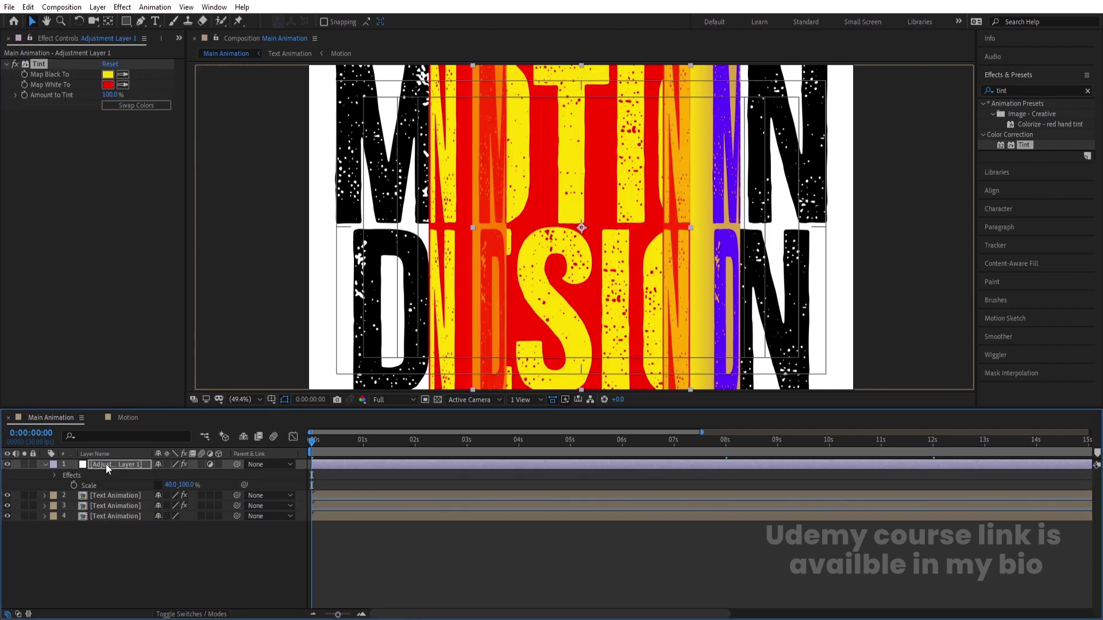
drag(110, 467, 130, 515)
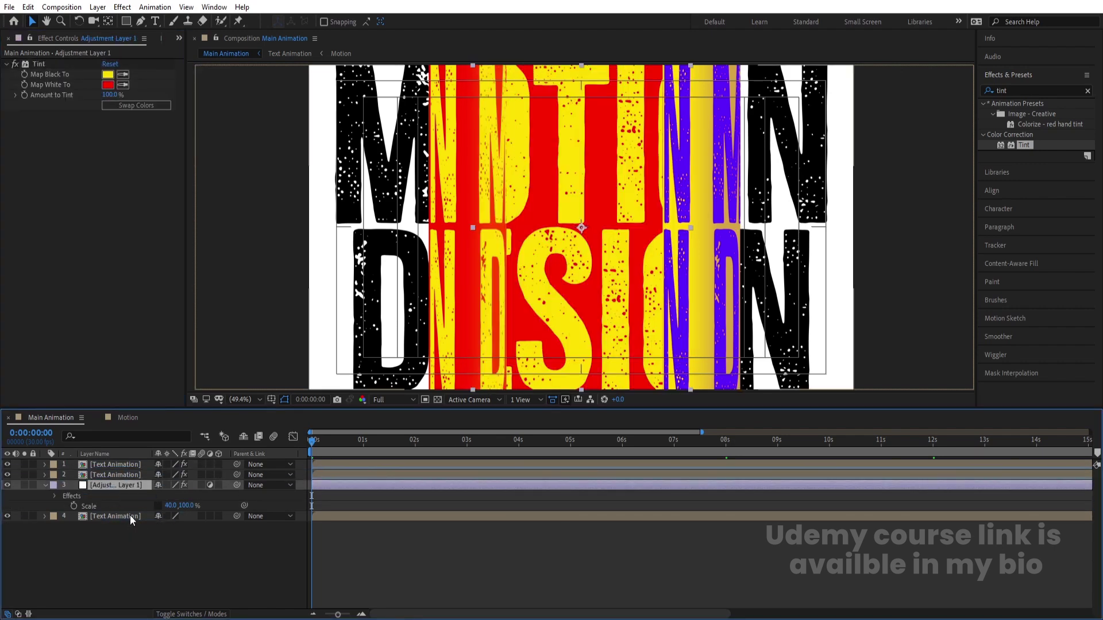
click(117, 538)
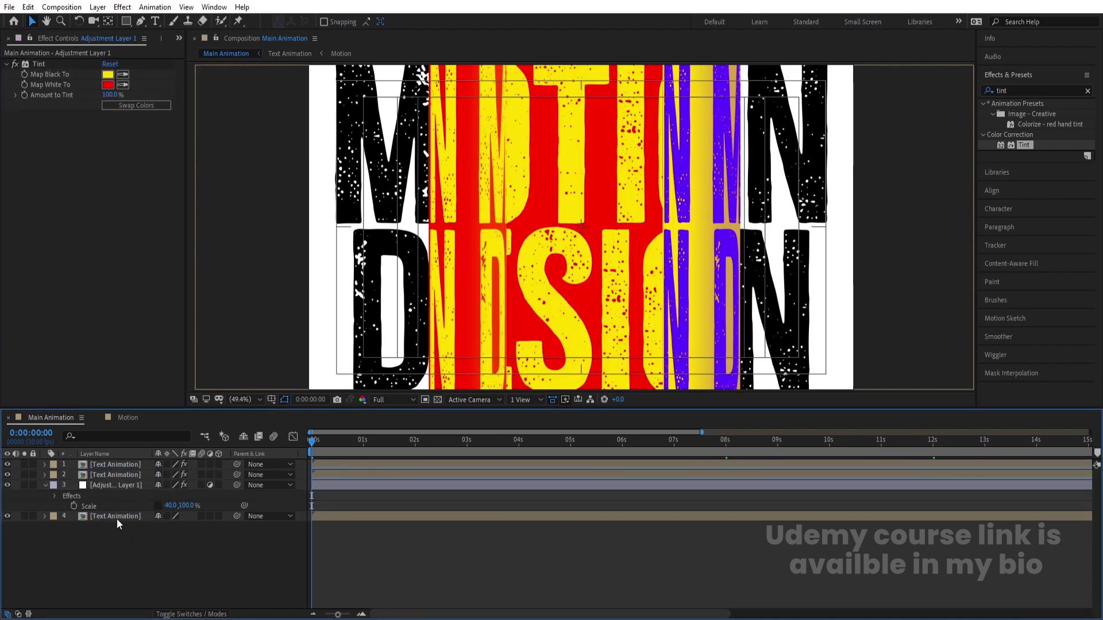
Duplicate the adjustment layer, slide the copy right, and delete its Tint.
click(108, 488)
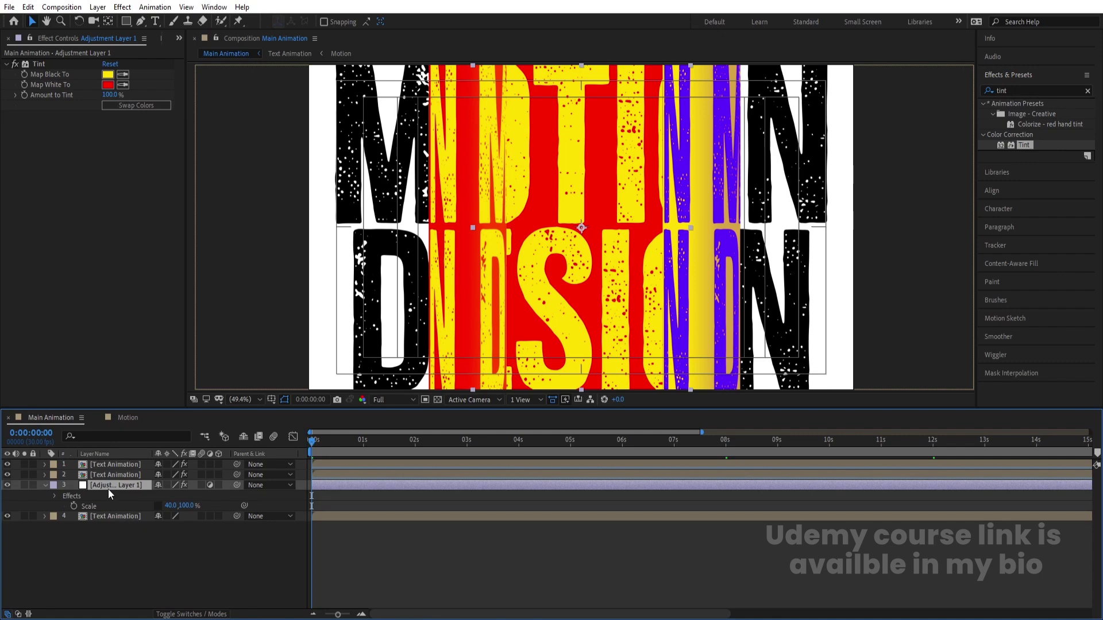
key(ctrl+d)
drag(556, 229, 748, 227)
click(40, 63)
key(Delete)
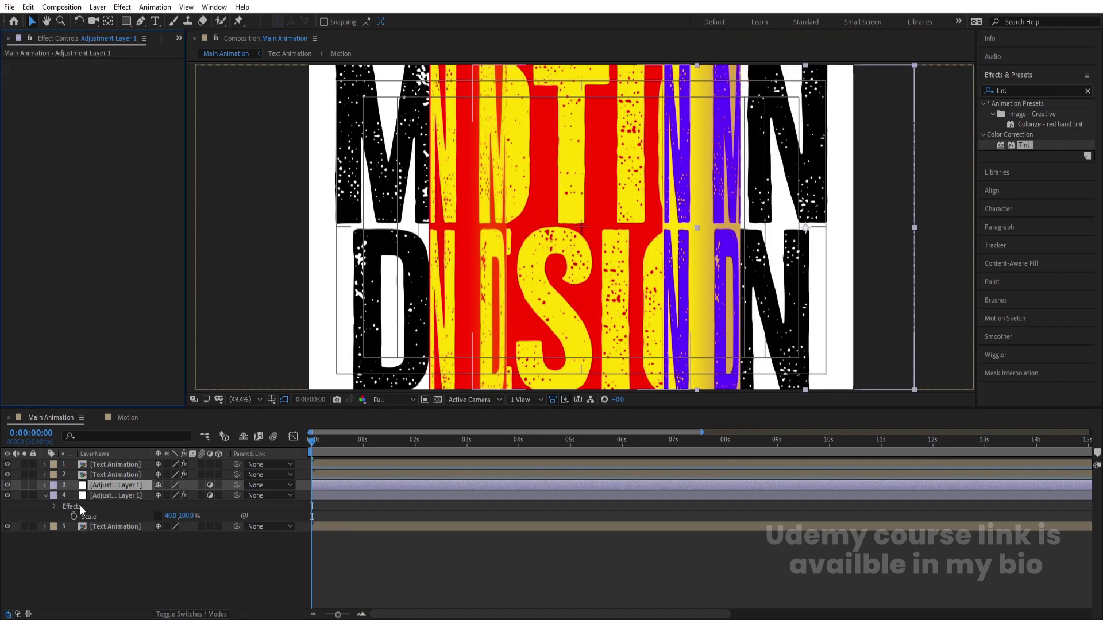
Give the duplicate adjustment layer the blue/yellow Tint from the cylinder layer.
click(105, 474)
click(108, 464)
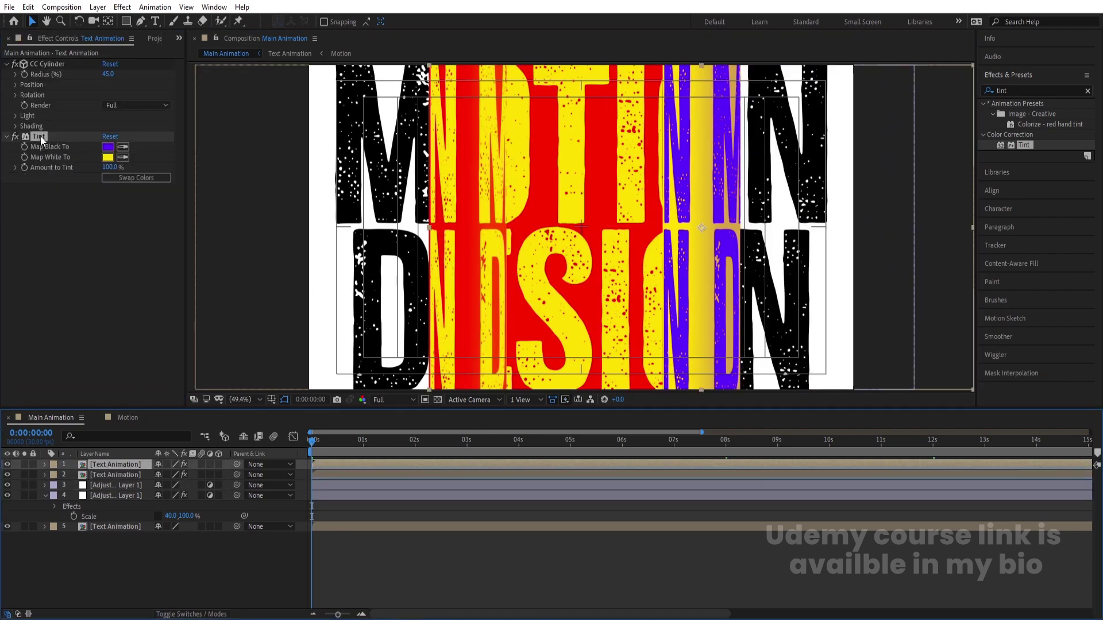
click(116, 485)
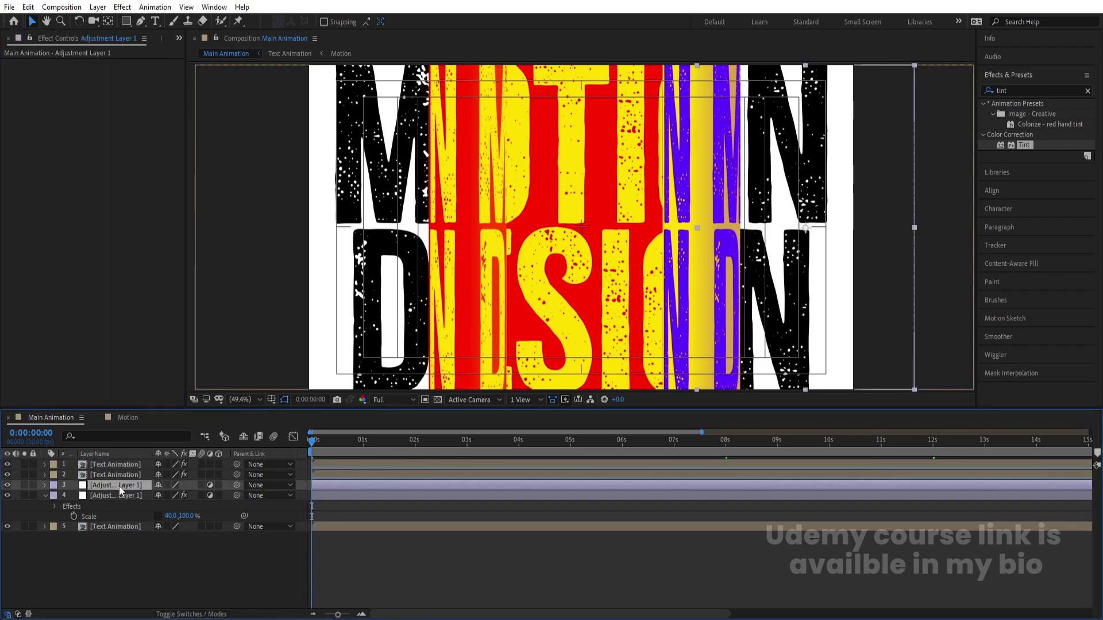
key(ctrl+z)
Preview the tinted bands and return to the start of the timeline.
key(space)
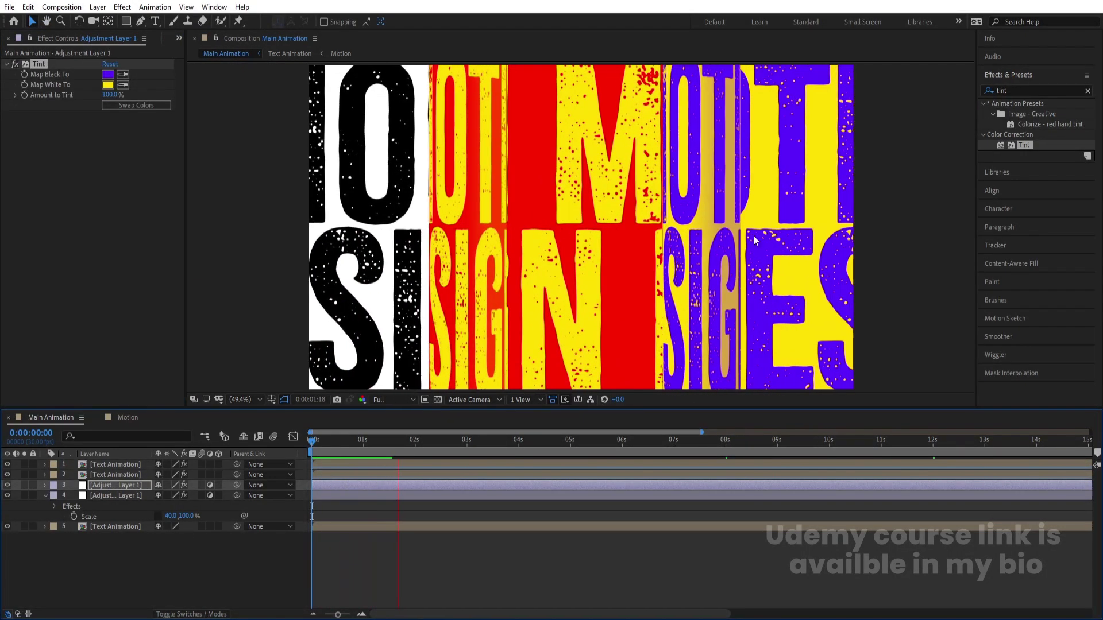
key(space)
key(Home)
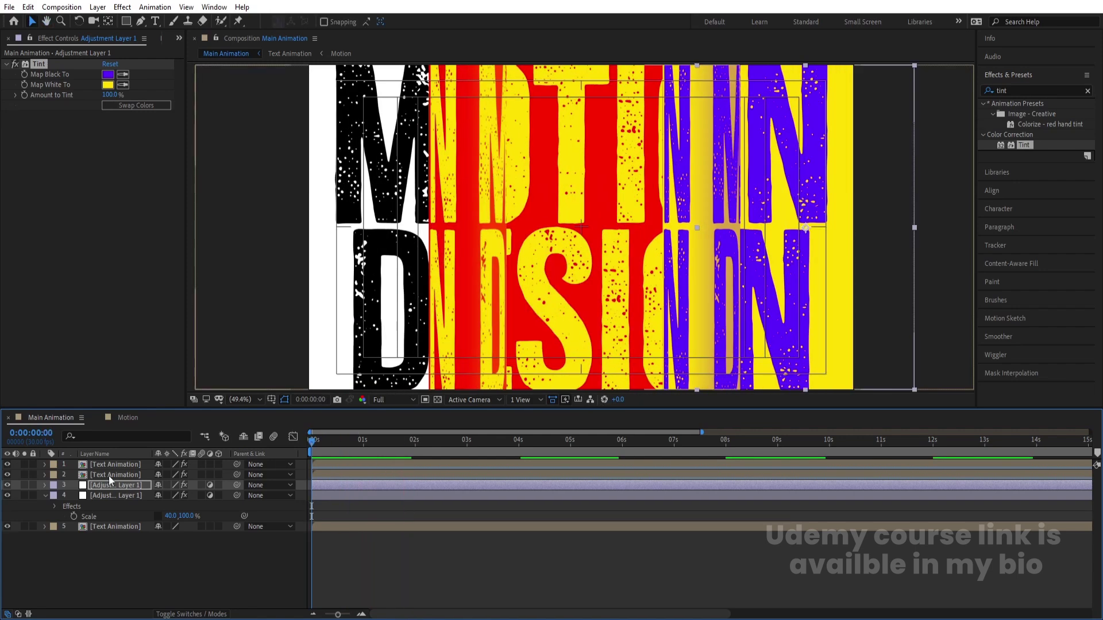
click(104, 465)
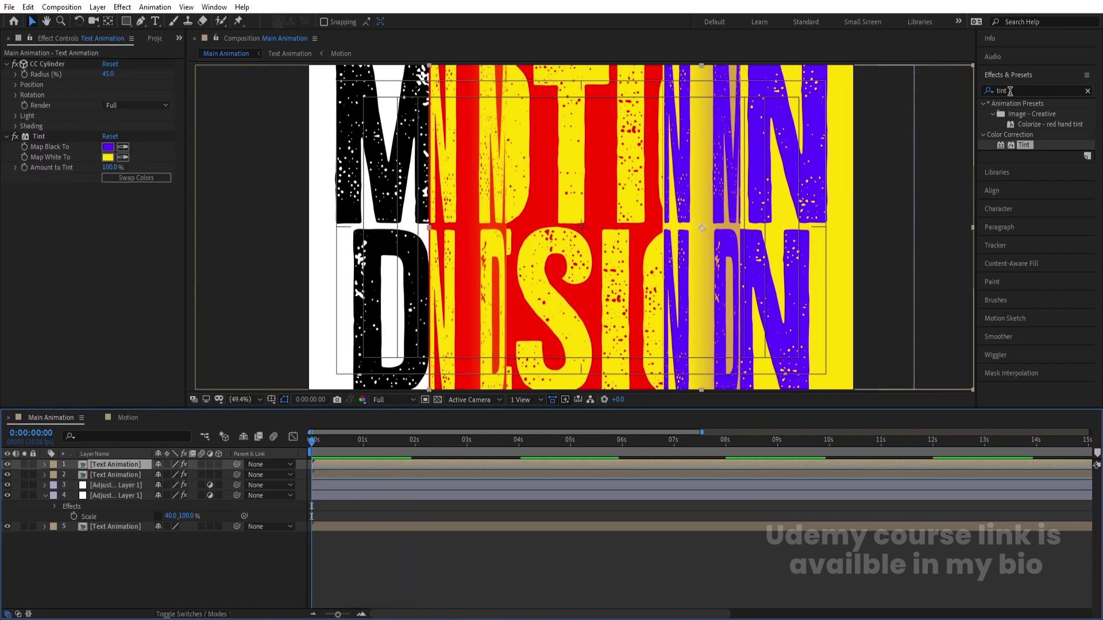
Add a Drop Shadow effect to the top cylinder text layer.
click(1010, 90)
text(drop)
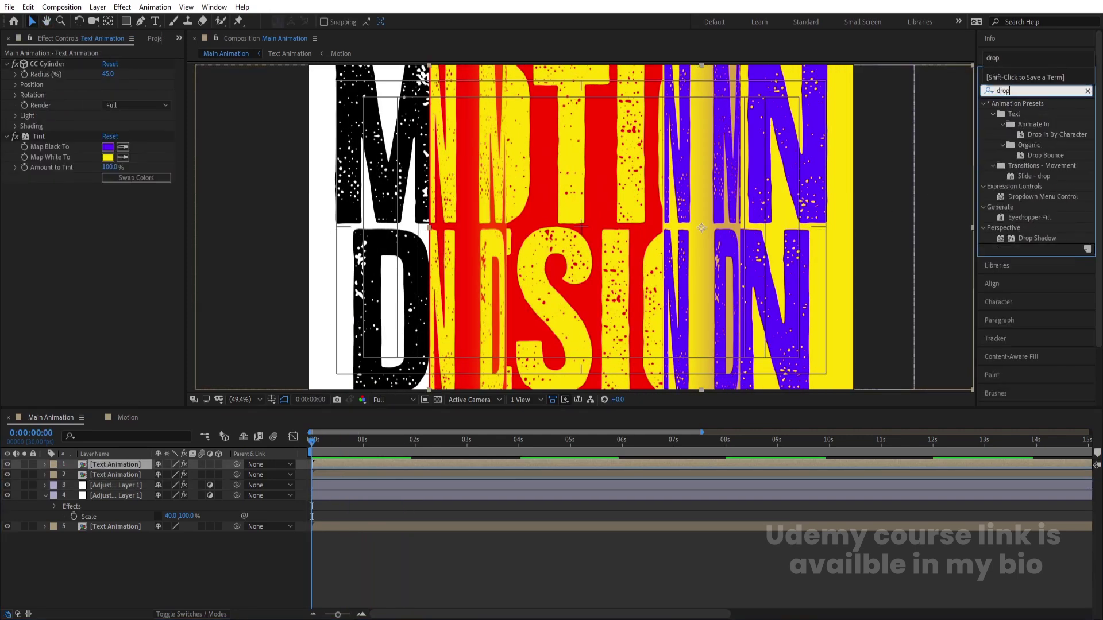
double_click(1037, 238)
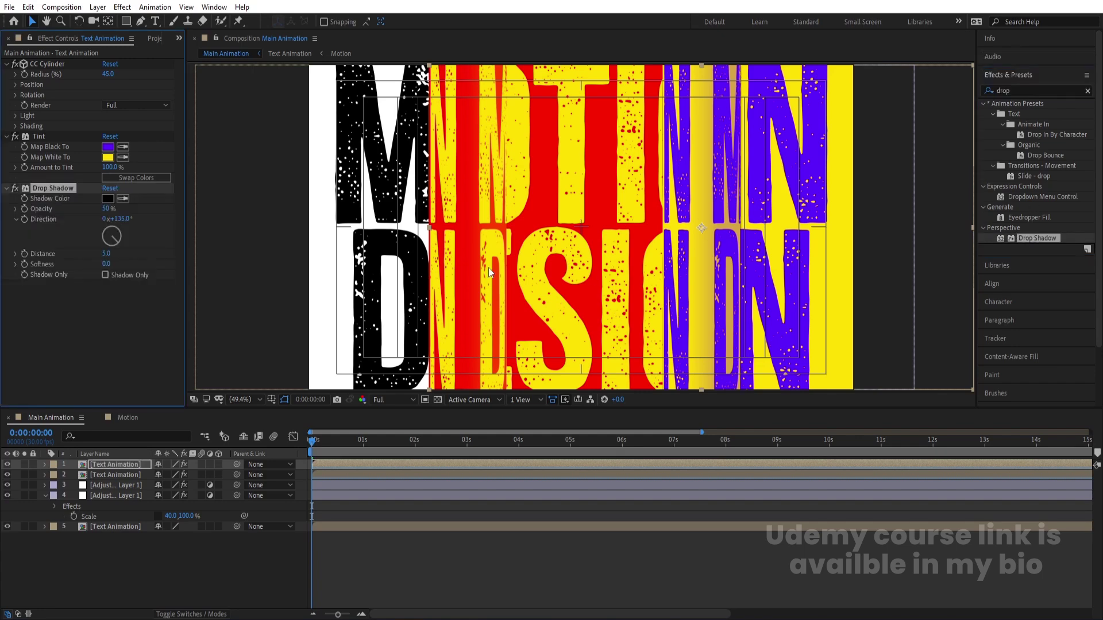
drag(107, 252, 114, 252)
click(108, 253)
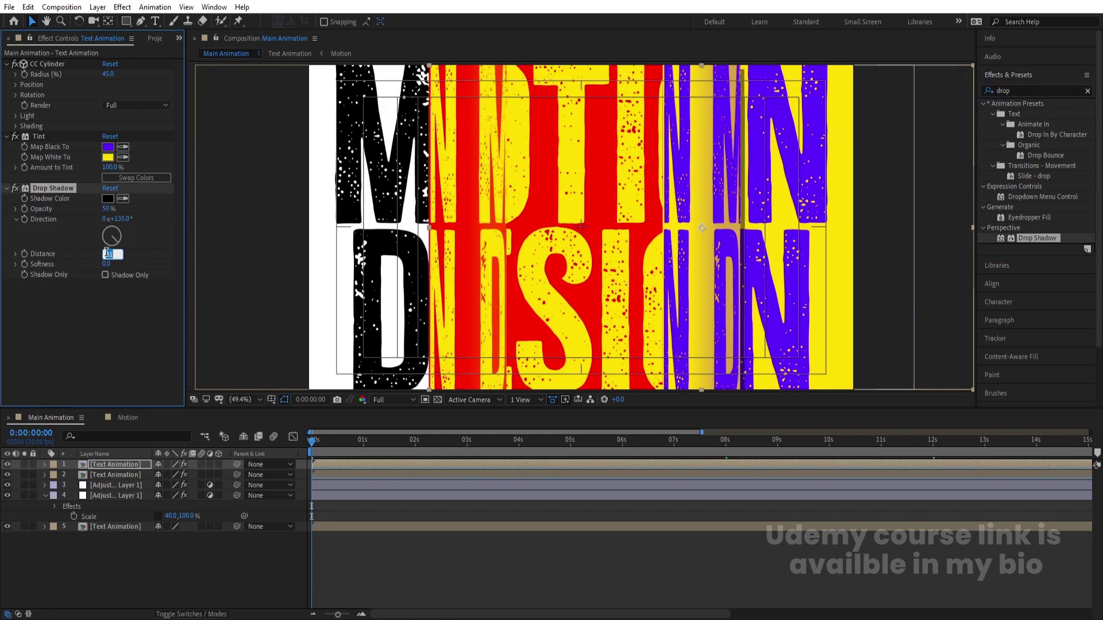
Set the drop shadow direction to 90° and adjust its opacity.
click(121, 219)
click(121, 219)
key(Return)
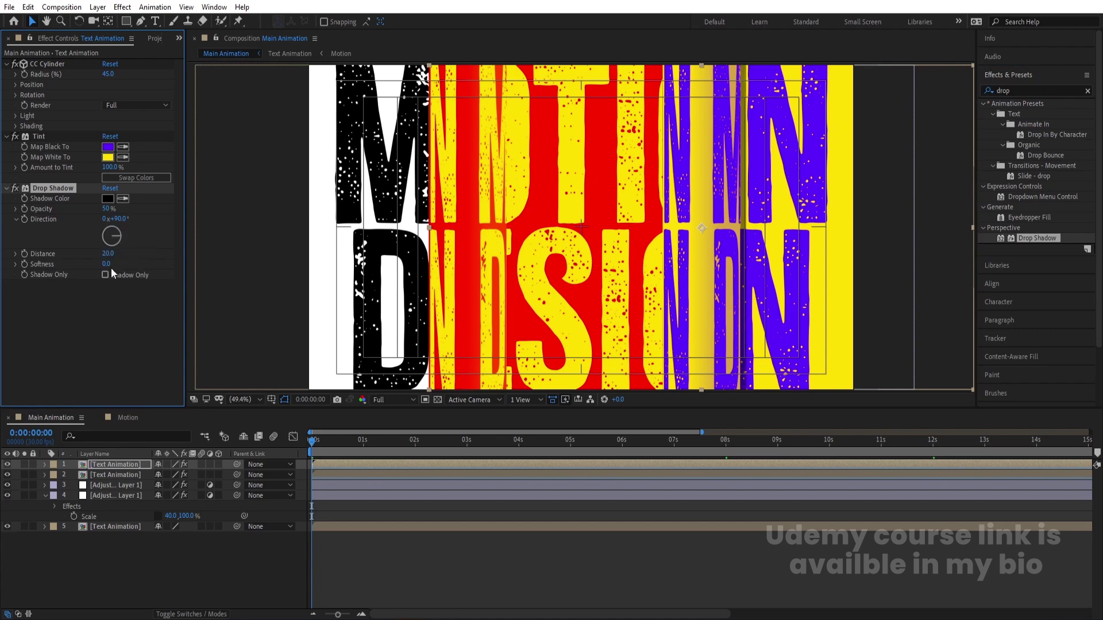
drag(107, 265, 108, 268)
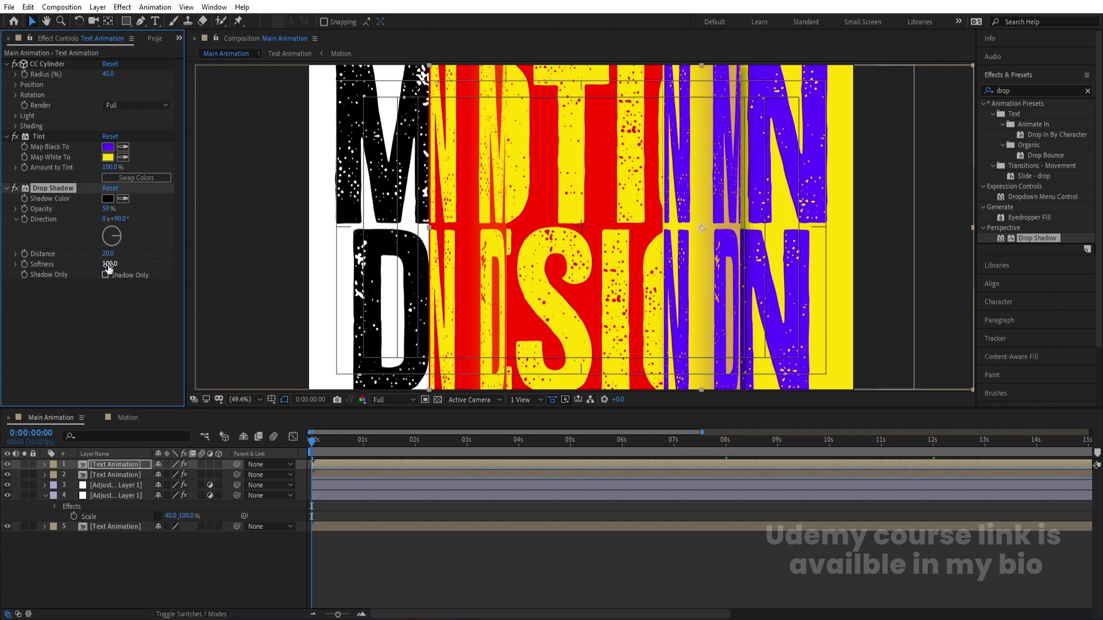
click(106, 209)
text(100)
key(Return)
Set the drop shadow softness to 400 and distance to 71.
click(114, 265)
key(Return)
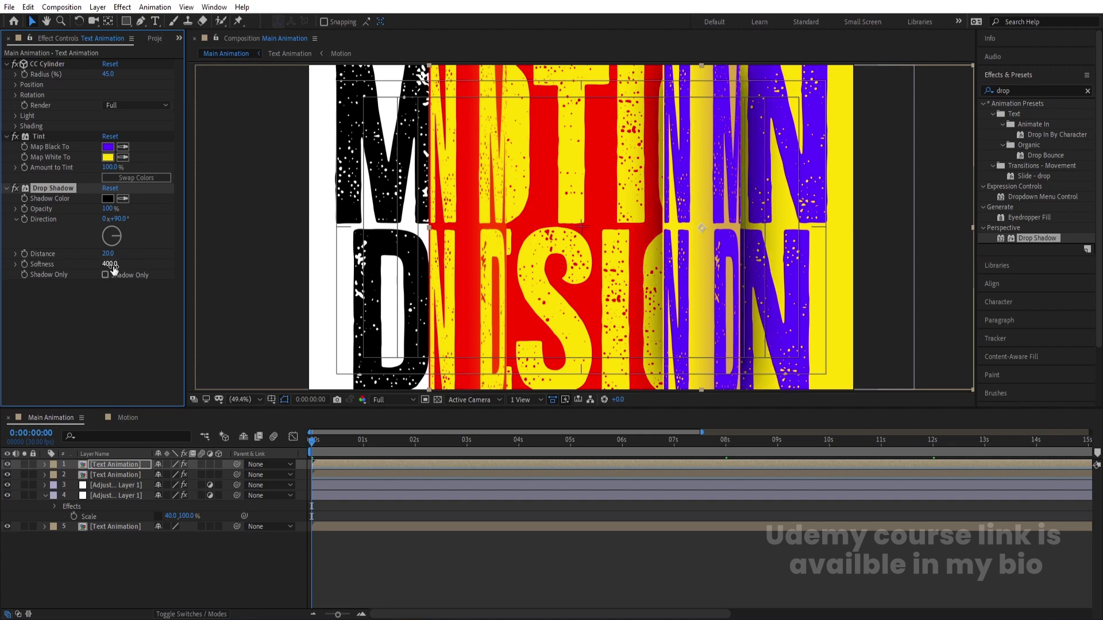
drag(105, 253, 47, 203)
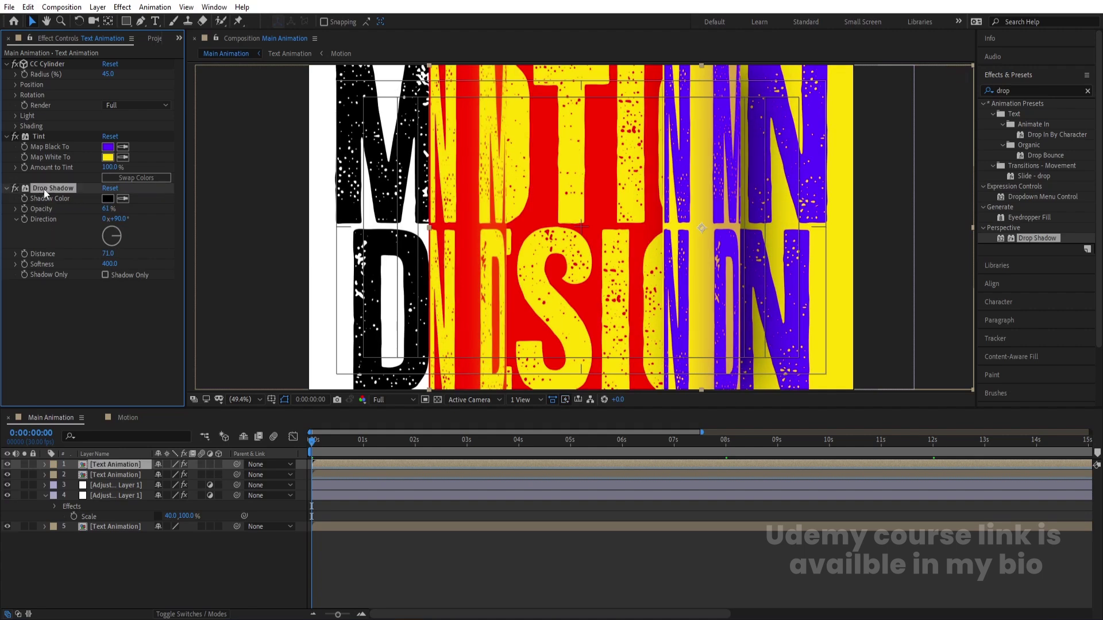
click(101, 476)
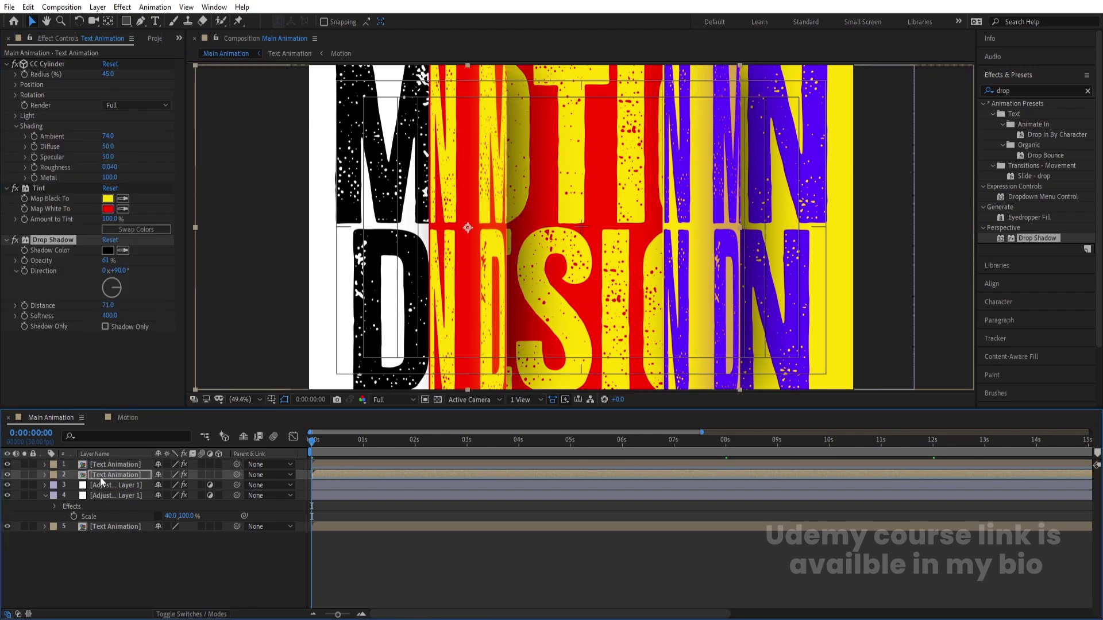
Preview the loop, checking playback from the 4-second mark.
key(space)
click(323, 445)
key(space)
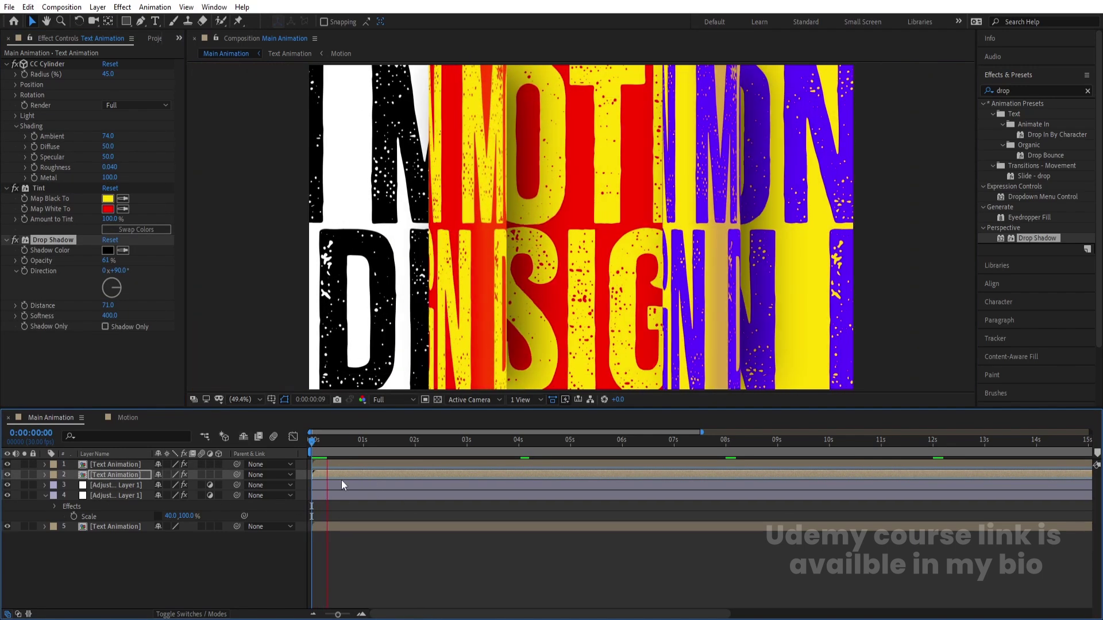
click(518, 441)
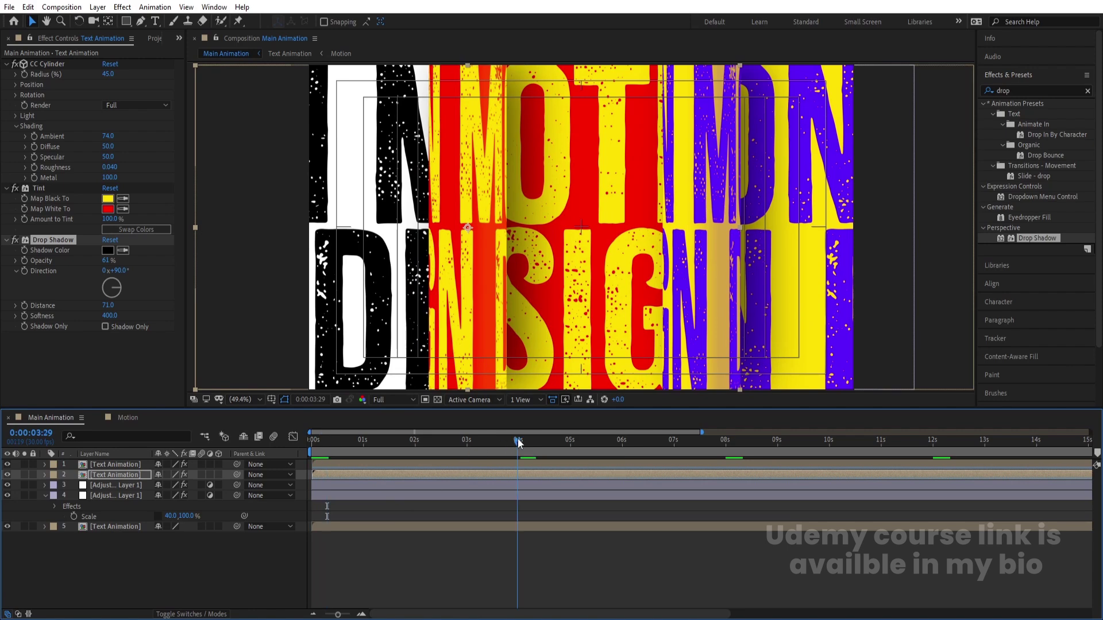
key(equal)
key(equal)
key(equal)
click(523, 441)
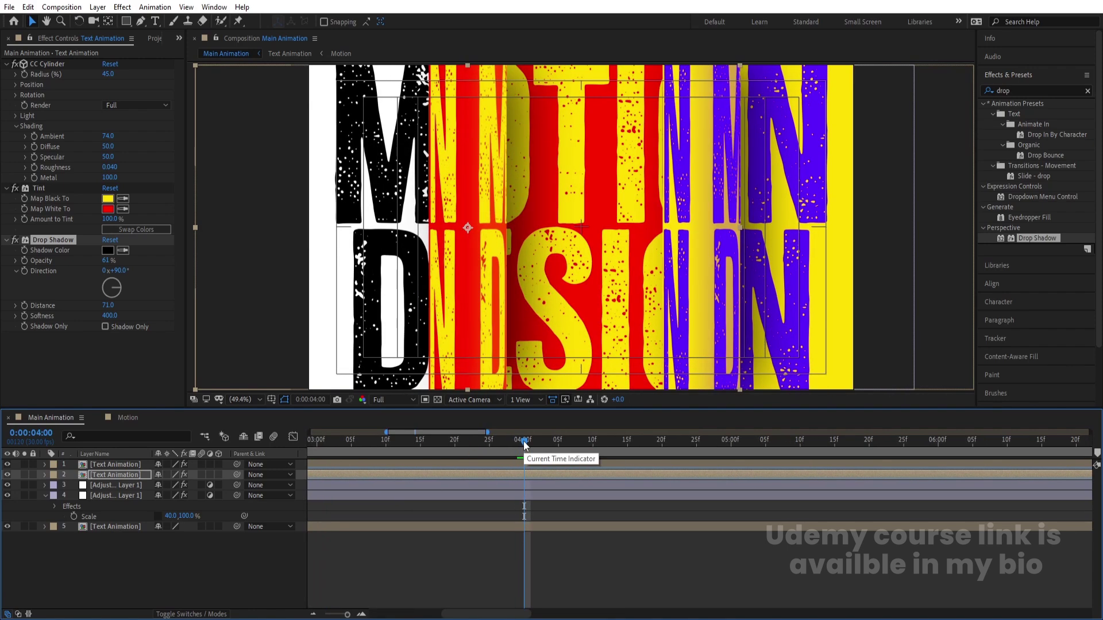
key(space)
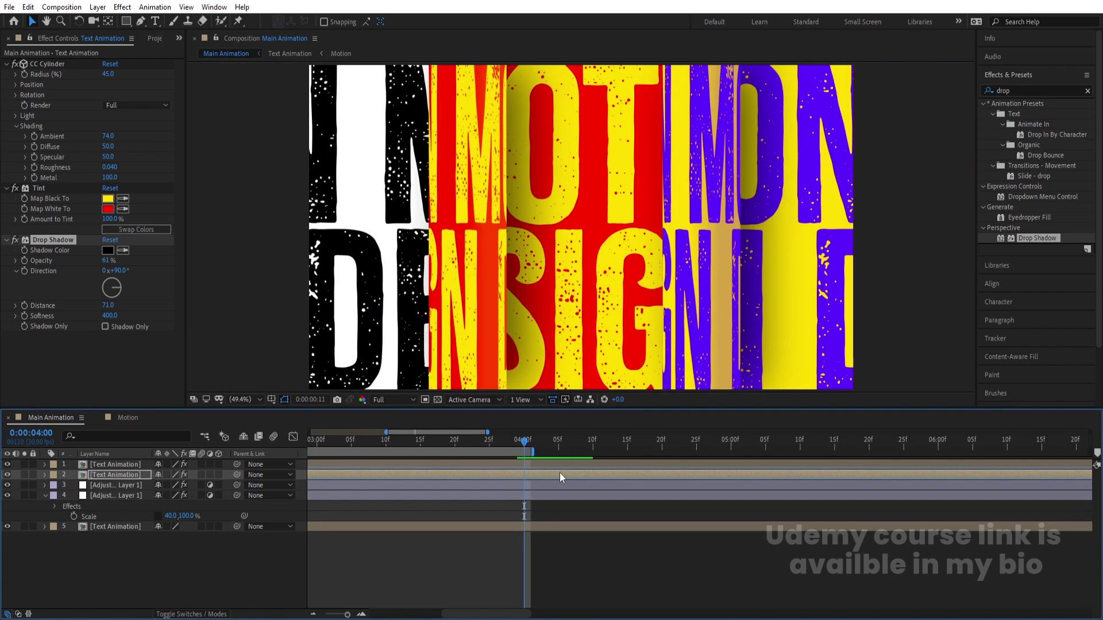
key(minus)
key(minus)
key(minus)
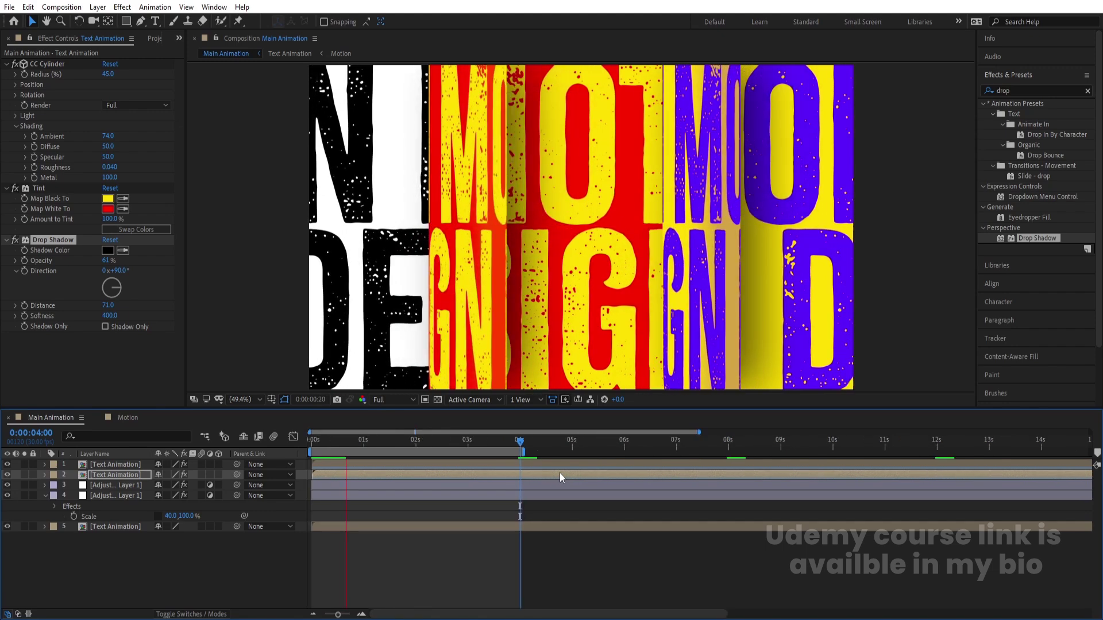
click(418, 557)
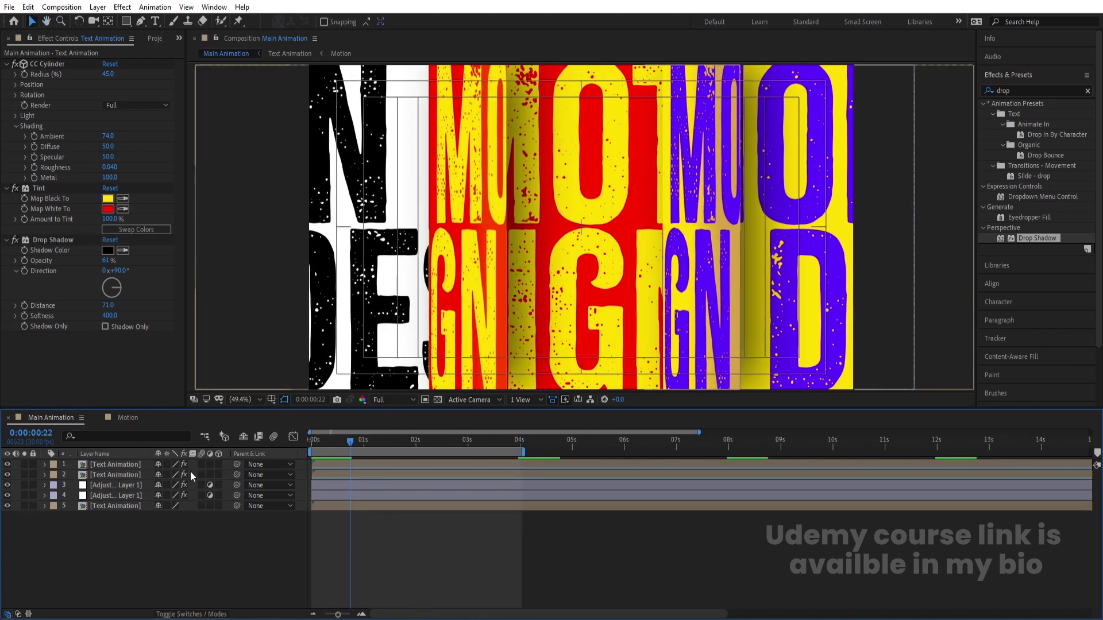
Lower the drop shadow opacity to 40% on both Text Animation layers.
click(114, 475)
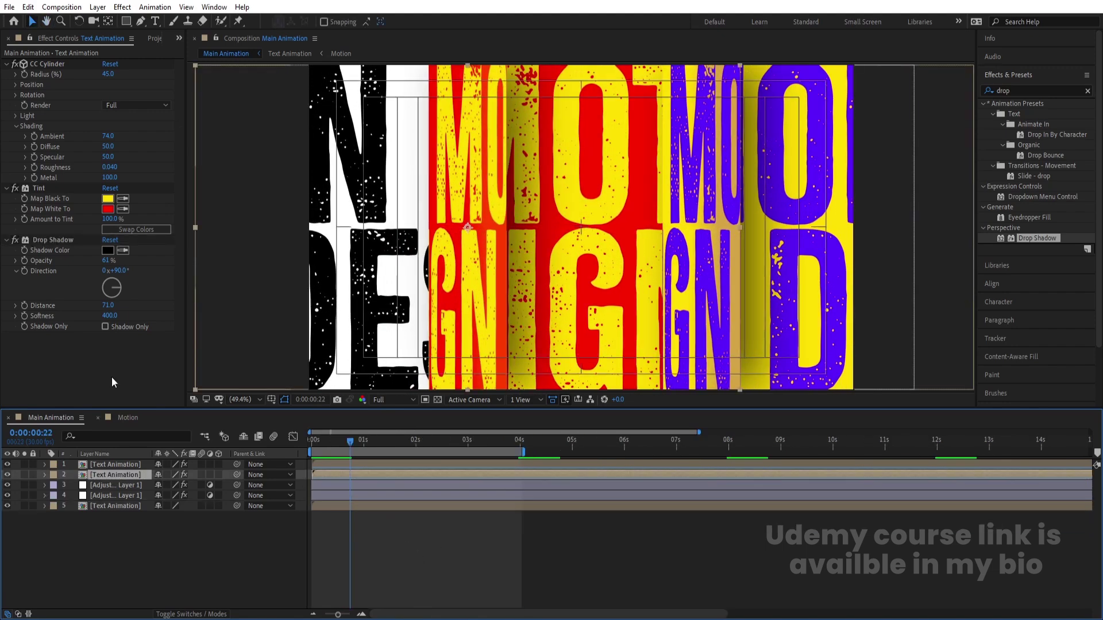
click(106, 260)
text(40)
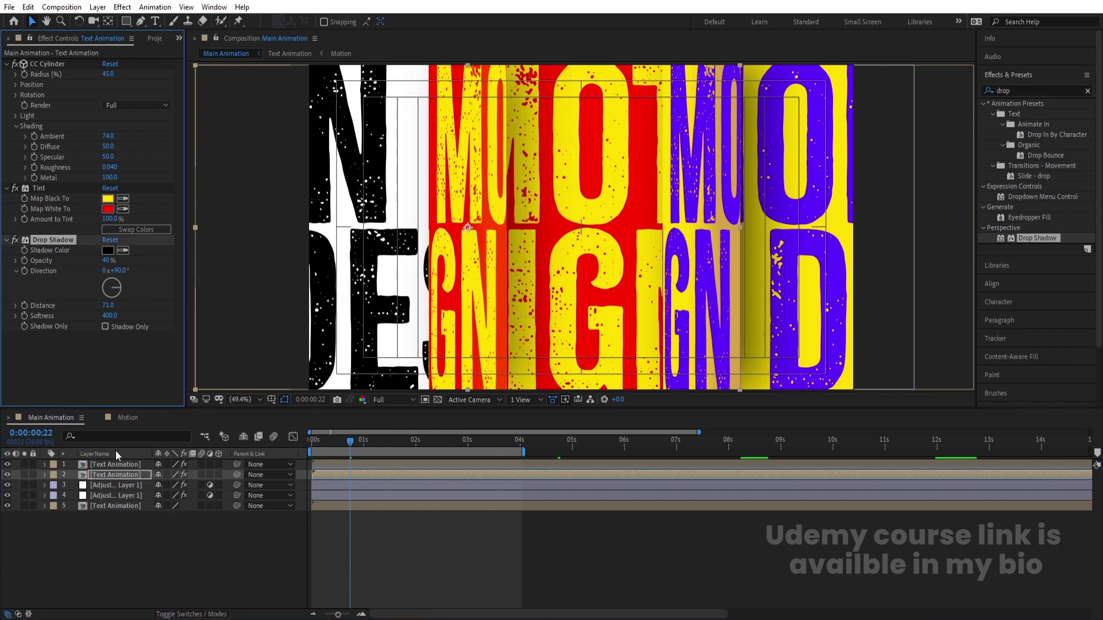
click(102, 464)
click(105, 209)
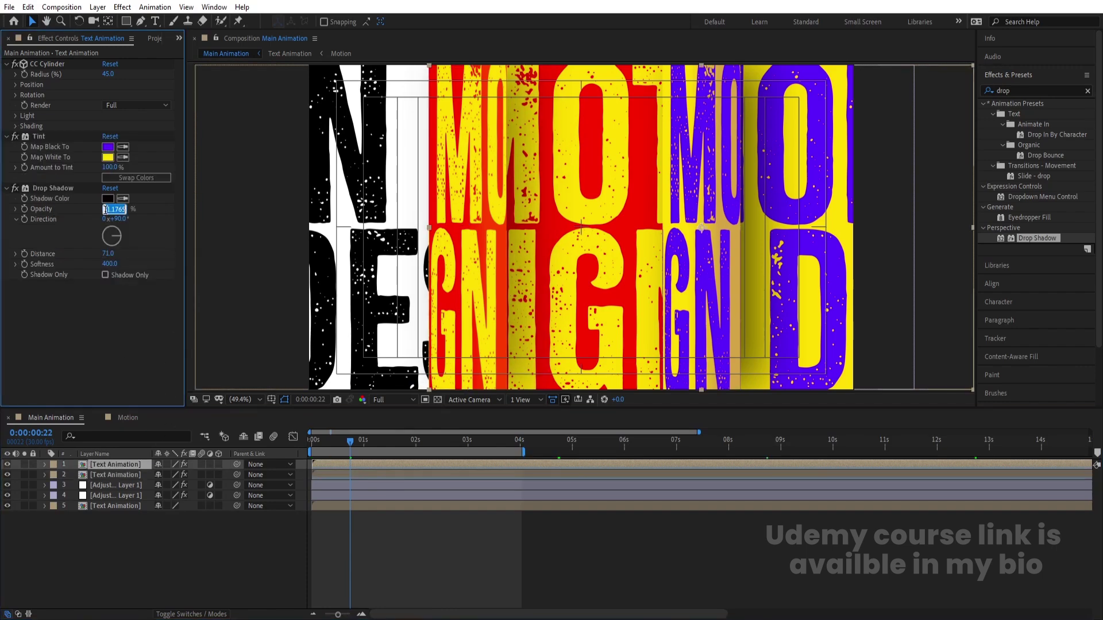
key(space)
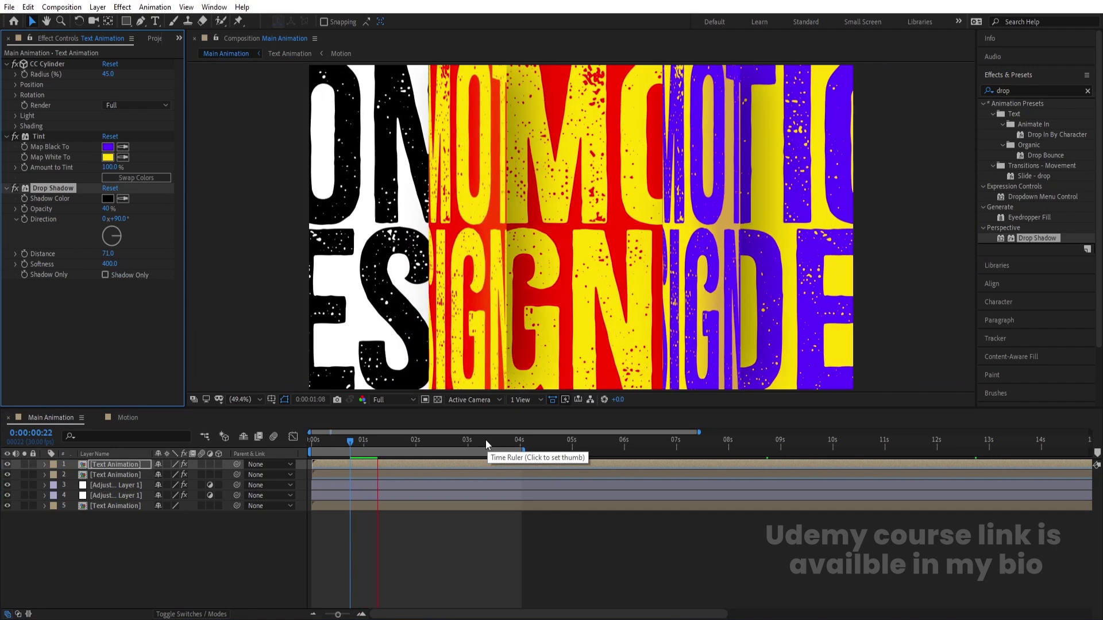
Preview the loop at Quarter resolution, then open the Text Animation precomp.
click(391, 399)
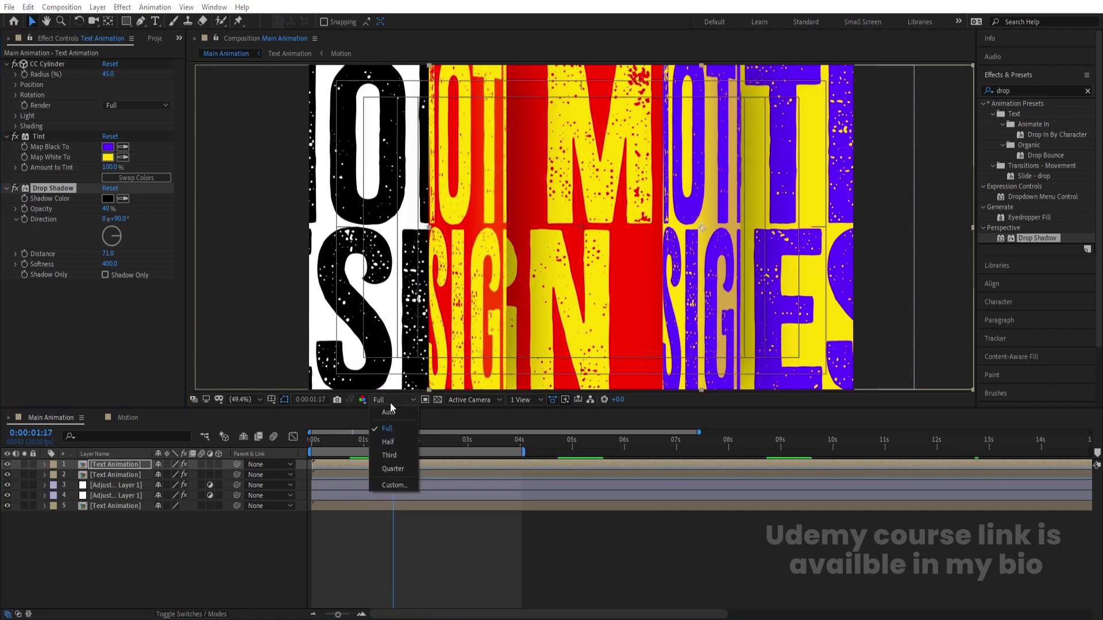
click(392, 479)
key(Home)
key(space)
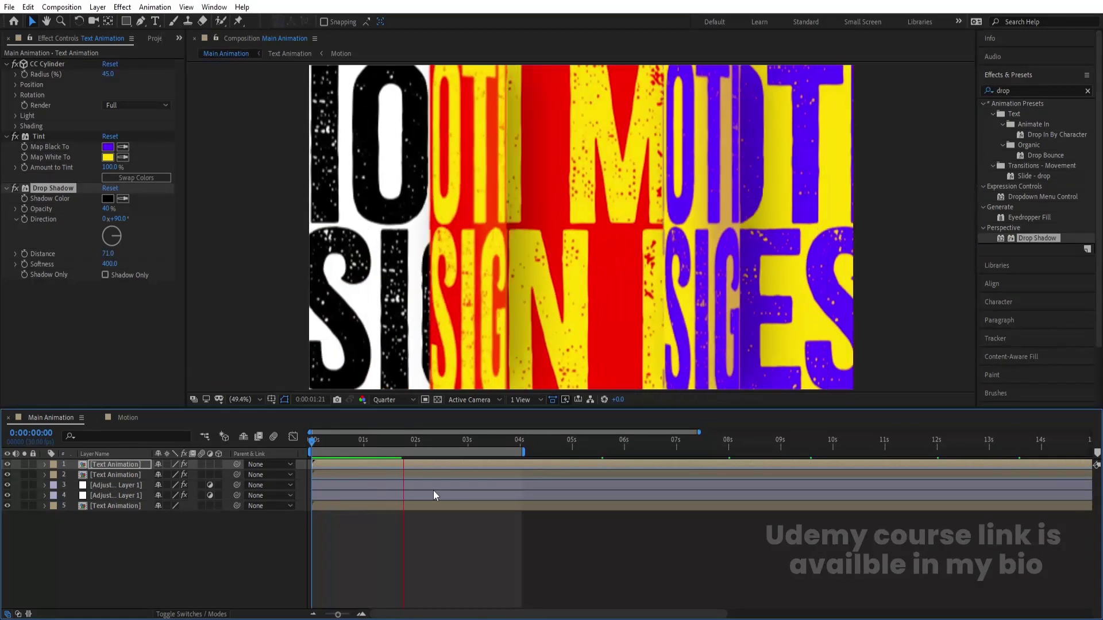
key(Num_Lock)
key(minus)
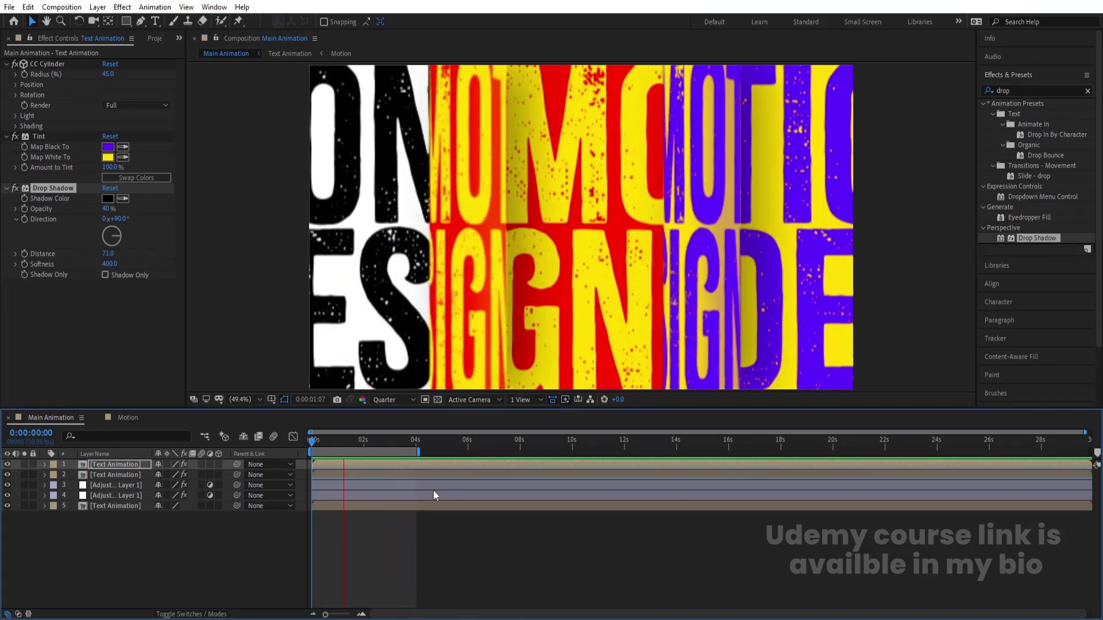
click(112, 538)
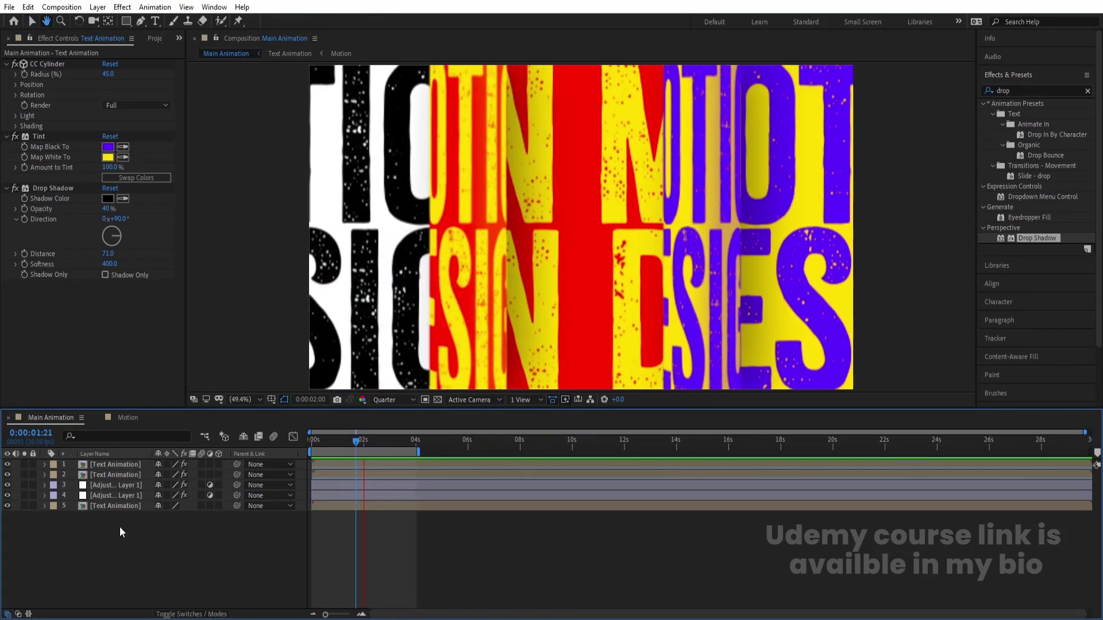
double_click(112, 475)
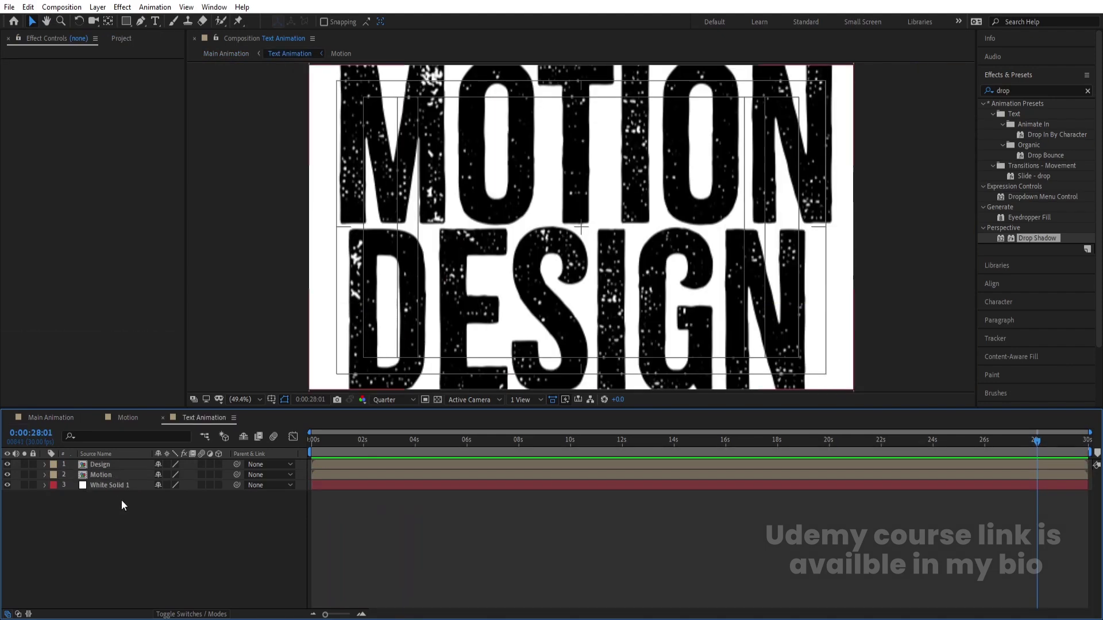
Draw a Pen line between MOTION and DESIGN with a black 10 px stroke.
click(140, 22)
click(305, 226)
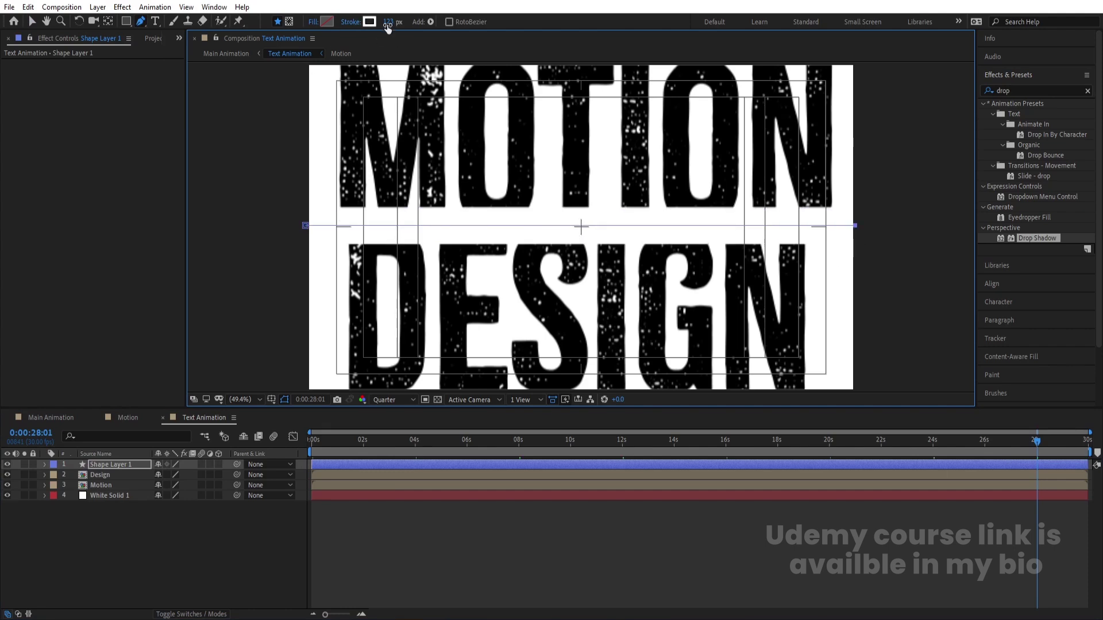
click(369, 22)
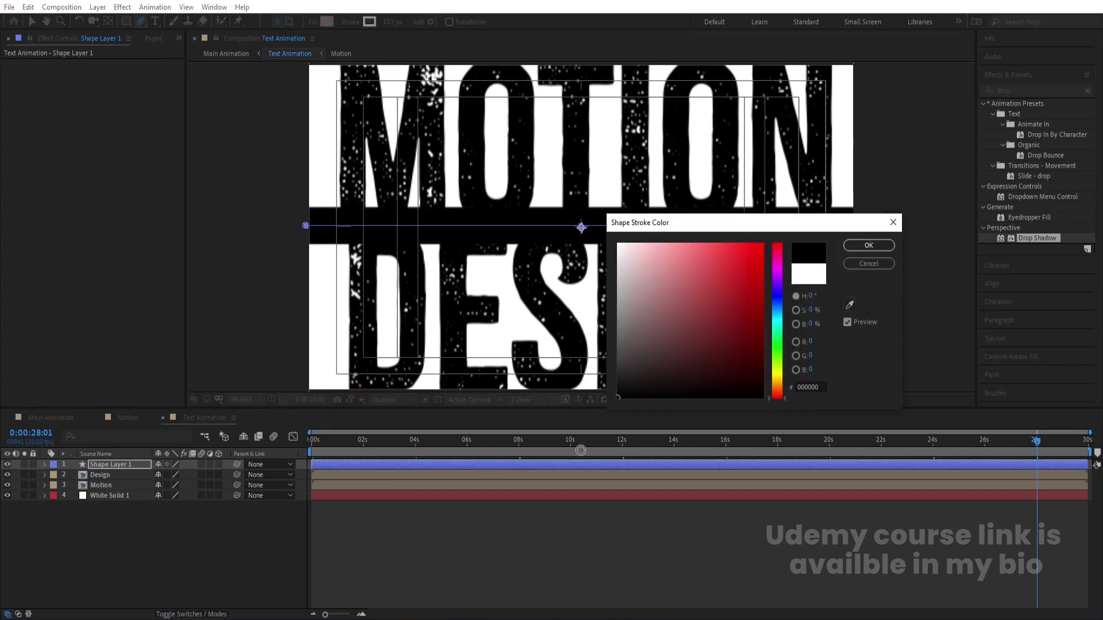
key(Return)
click(389, 21)
text(10)
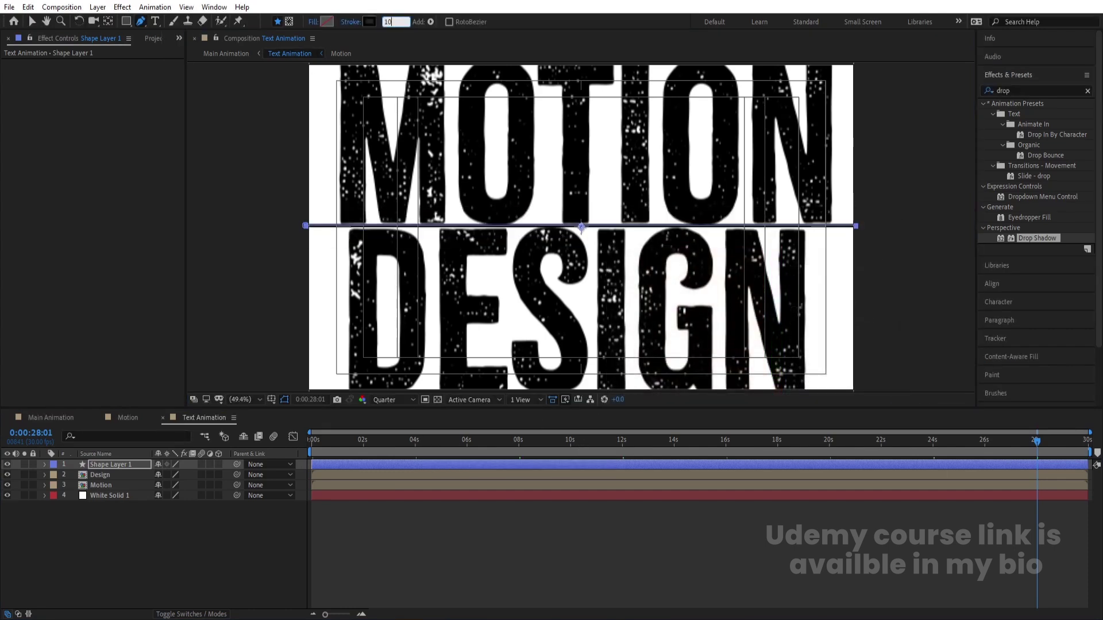
Restore Full preview resolution and thin the line's stroke to 4 px.
click(396, 400)
click(395, 425)
click(119, 467)
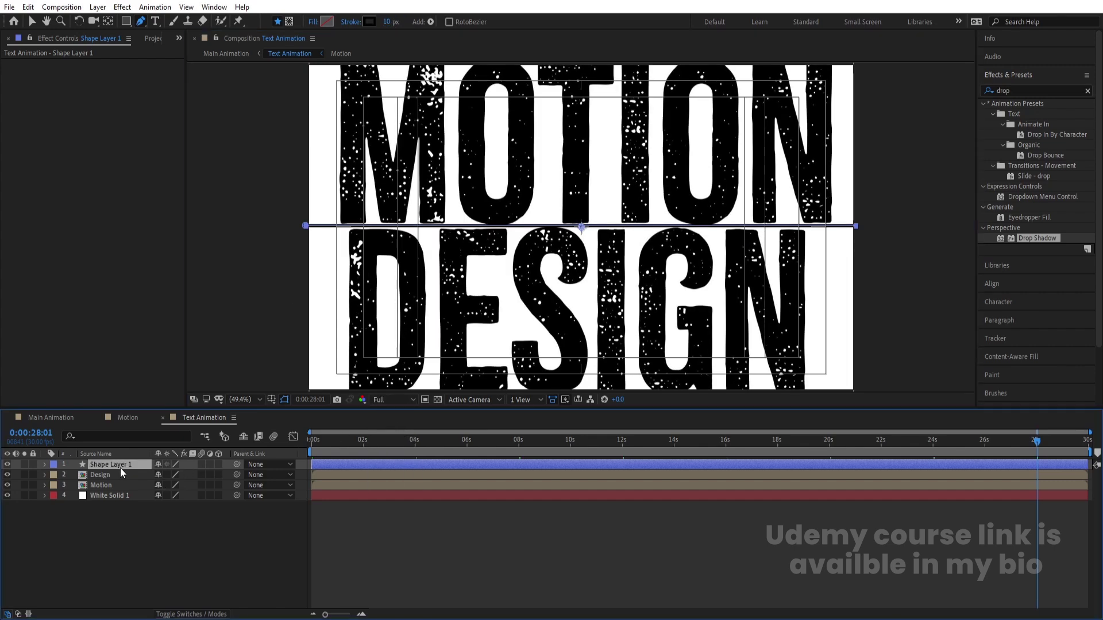
key(Return)
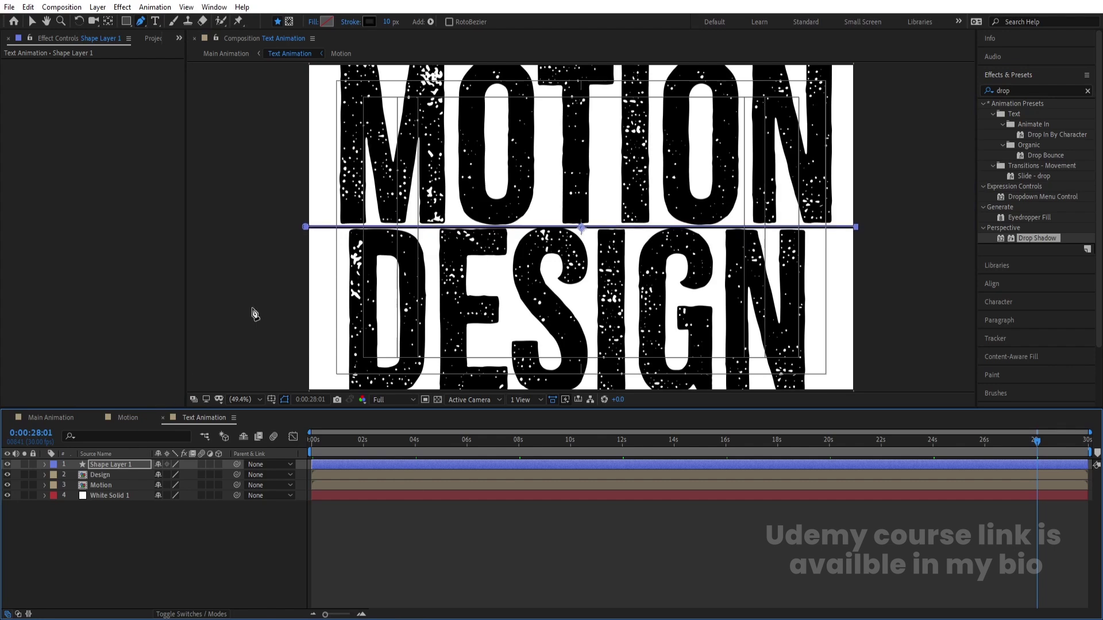
click(390, 22)
text(4)
Return to the Main Animation composition and play its preview.
click(102, 464)
click(62, 542)
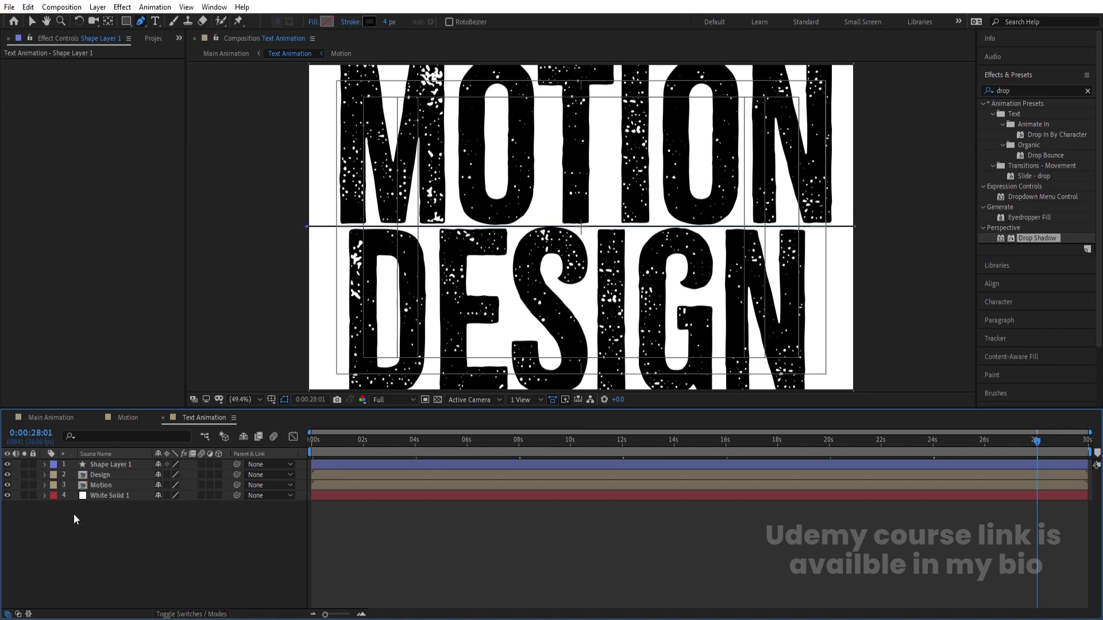
click(49, 416)
key(space)
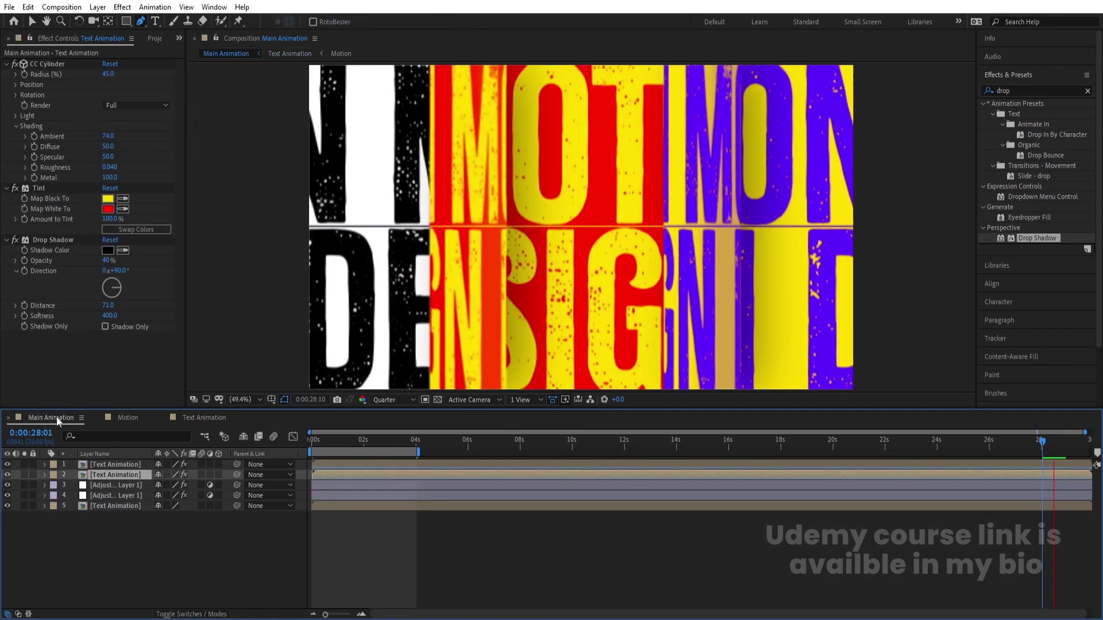